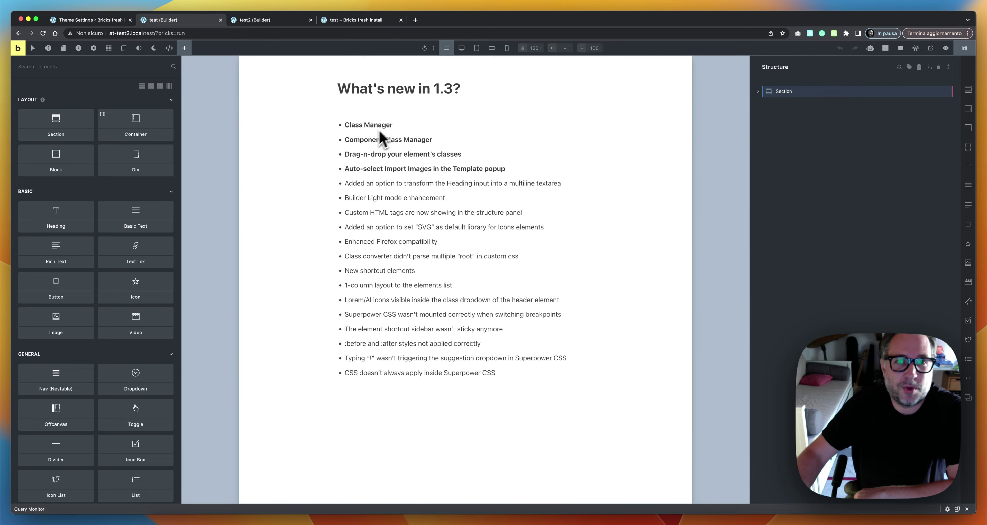
Step: Enable the experimental Class Manager among the topbar builder tweaks of the theme settings and save the settings
click(103, 21)
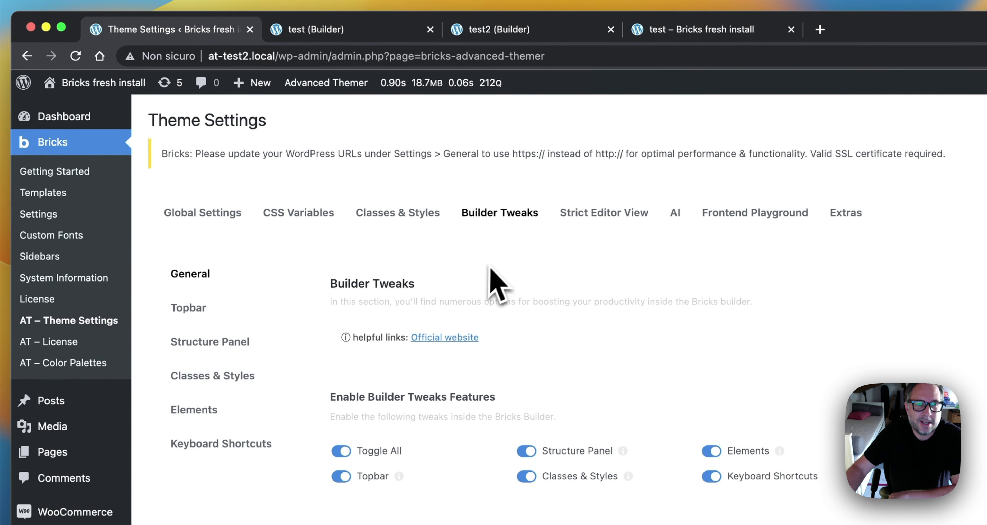
click(265, 308)
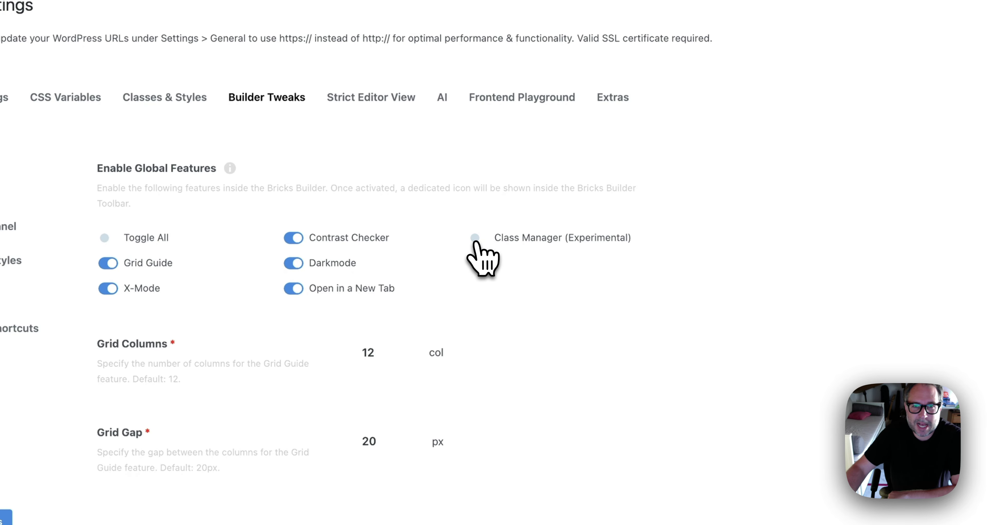
click(475, 238)
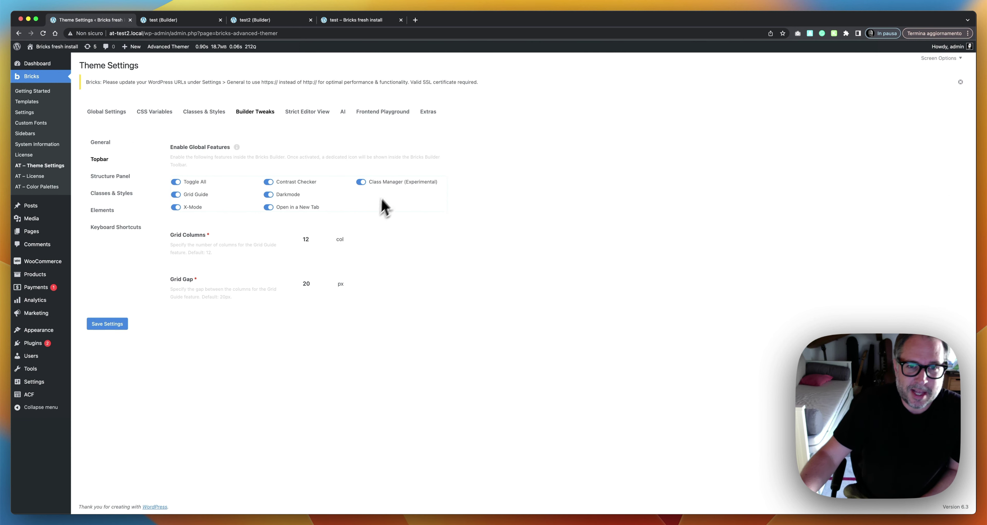
click(119, 327)
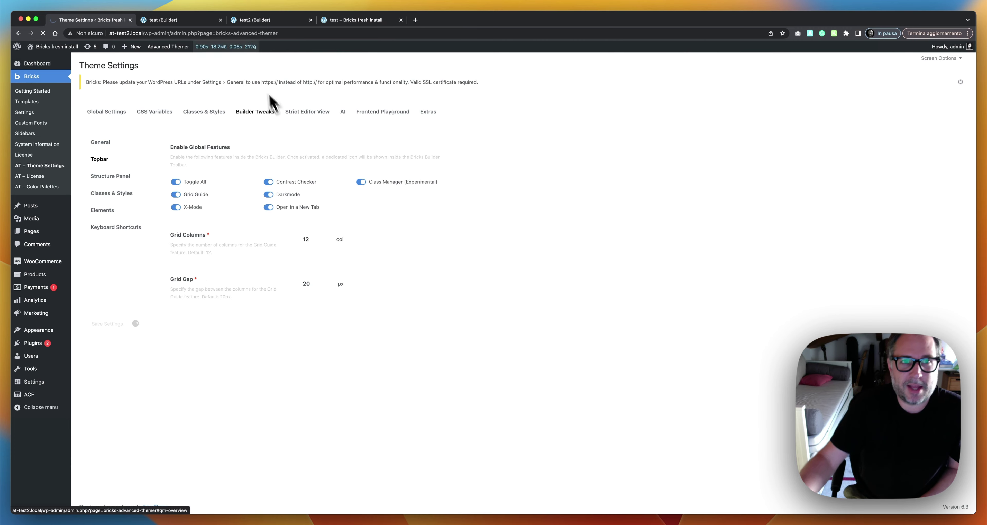
Step: Save and reload the test page in the builder, and open the Class Manager
click(188, 21)
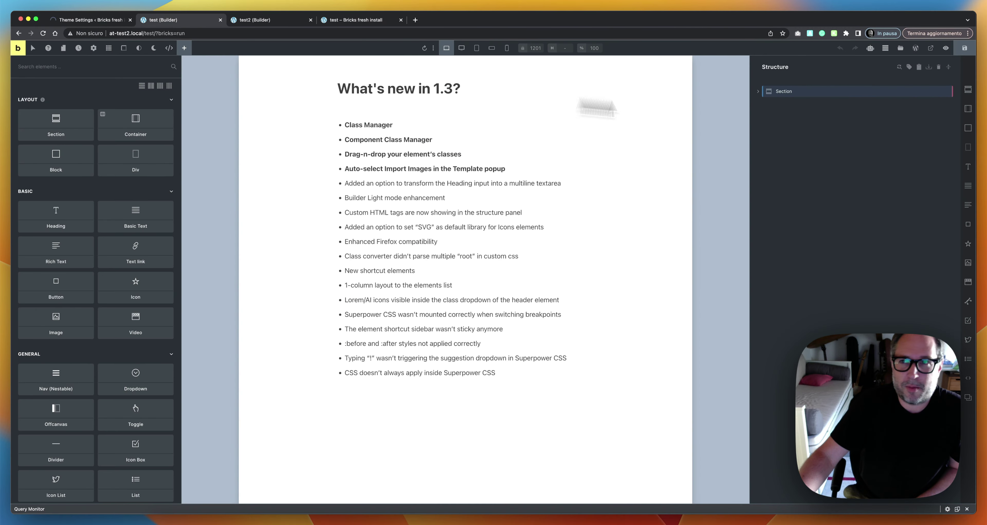
click(964, 48)
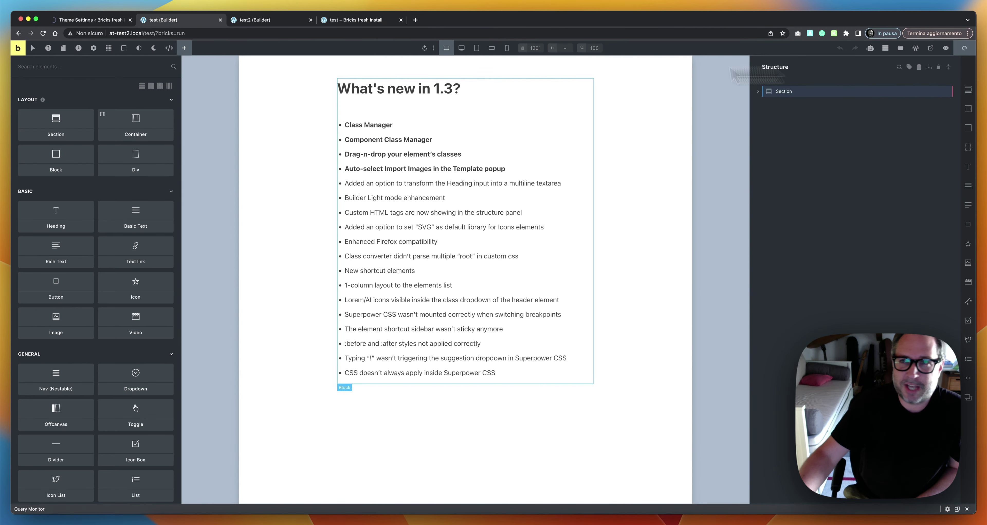
click(43, 34)
click(529, 197)
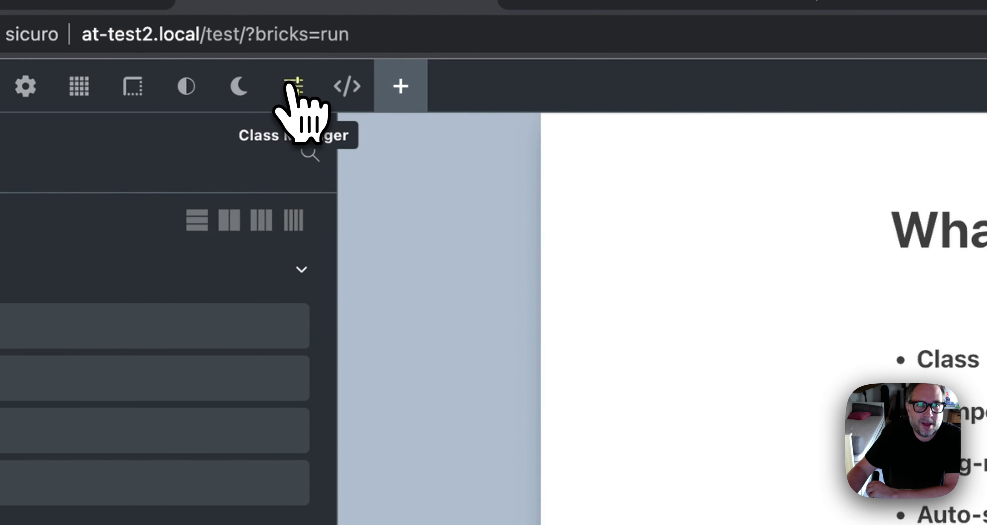
click(290, 85)
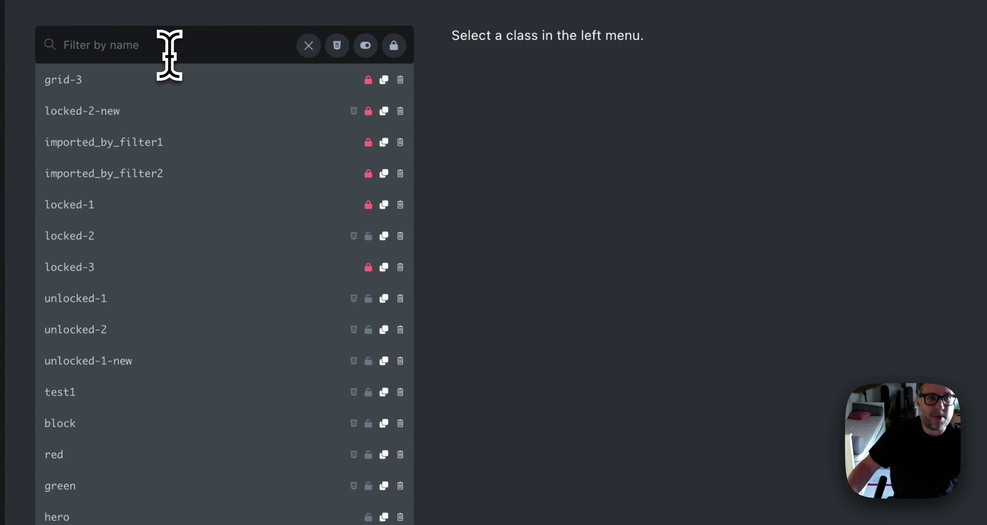
Step: Filter the class list by the name "grid" and clear the name filter
click(214, 60)
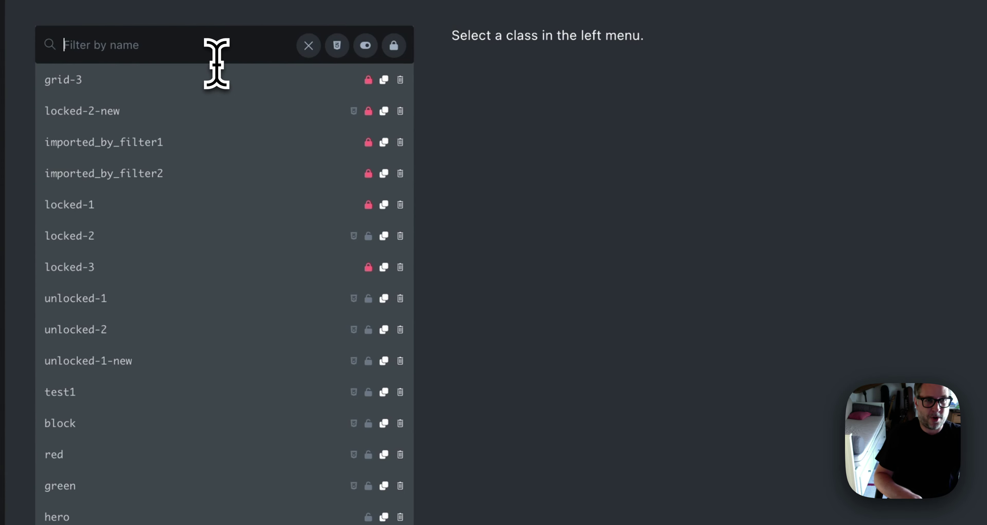
text(grid)
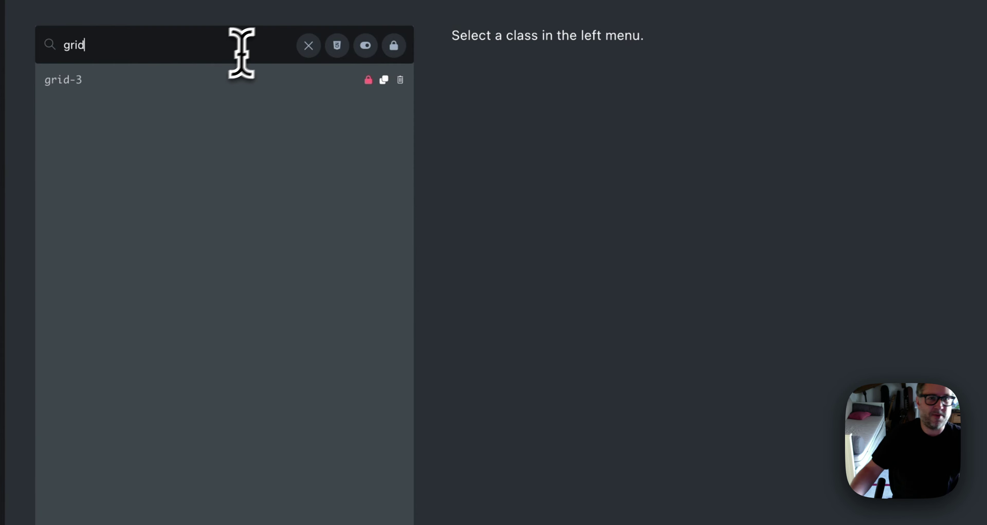
key(BackSpace)
key(BackSpace)
key(BackSpace)
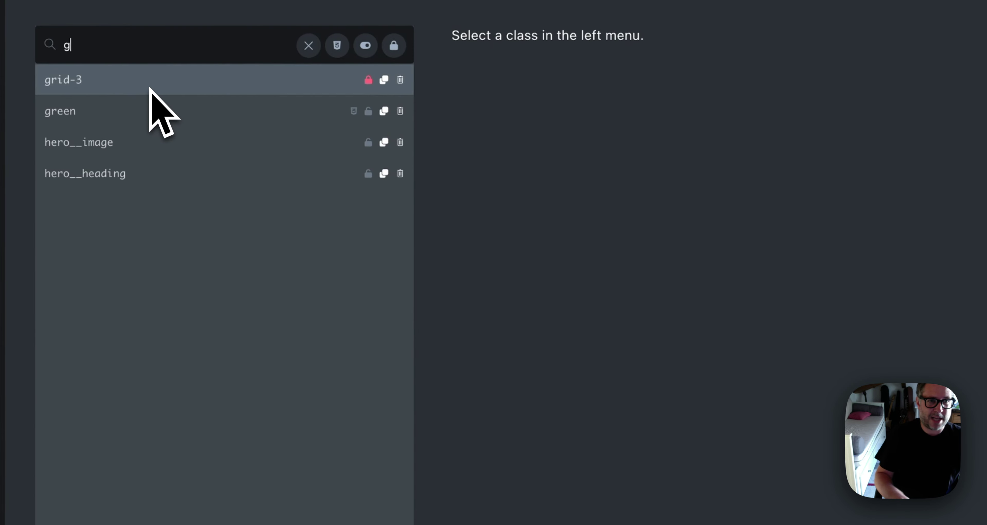
key(BackSpace)
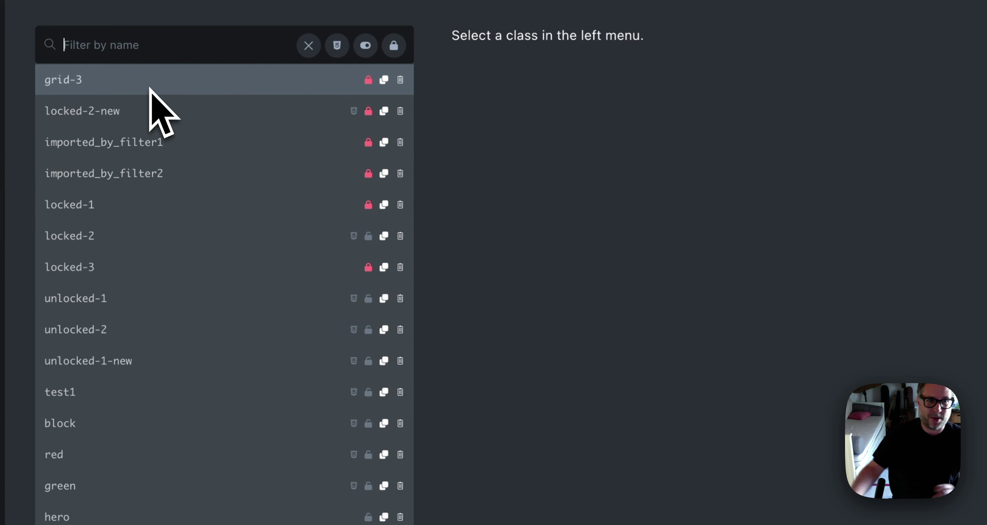
Step: Filter the class list by classes that contain styles and by classes active on the page
click(338, 49)
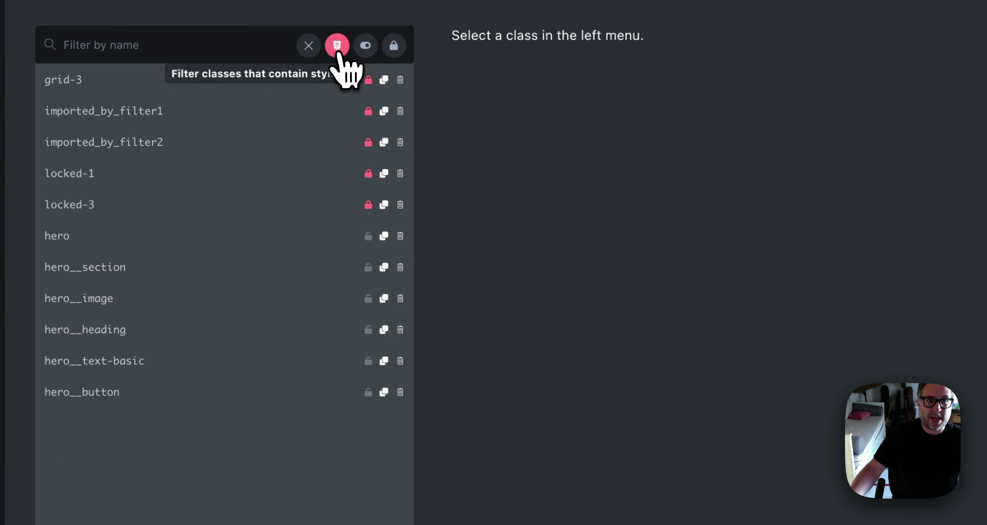
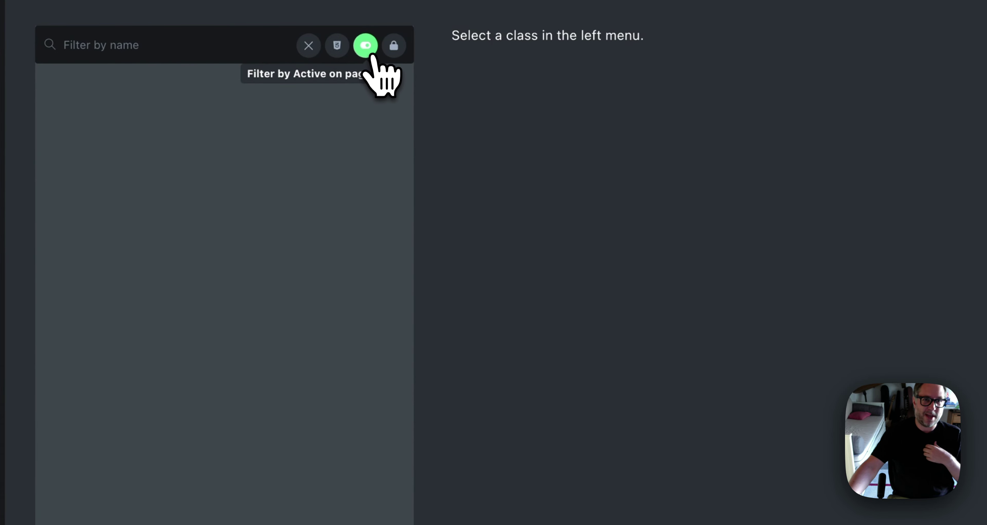
click(371, 54)
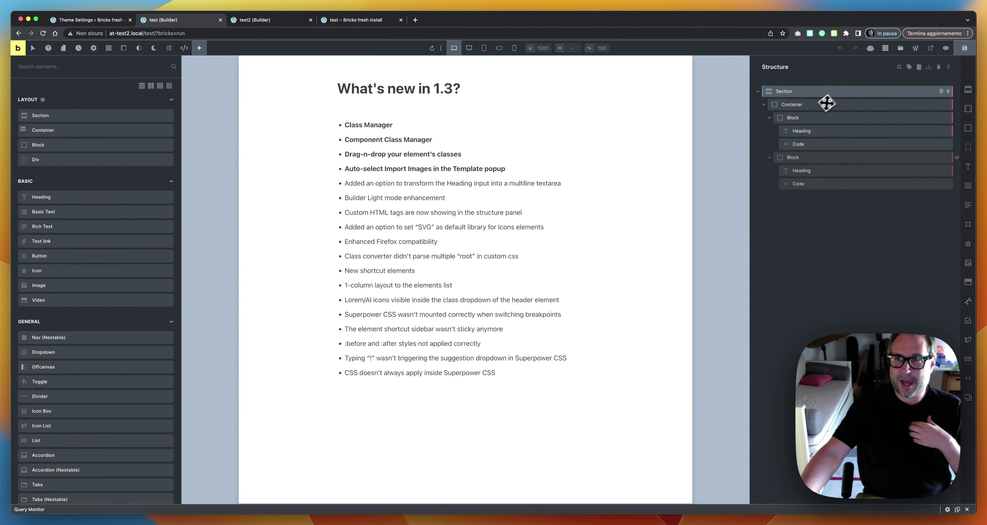
Step: Assign the existing class test1 to the page's Section element
click(835, 95)
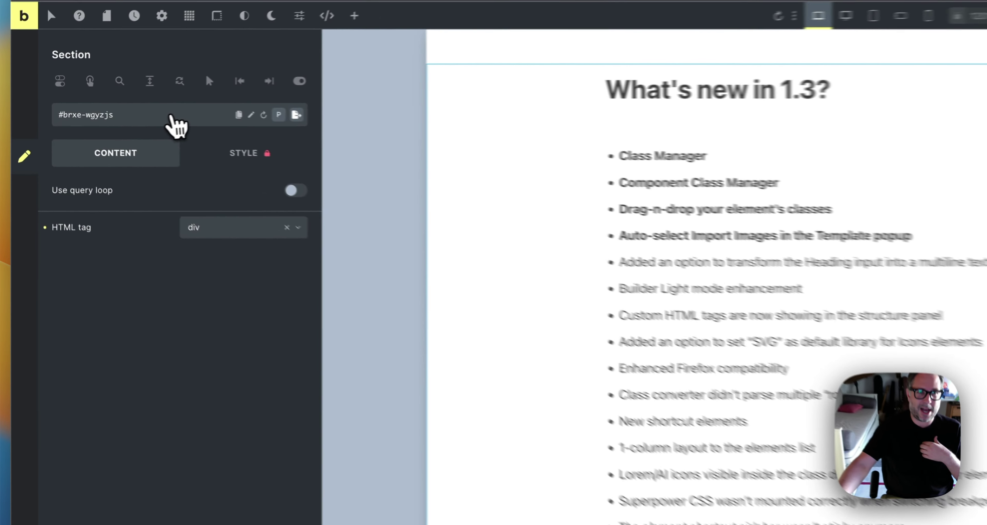
click(92, 102)
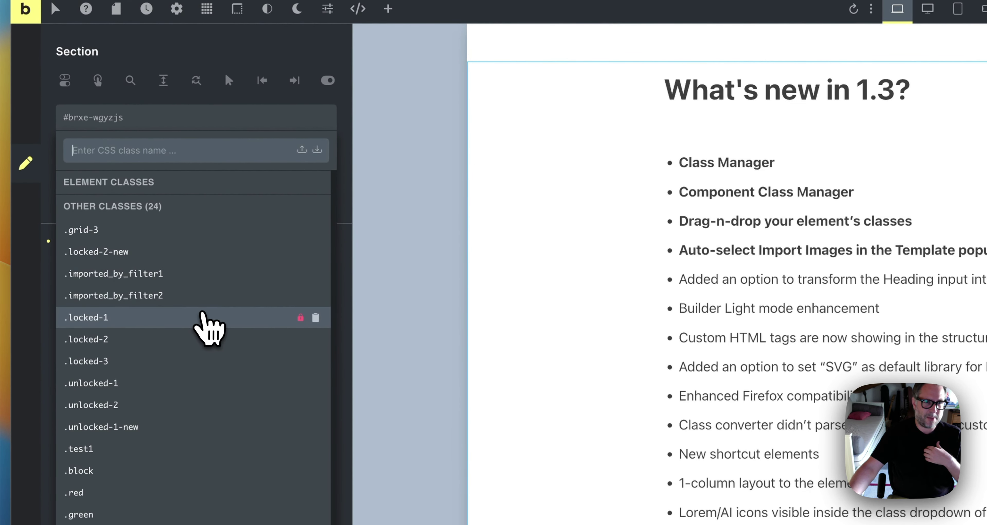
click(165, 449)
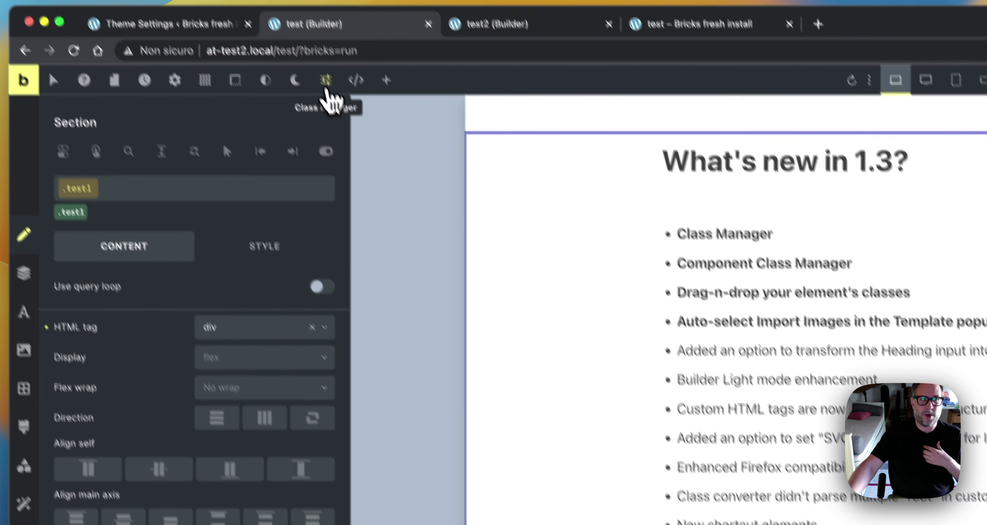
Step: Reopen the Class Manager and filter the list to classes active on the page, then to inactive ones
click(326, 82)
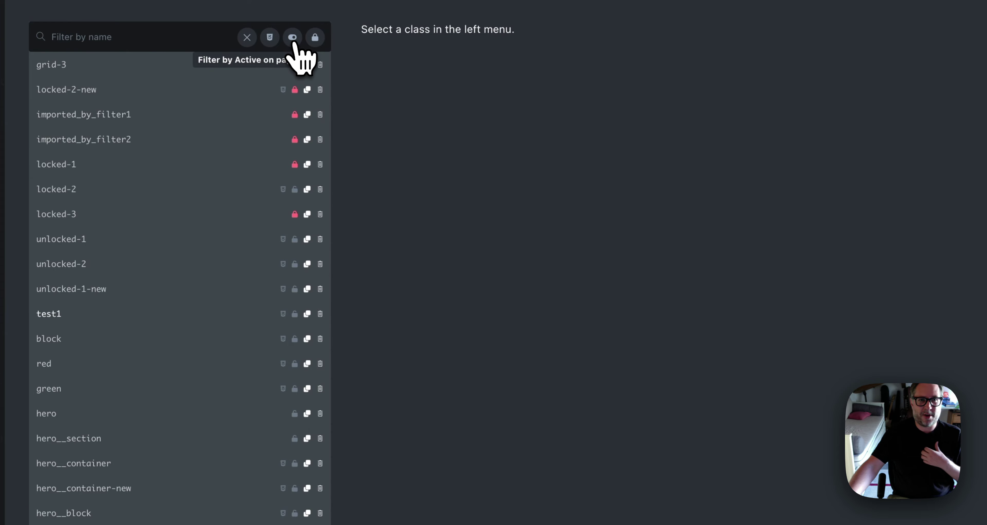
click(292, 38)
click(294, 39)
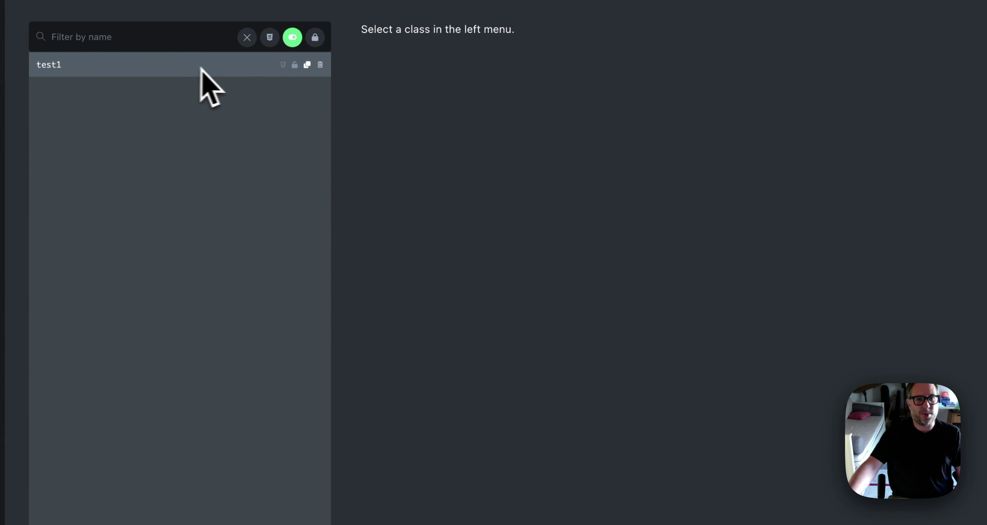
click(293, 38)
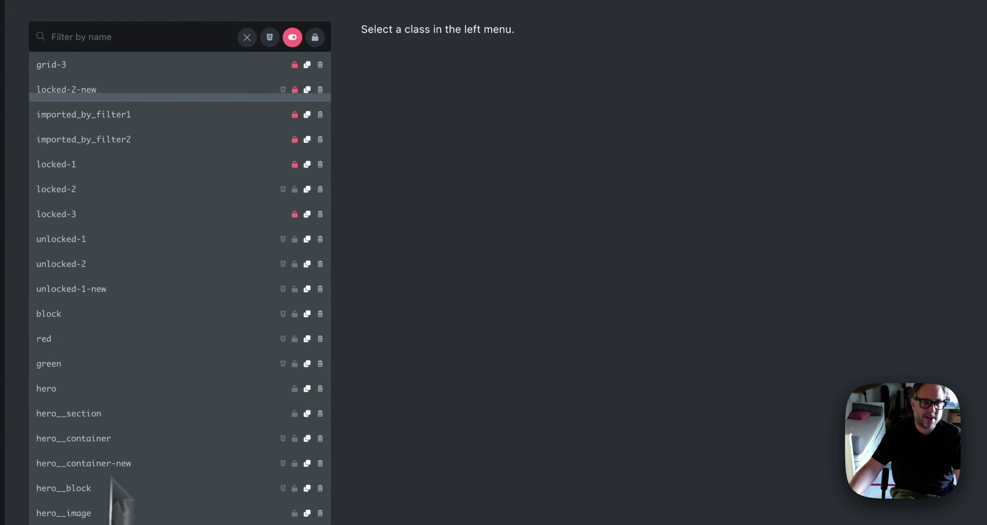
Step: Search for "test1" among the classes not active on the page, and remove the name and activity filters
click(129, 38)
text(test1)
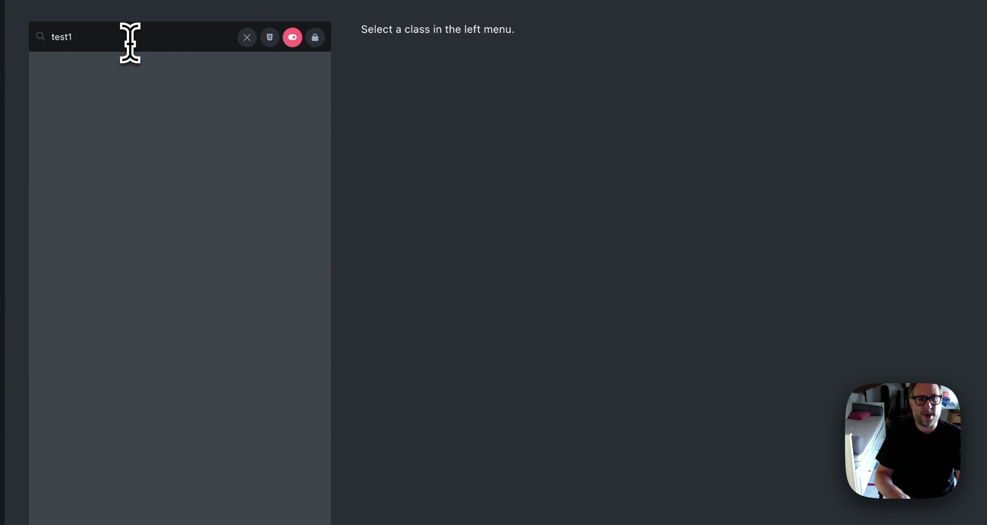
key(BackSpace)
key(BackSpace)
key(BackSpace)
key(BackSpace)
key(BackSpace)
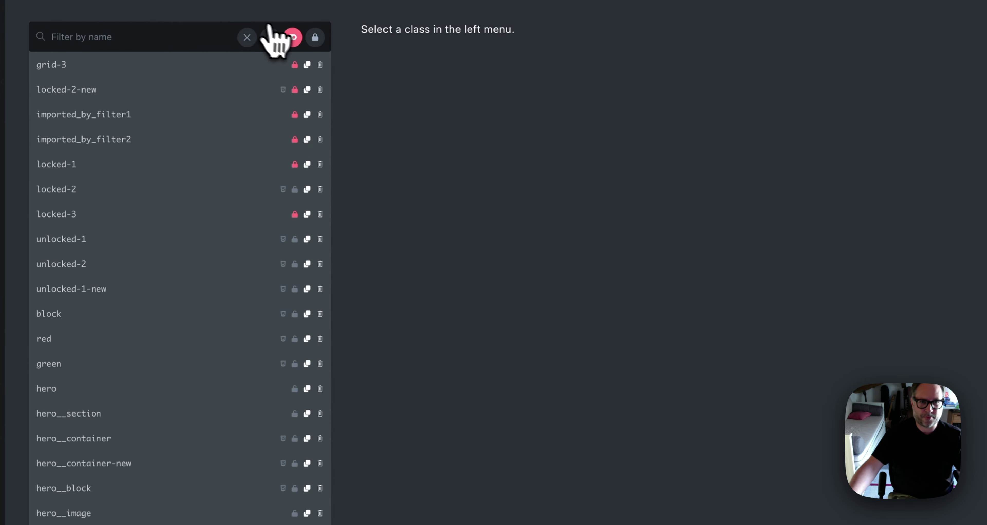
click(293, 39)
click(292, 39)
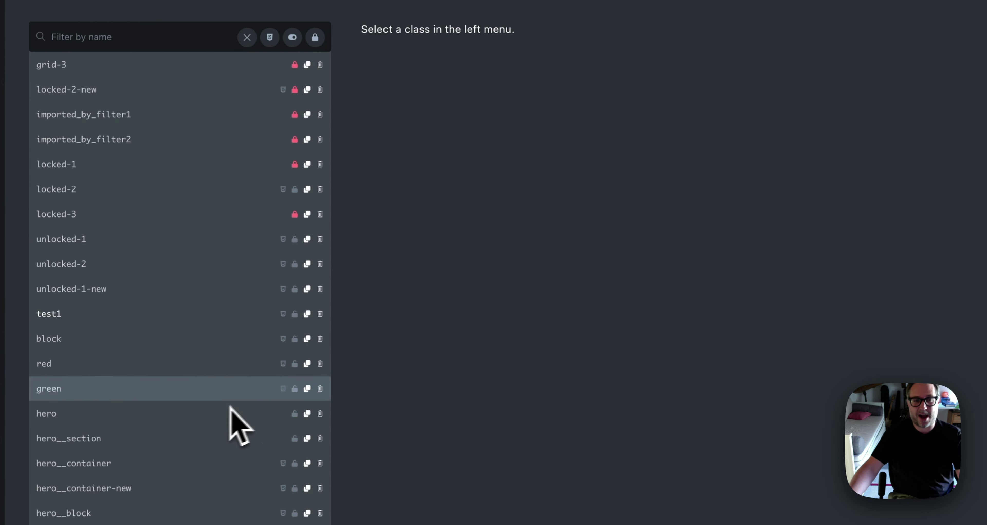
Step: Filter the class list to locked classes, then to unlocked ones, and remove the lock filter
click(315, 39)
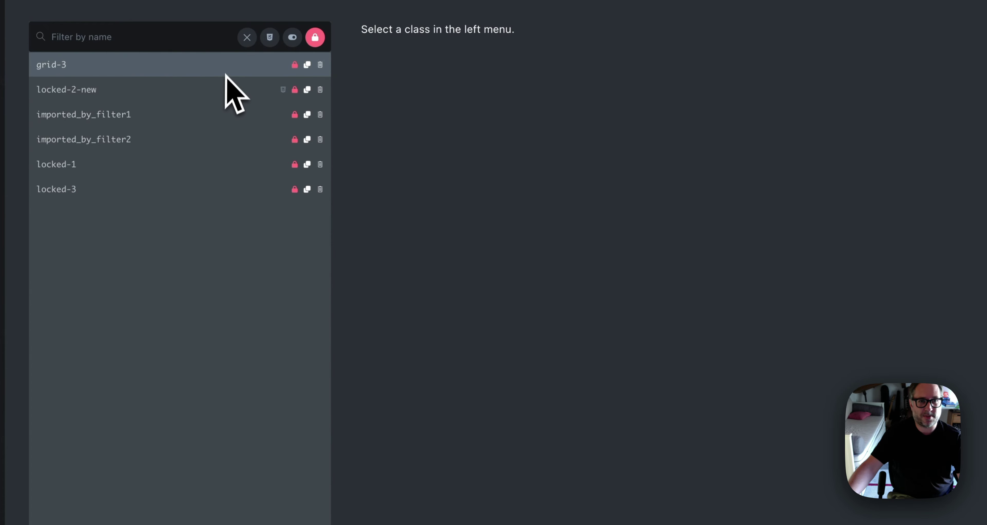
click(322, 39)
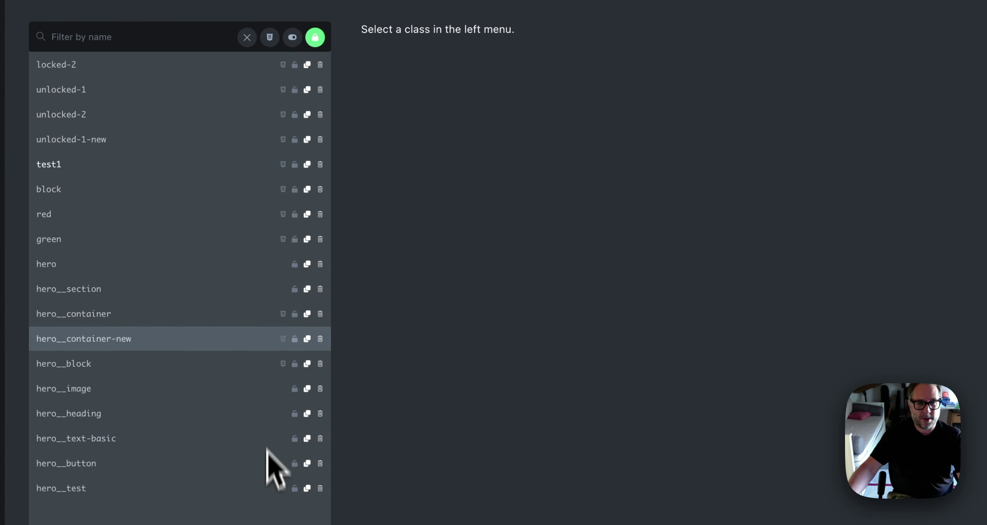
click(321, 42)
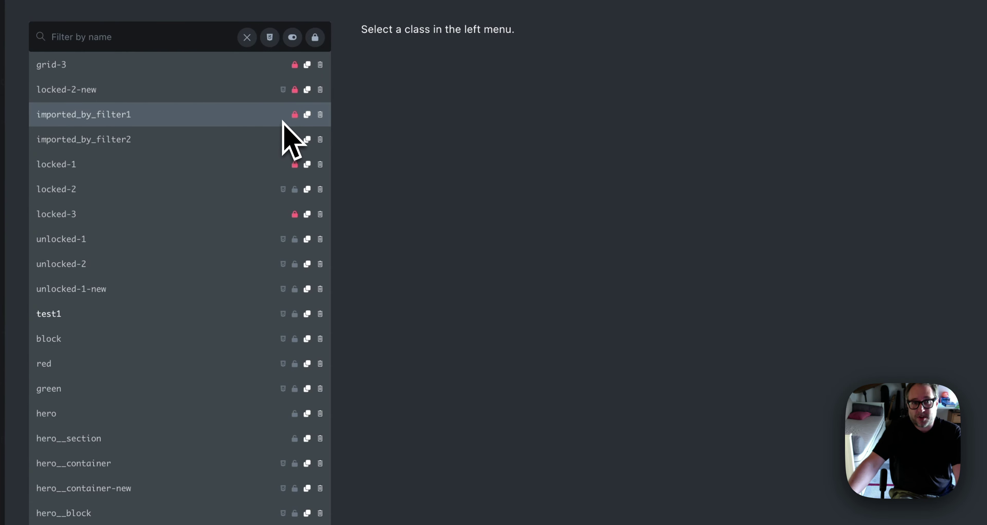
Step: Try combinations of the style, active-on-page and locked-status filters on the class list, and switch them all off
click(270, 45)
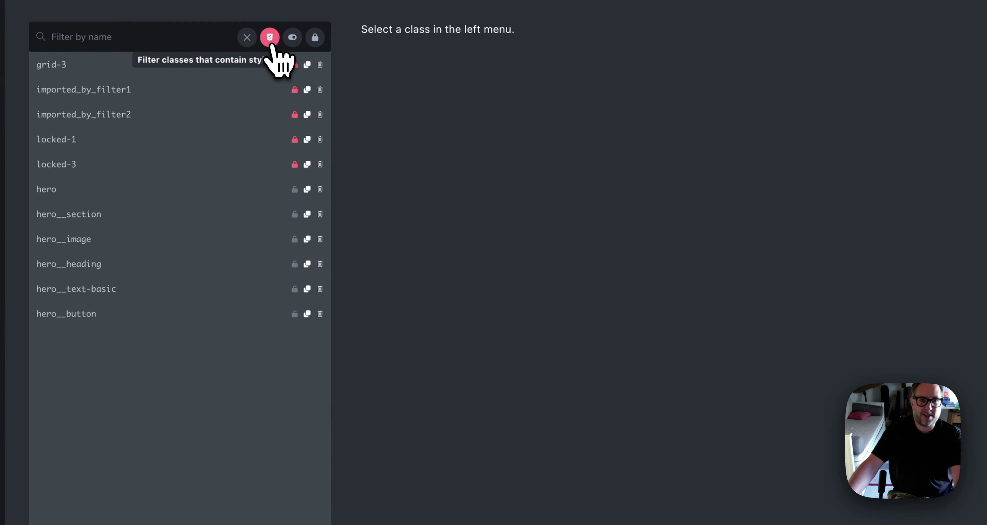
click(318, 46)
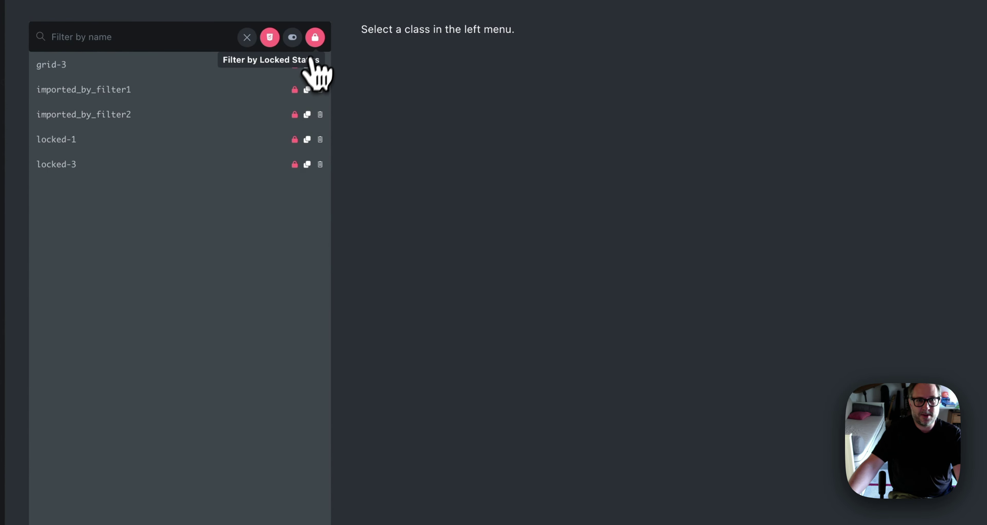
click(315, 37)
click(292, 38)
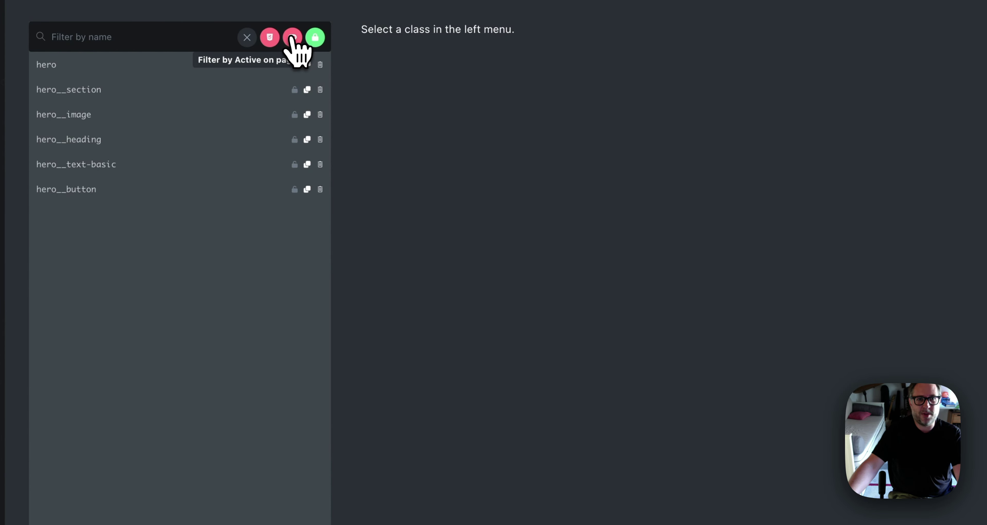
click(270, 38)
click(292, 38)
click(293, 39)
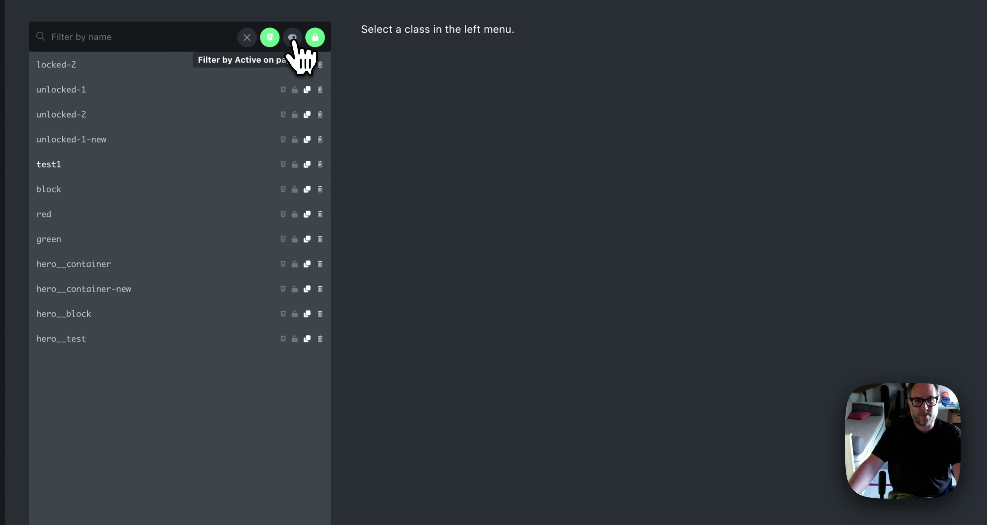
click(315, 38)
click(269, 37)
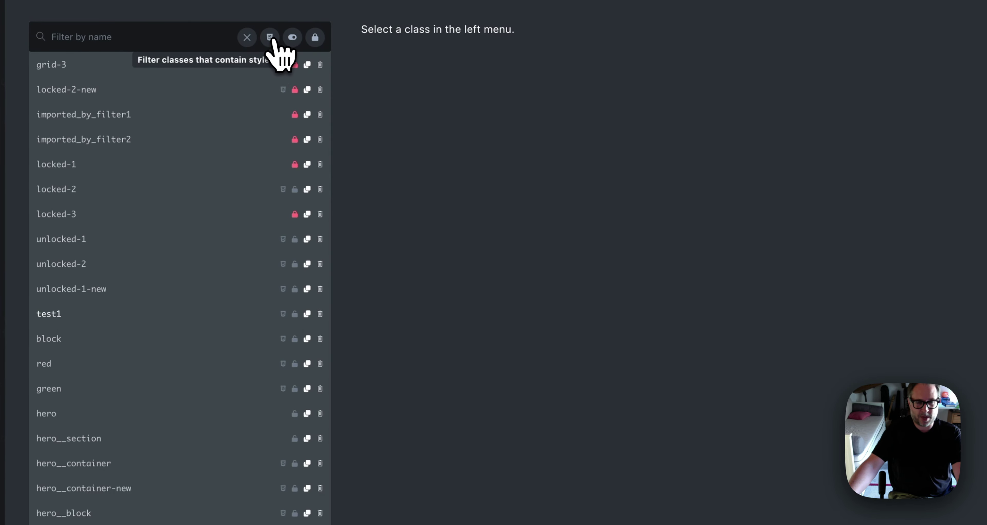
Step: Filter for locked, styled classes active on the page, and reset all filters at once
click(269, 37)
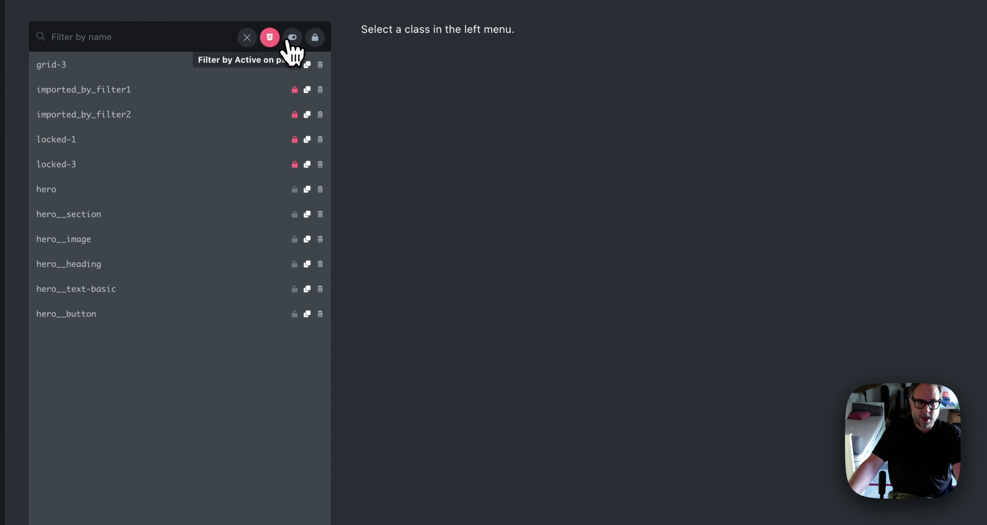
click(293, 37)
click(315, 37)
click(292, 37)
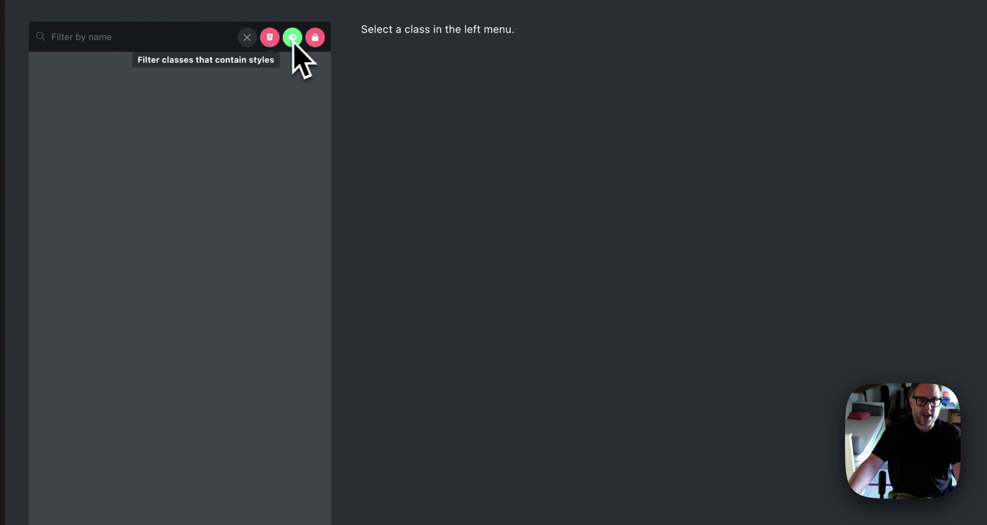
click(247, 38)
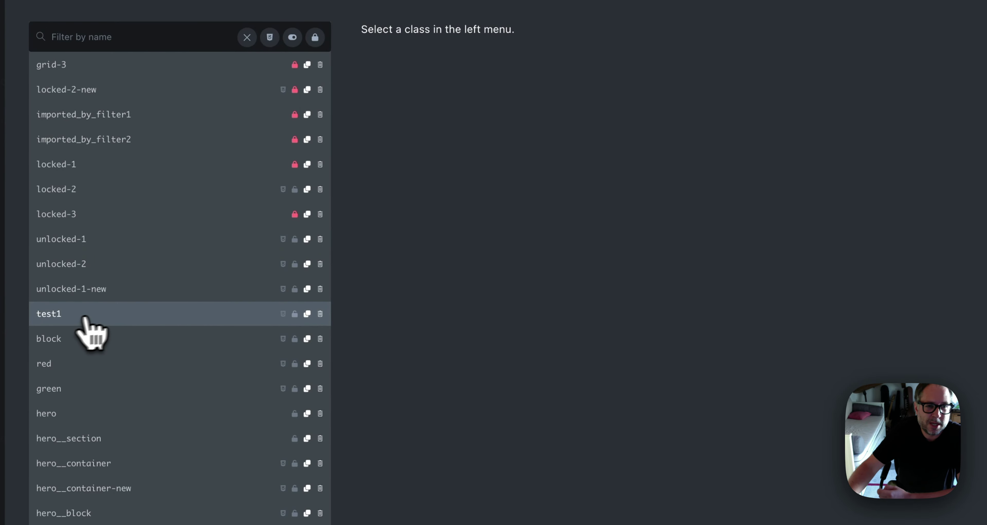
Step: Open the test1 class and change its order in the class list, placing it directly below unlocked-1
click(115, 329)
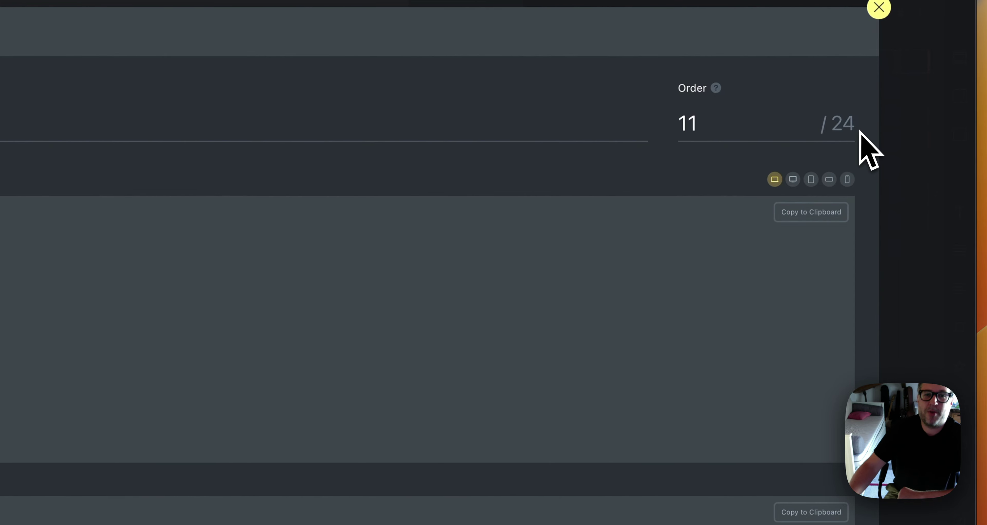
click(710, 126)
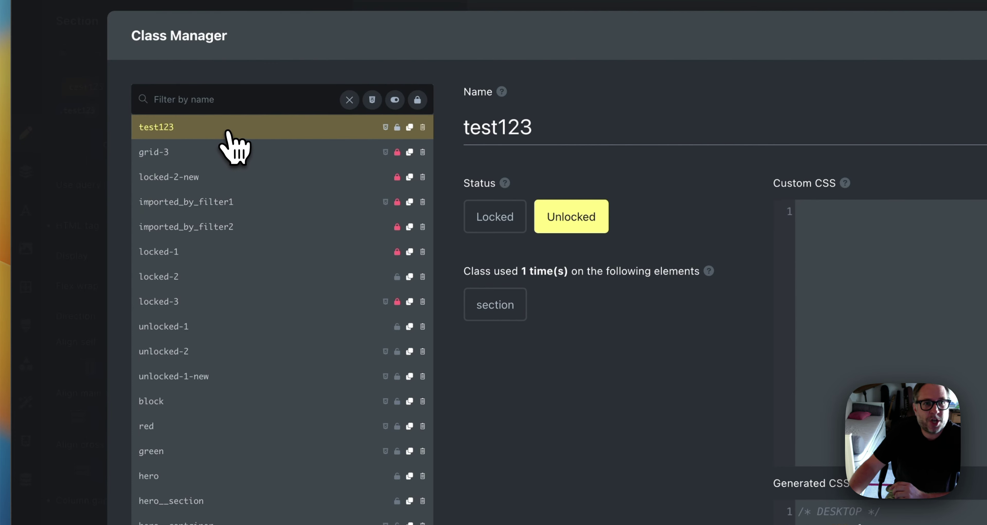
drag(215, 130, 229, 330)
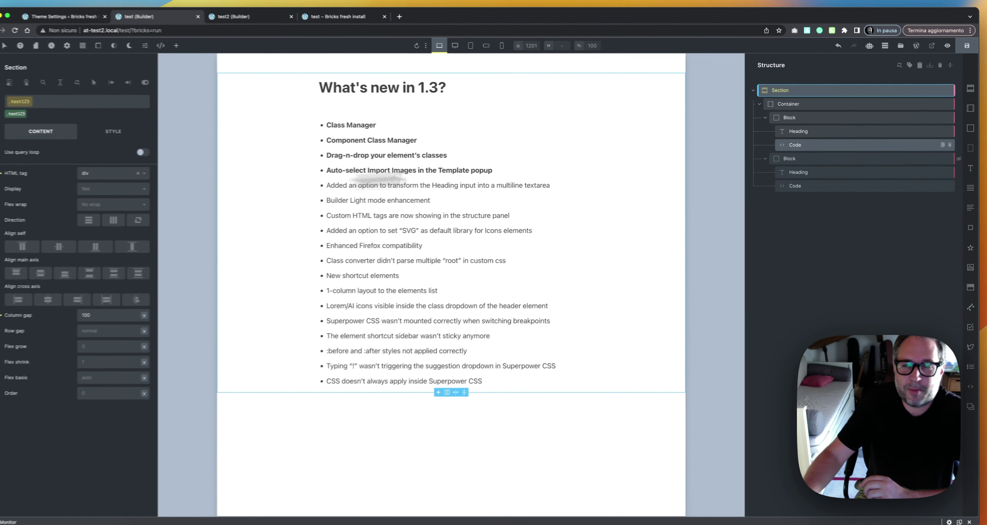
Step: Check where the reordered class appears in the class lists of the Section and Container elements
drag(814, 118, 522, 103)
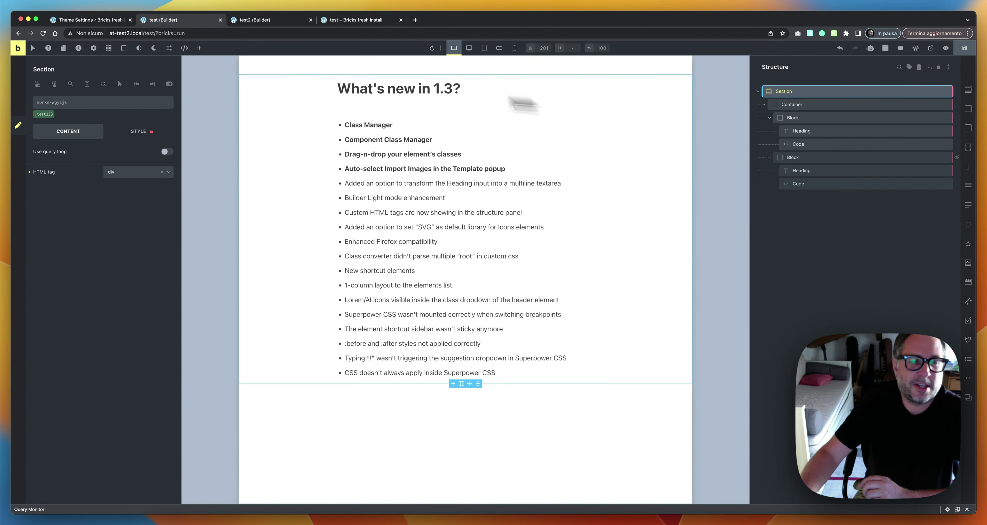
click(88, 111)
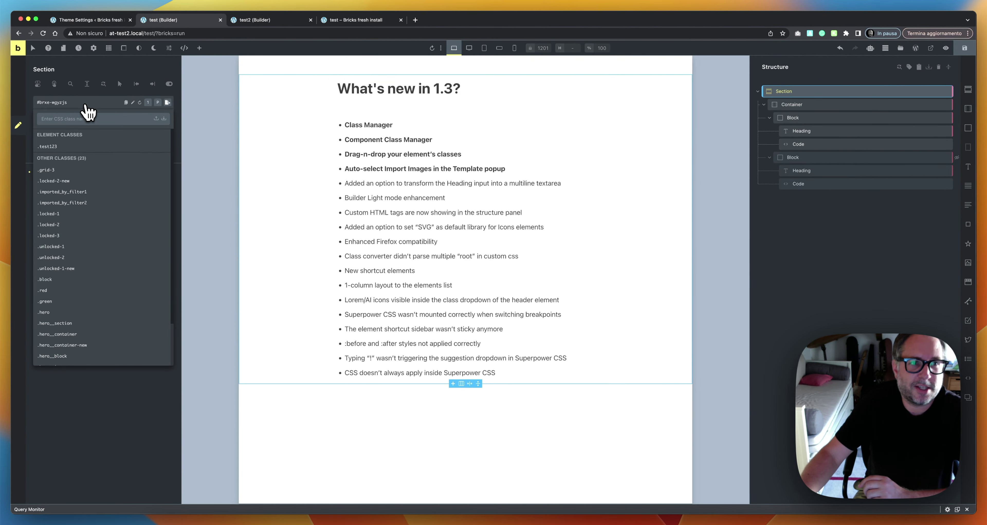
click(852, 103)
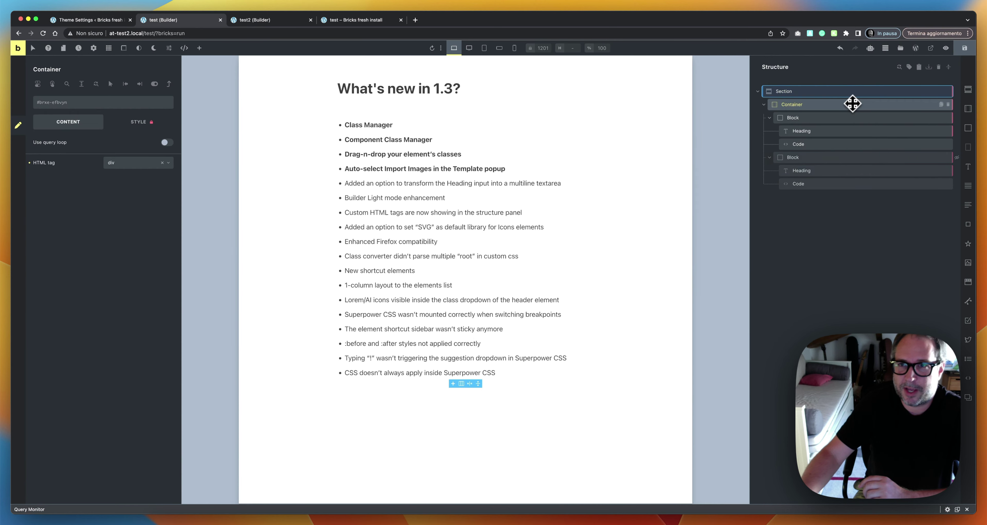
click(110, 109)
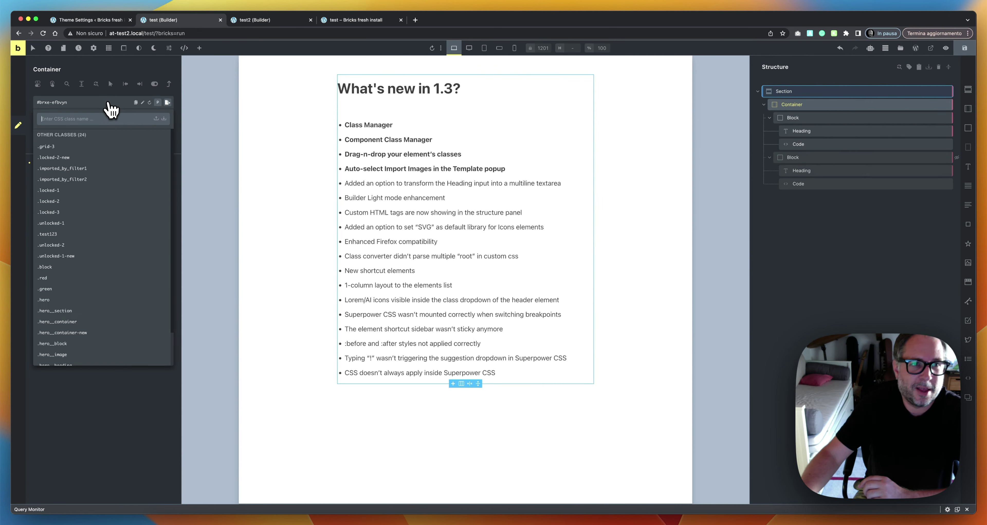
scroll(121, 191, down, 2)
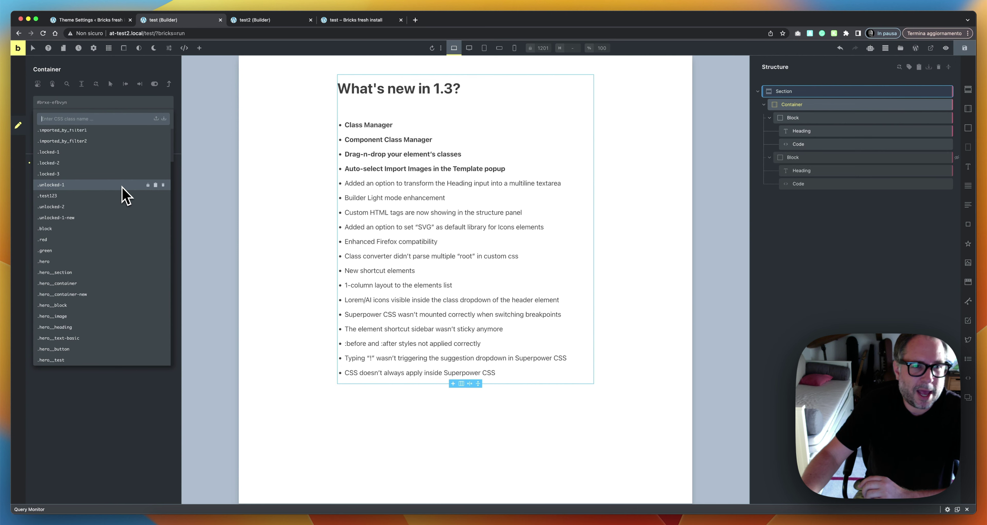
scroll(122, 187, up, 2)
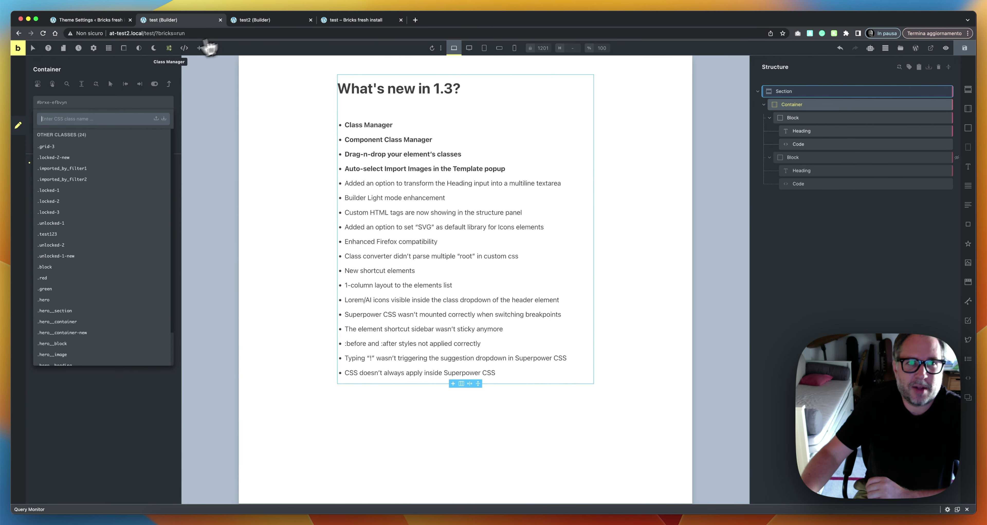
Step: Set the order of the test123 class to 1 in the Class Manager, and return to the page
click(168, 47)
click(842, 123)
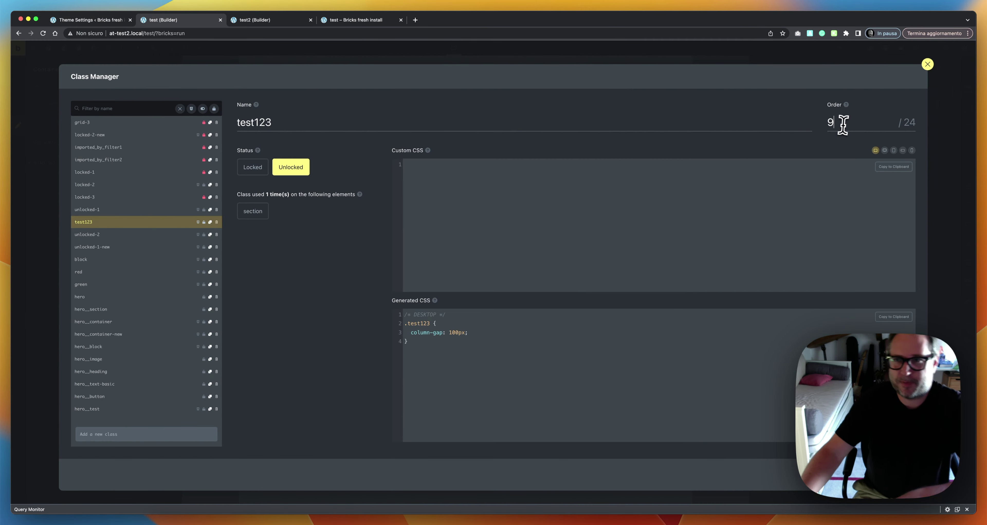
text(1)
key(Return)
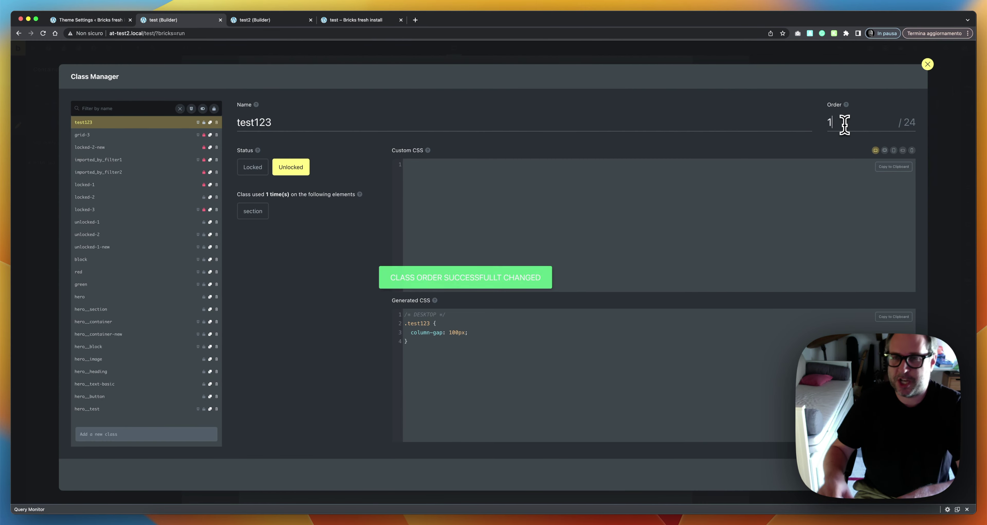
click(656, 62)
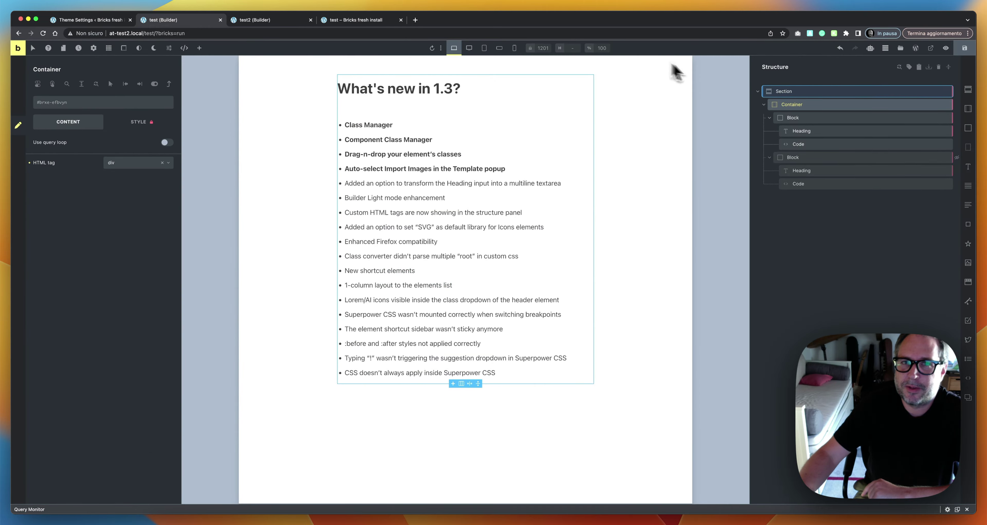
Step: Check the Container's class list, and move test123 between imported_by_filter1 and imported_by_filter2 in the Class Manager
click(85, 108)
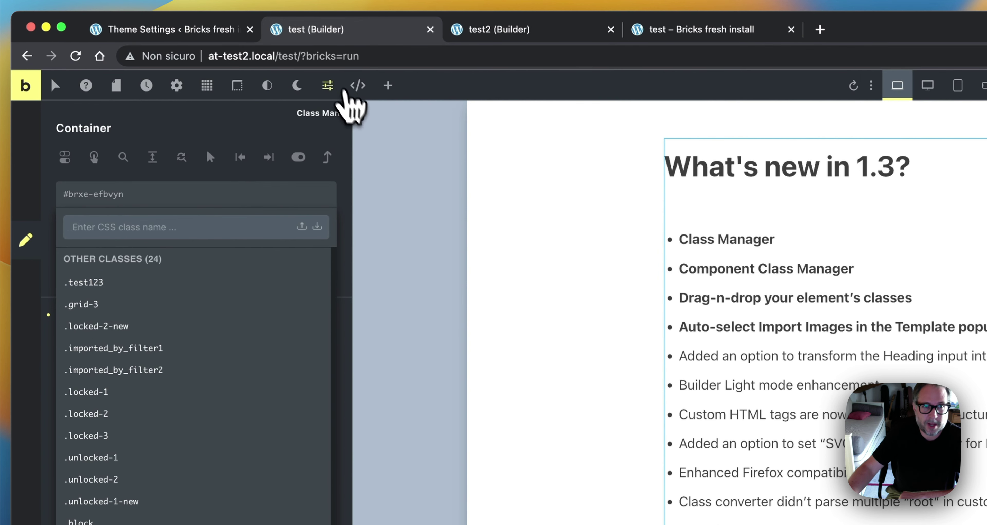
click(328, 86)
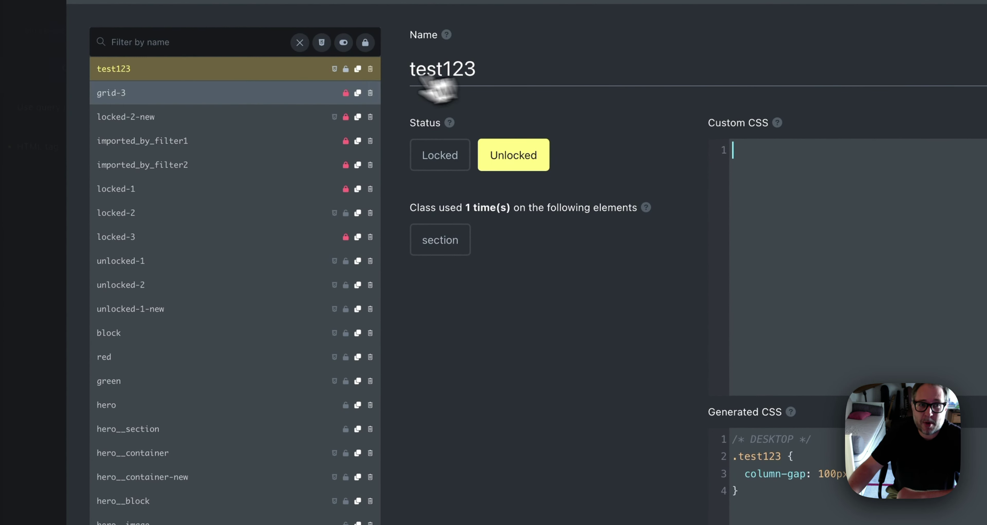
drag(167, 71, 206, 140)
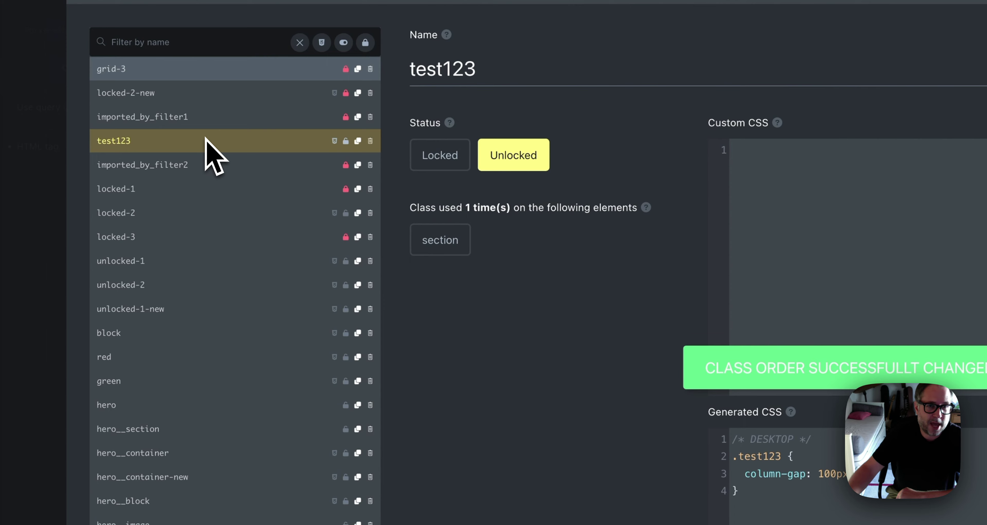
Step: Filter for classes without and with styles, try to reorder test123 within the filtered list, and remove the style filter
click(321, 44)
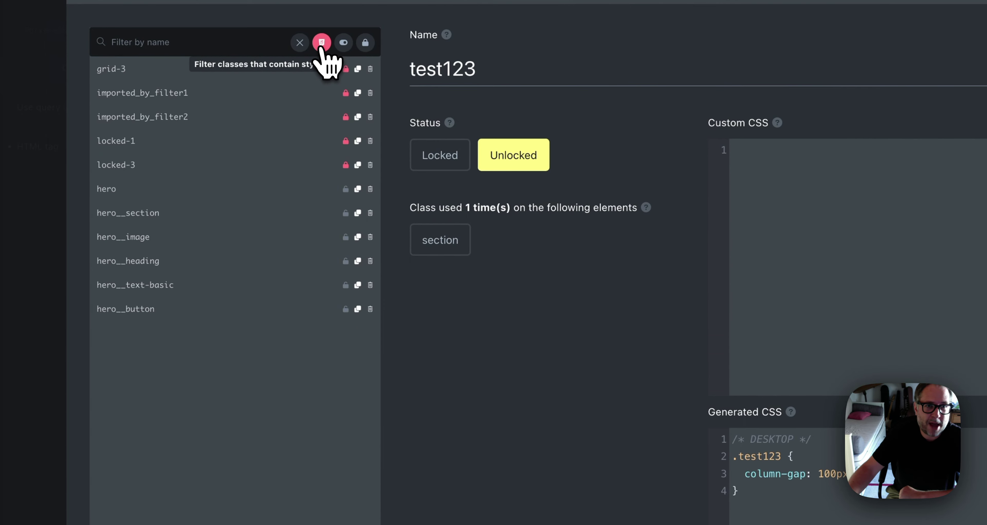
click(321, 43)
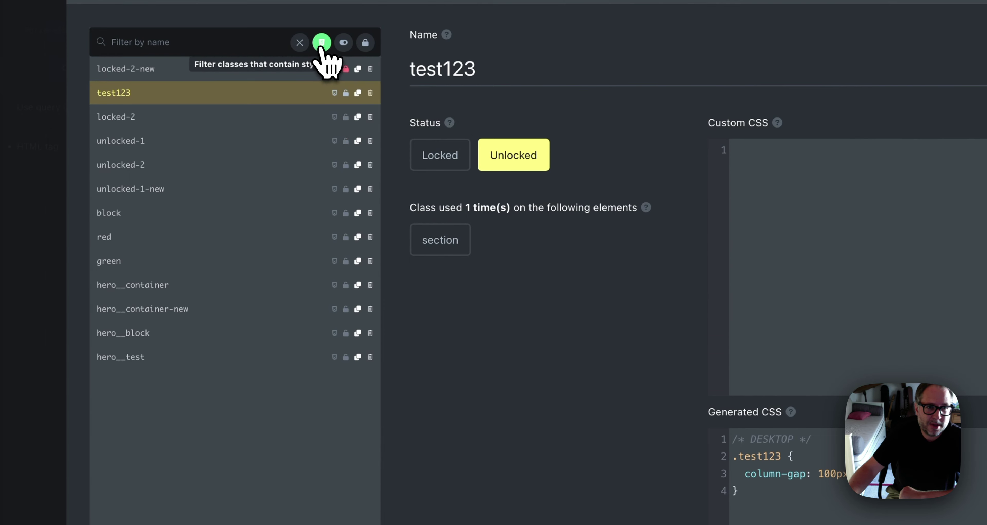
mouse_move(210, 101)
mouse_down()
mouse_move(211, 254)
mouse_move(200, 89)
mouse_up()
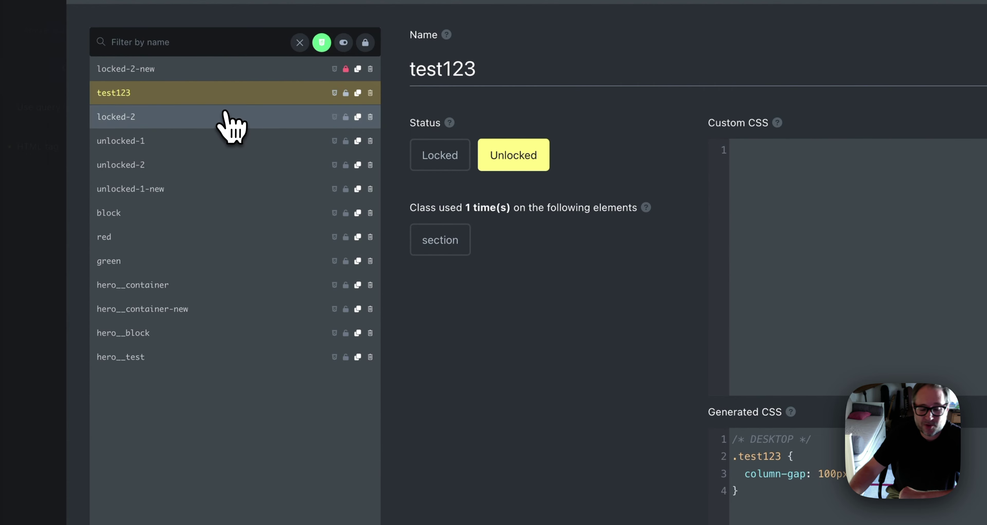
click(330, 45)
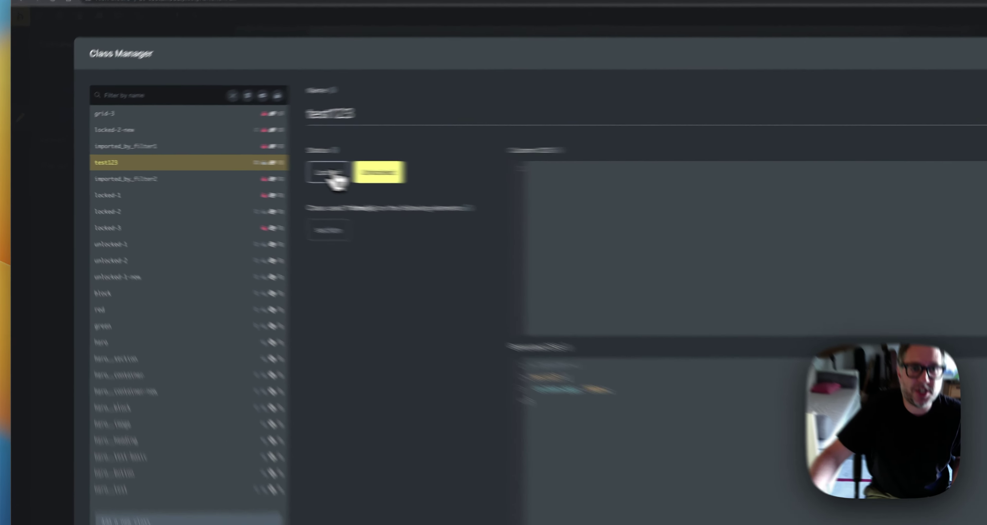
Step: Toggle test123 between locked and unlocked through both its status setting and its class list entry, ending on locked
click(252, 166)
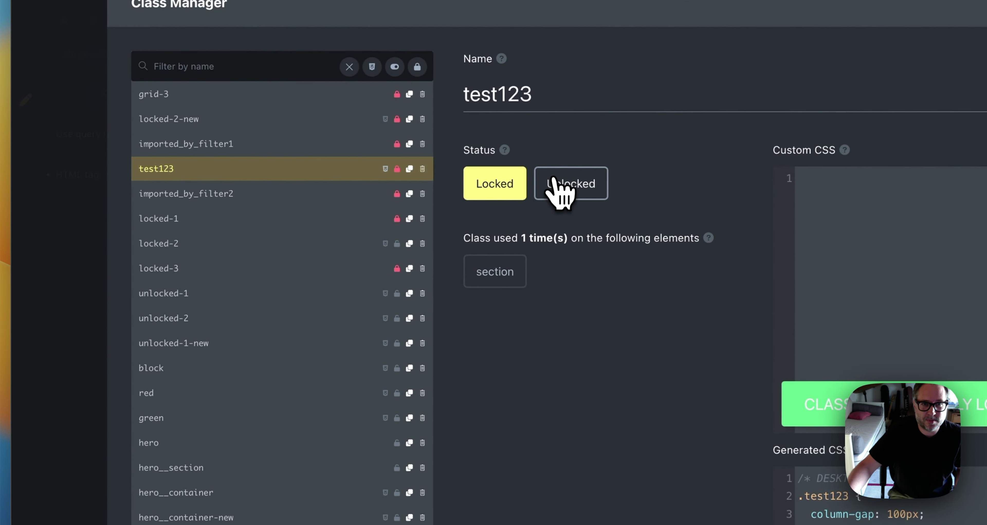
click(553, 180)
click(504, 186)
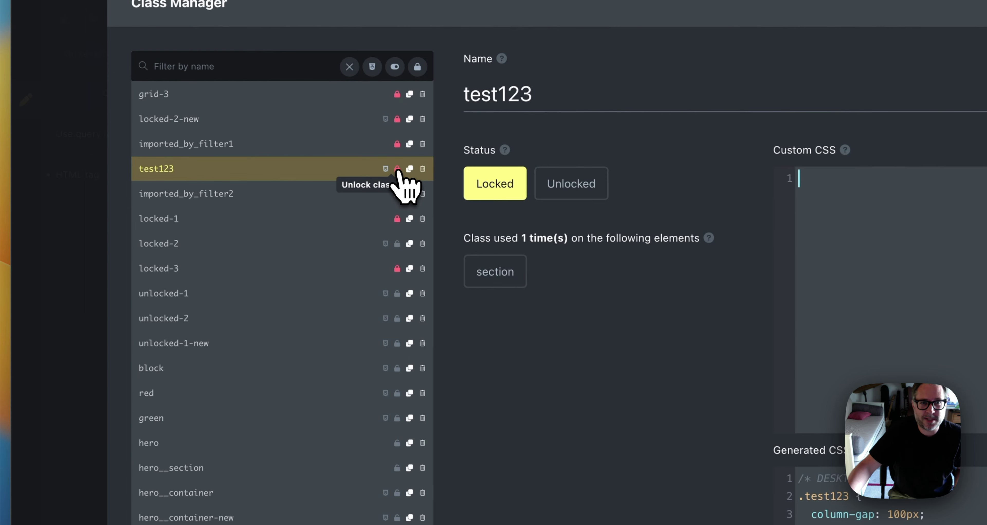
click(397, 169)
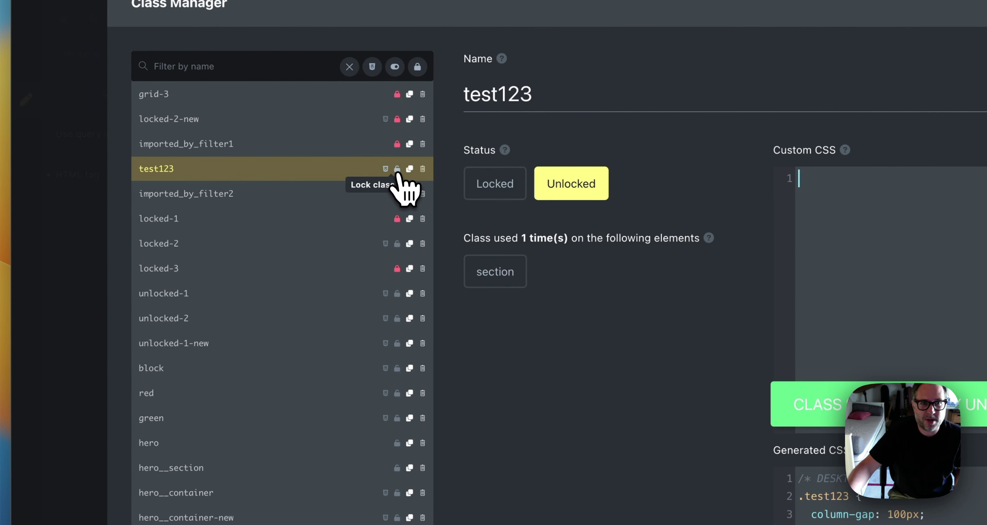
click(397, 169)
click(398, 169)
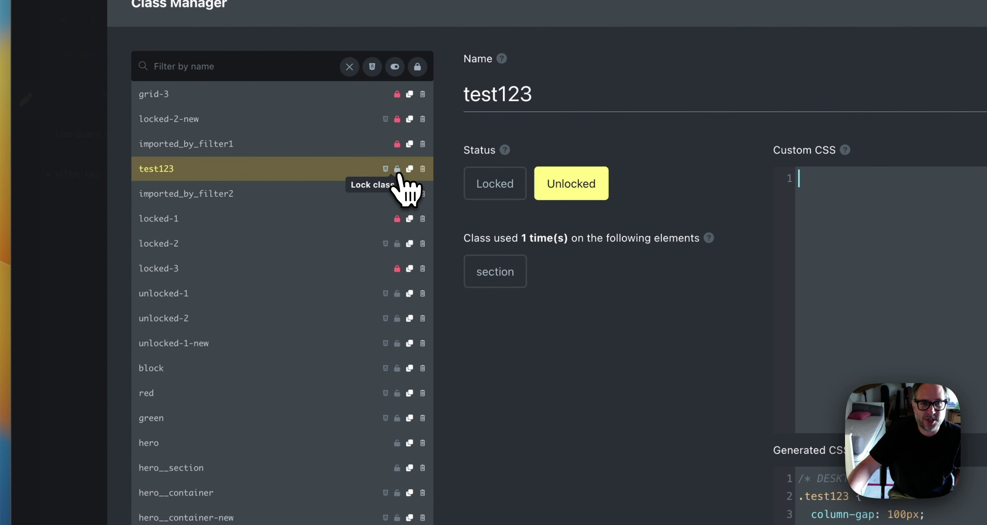
click(398, 170)
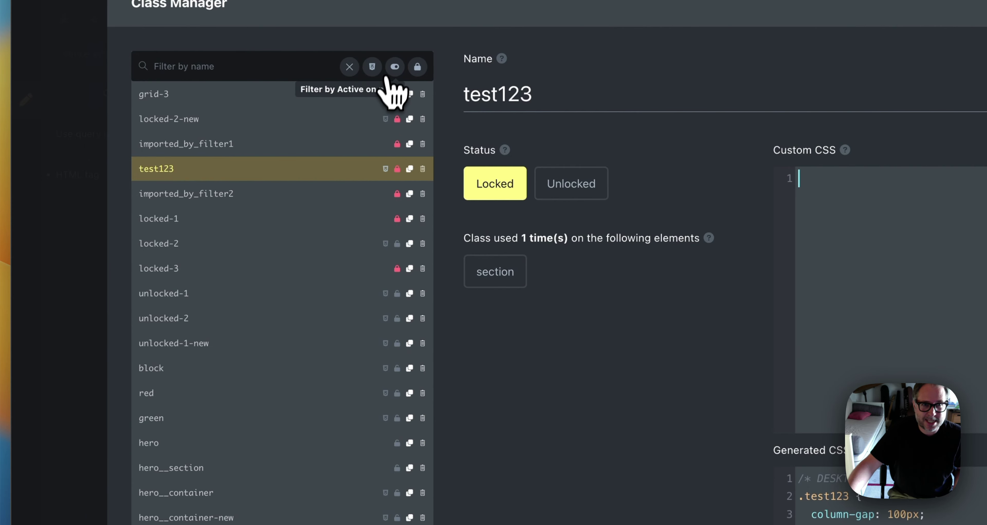
Step: Filter the class list to classes active on the page, and go to the section element that uses test123
click(394, 68)
click(394, 67)
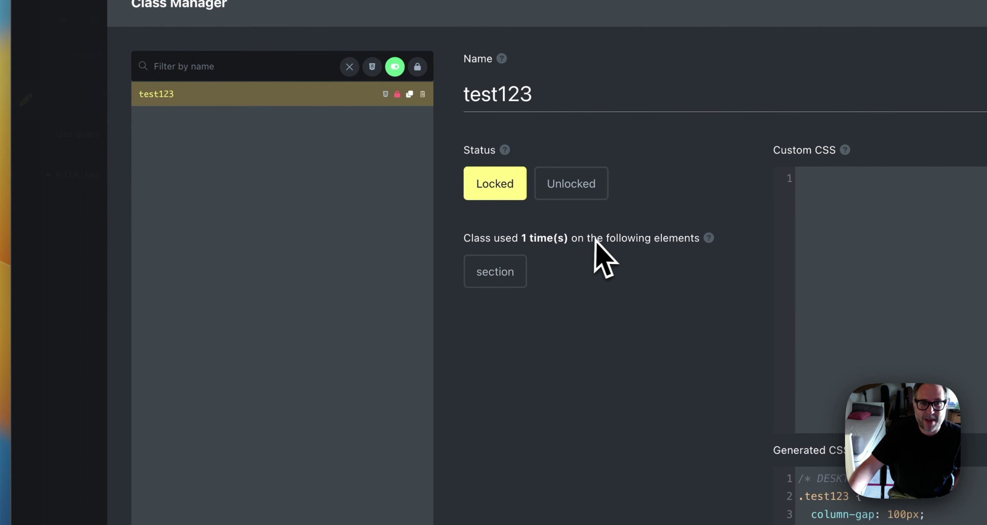
mouse_move(709, 238)
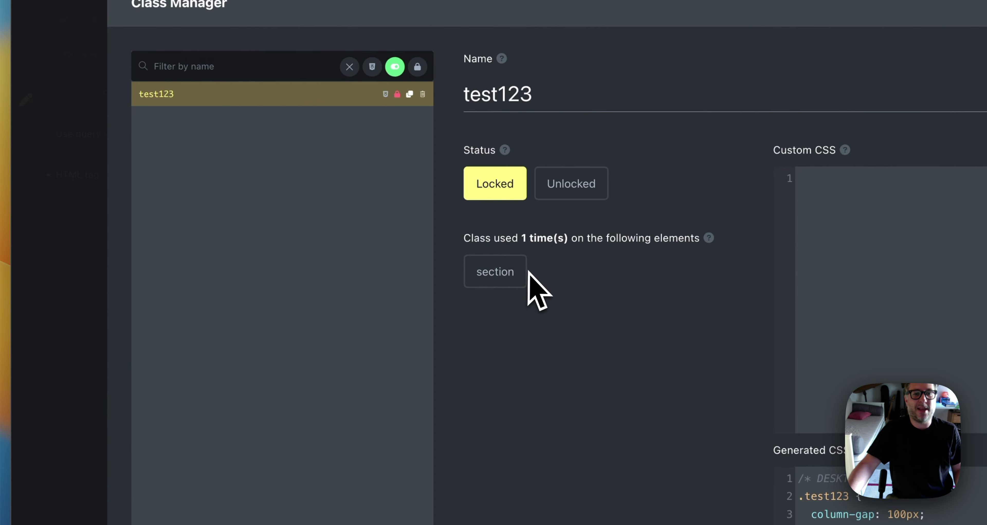
click(505, 273)
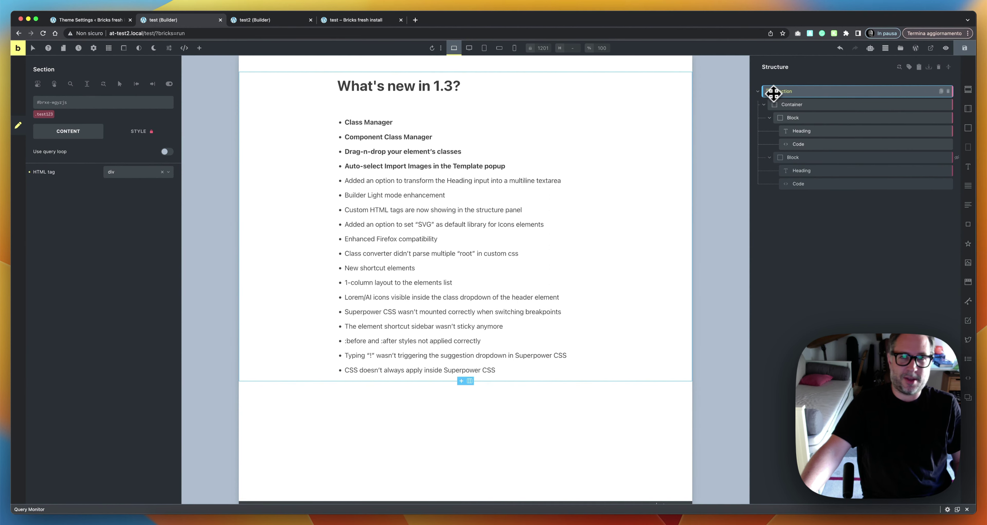
Step: Select the first Heading element, and return to the section from the elements listed as using test123 in the Class Manager
click(806, 131)
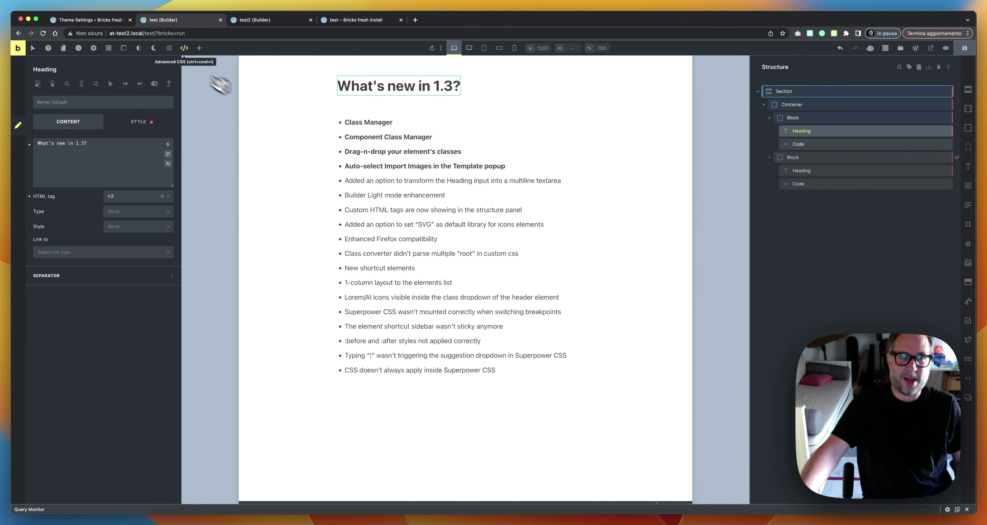
click(169, 48)
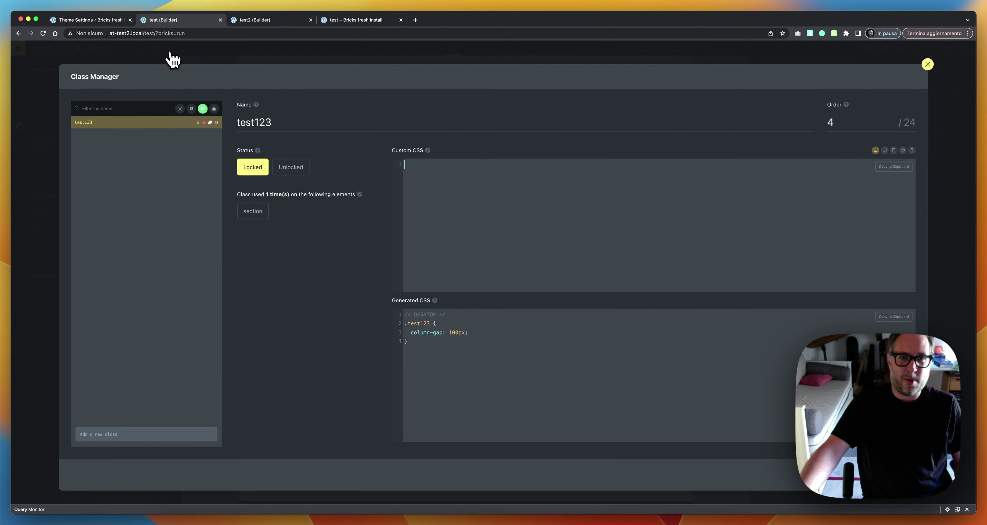
click(258, 217)
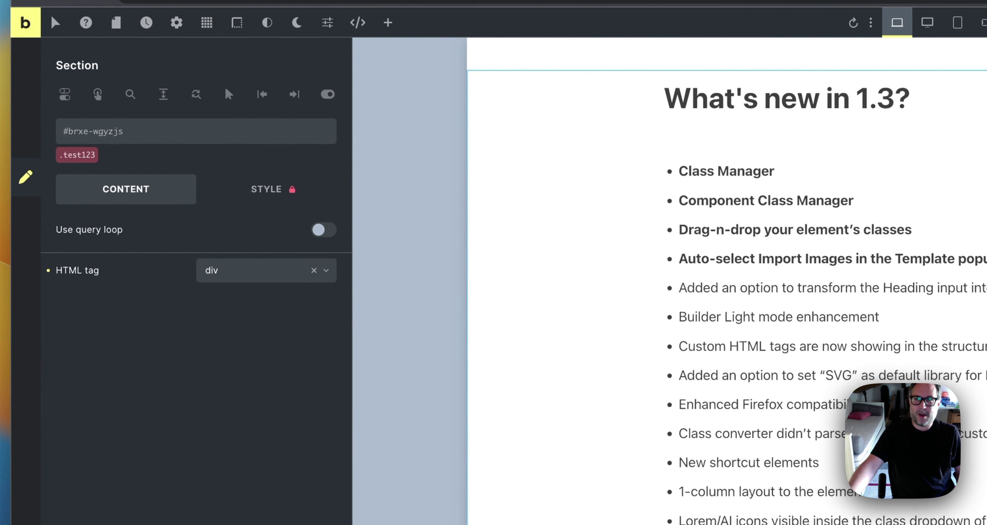
mouse_move(69, 166)
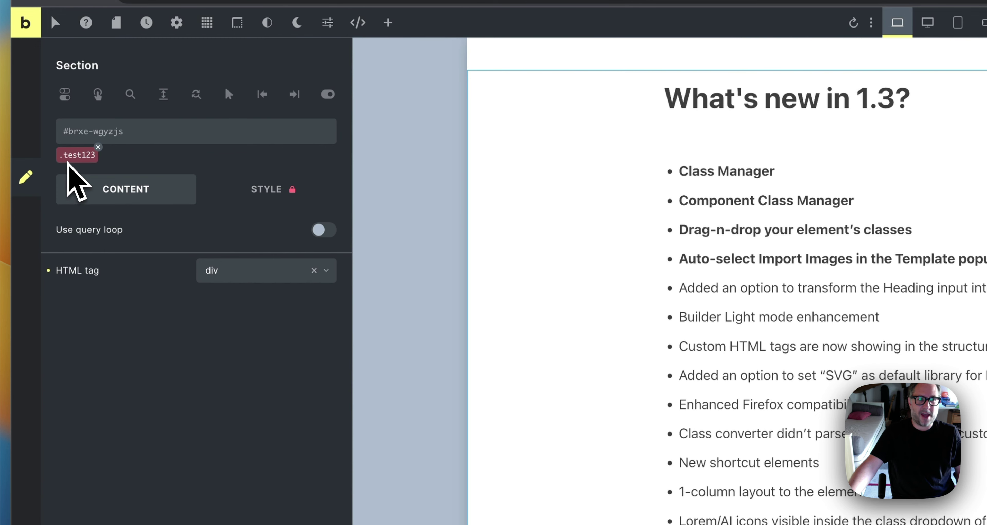
mouse_move(132, 132)
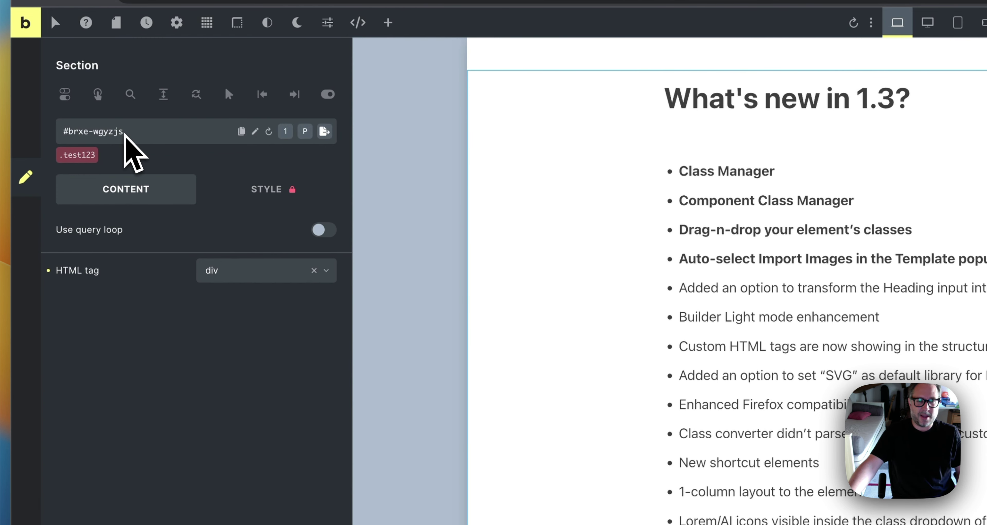
Step: Give the test123 class custom CSS in the Class Manager that sets the background of root to red
click(328, 22)
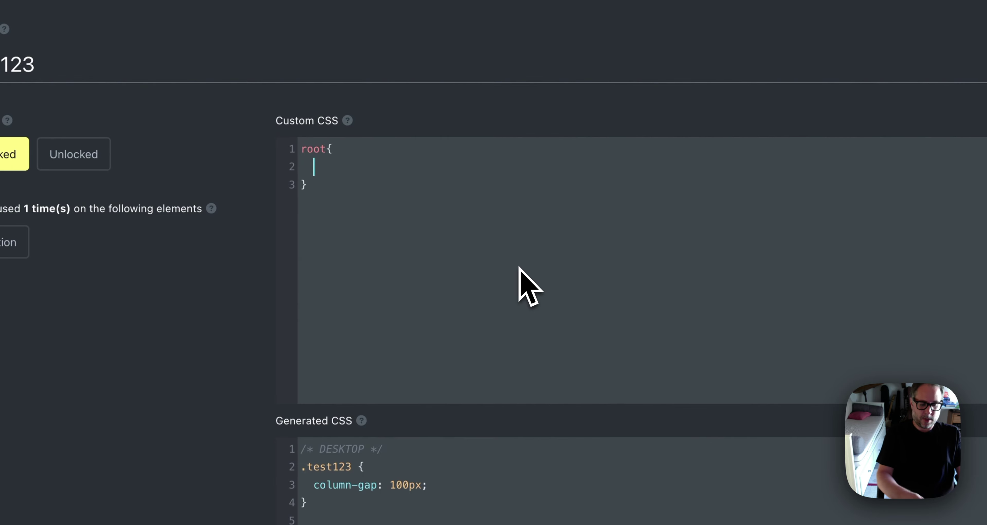
text(back)
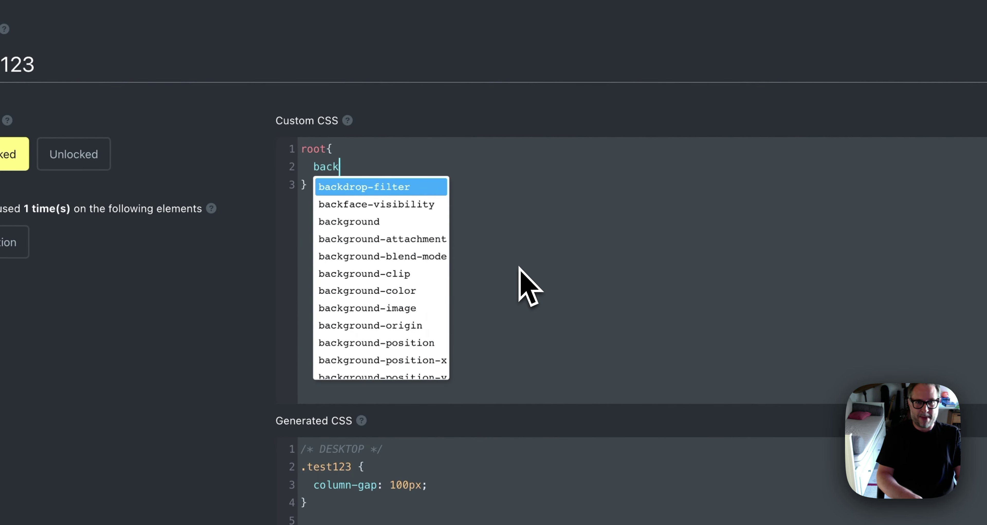
text(ground: red)
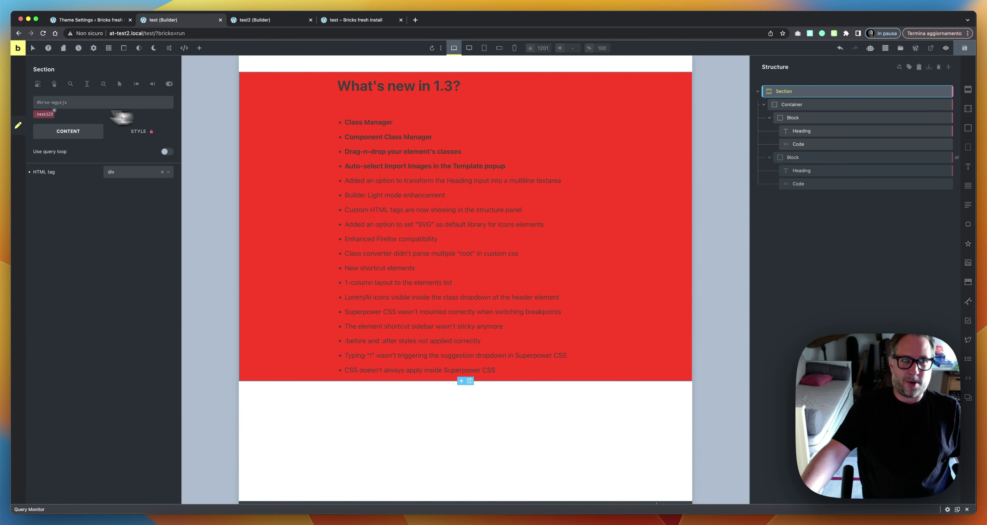
Step: Activate the section's test123 class and view the custom CSS in its style settings
click(41, 114)
click(17, 280)
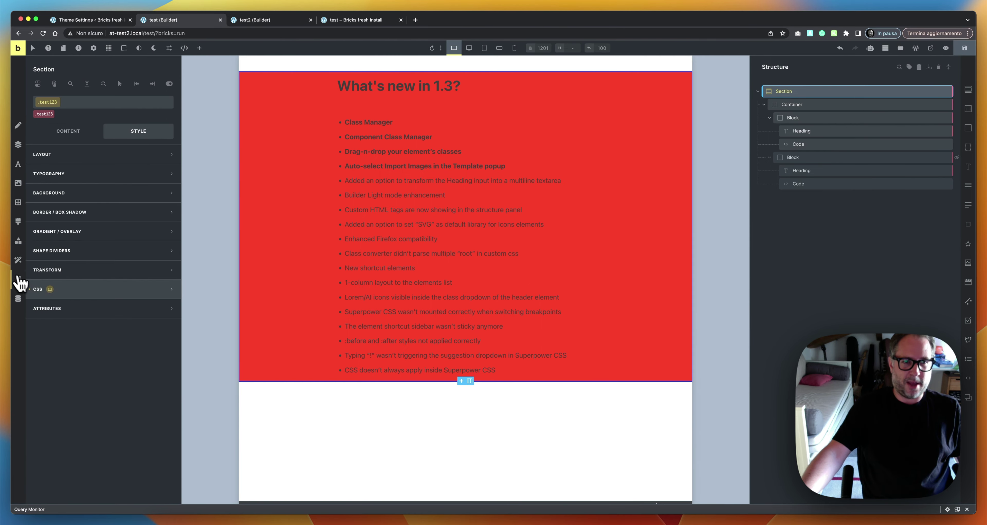
click(94, 299)
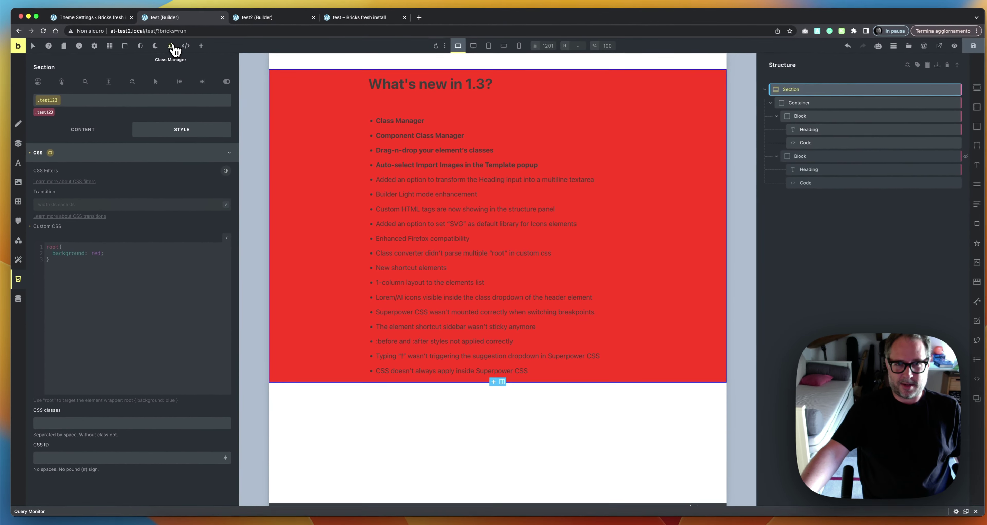
Step: In the Class Manager, give test123 custom CSS for the Tablet XXL breakpoint that sets the root background to green
click(172, 46)
key(super+a)
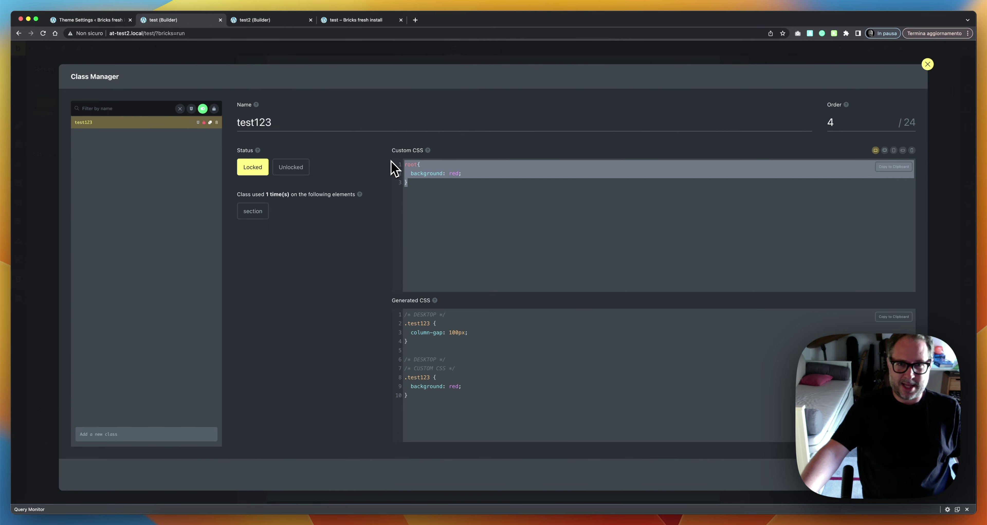
click(477, 224)
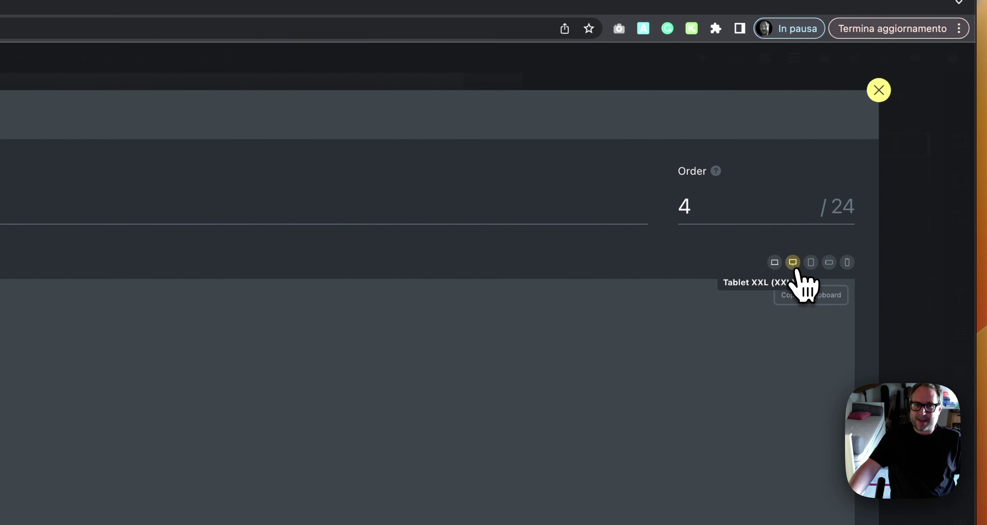
click(473, 348)
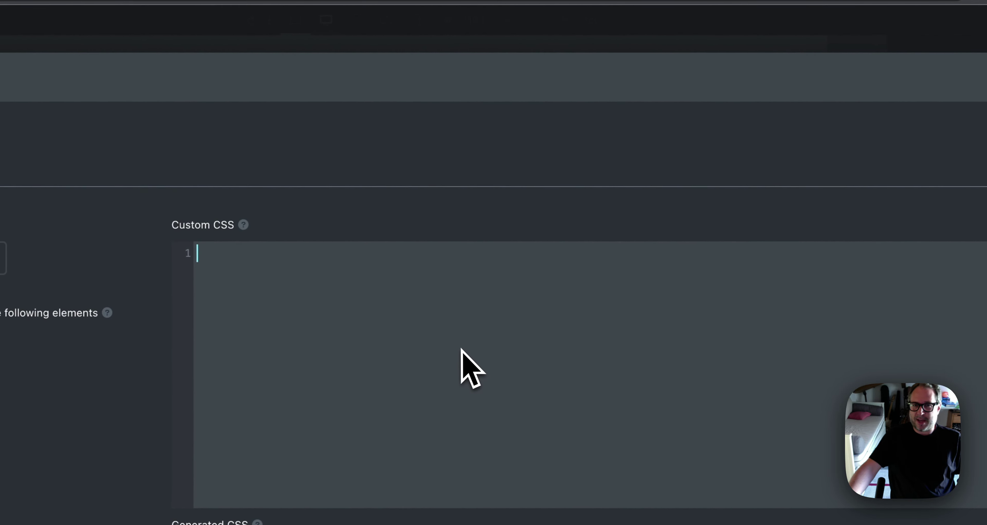
text(r)
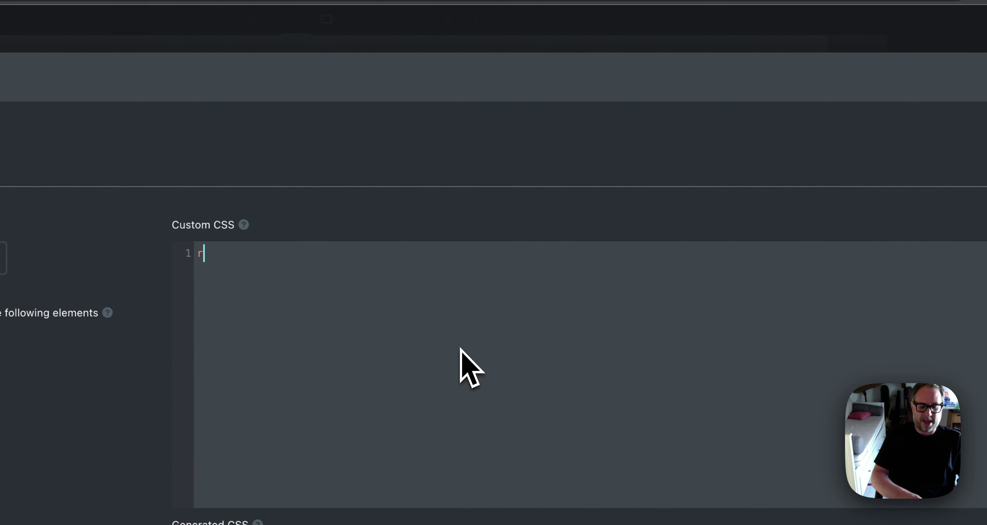
text(oot{])
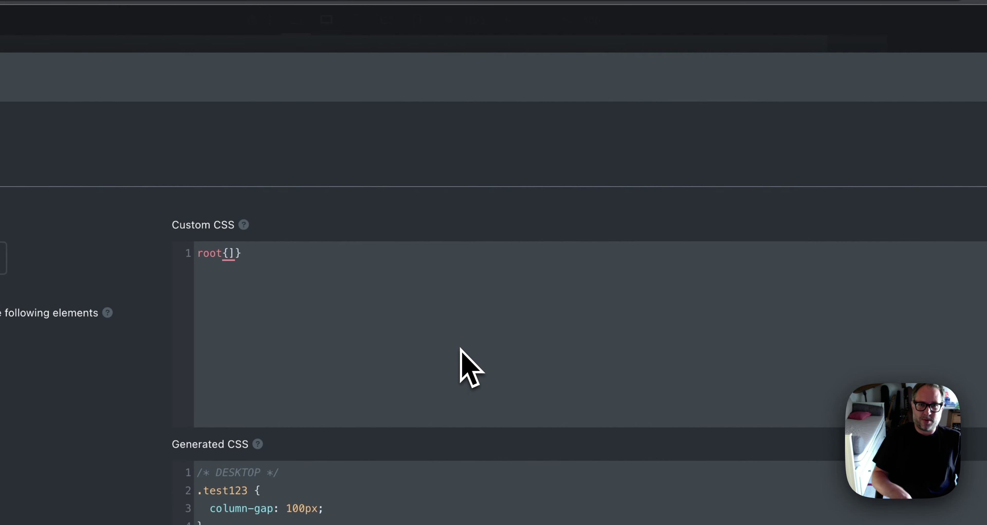
key(BackSpace)
text(ba)
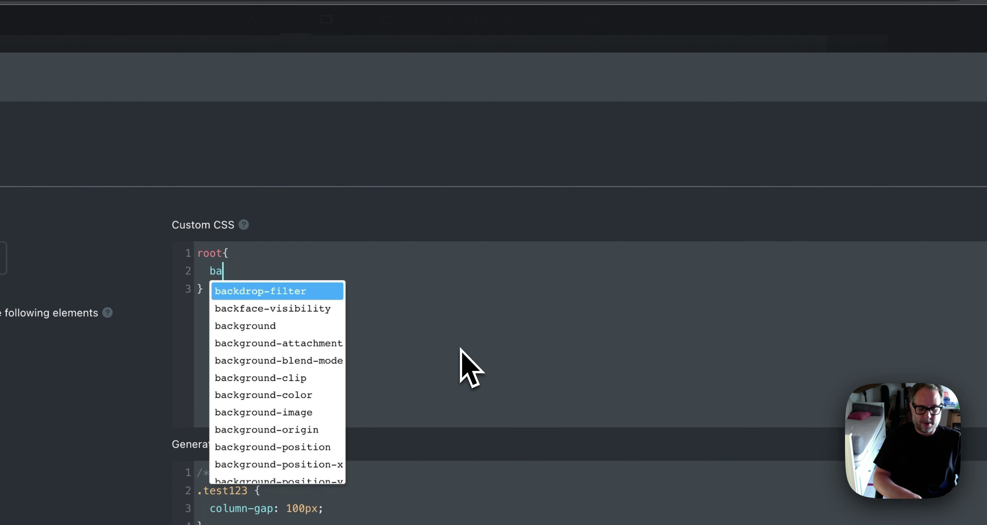
text(ckground: )
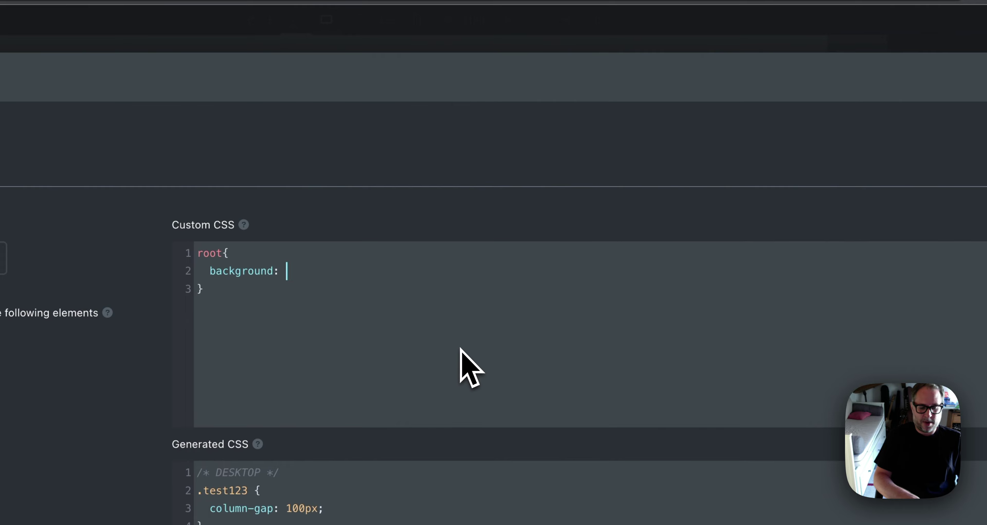
text(green;)
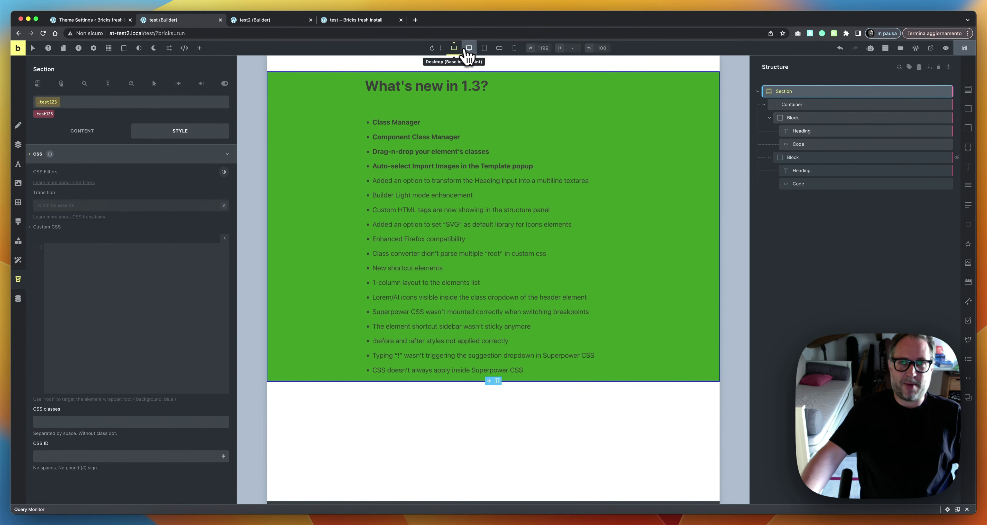
Step: Return the page to the Desktop base breakpoint, and copy test123's desktop custom CSS from the Class Manager
click(455, 49)
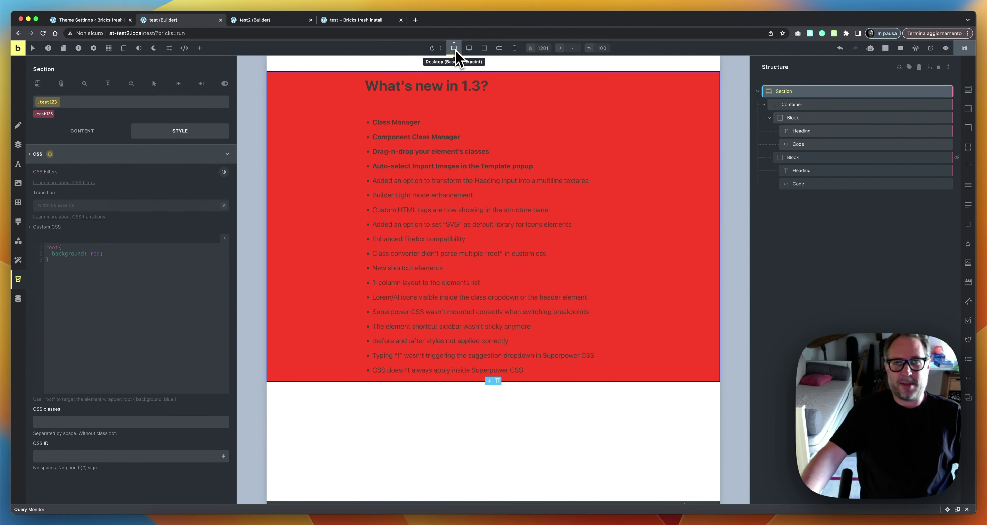
click(168, 48)
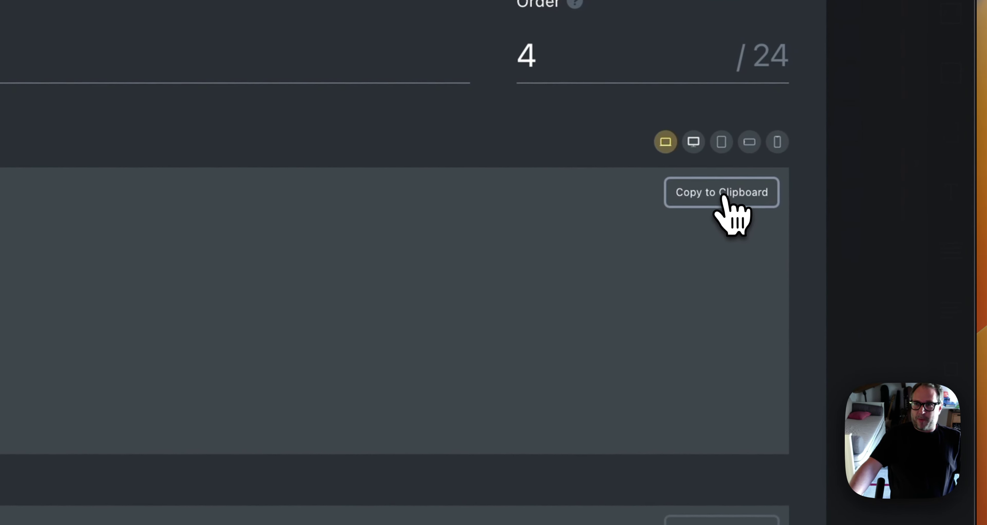
click(895, 168)
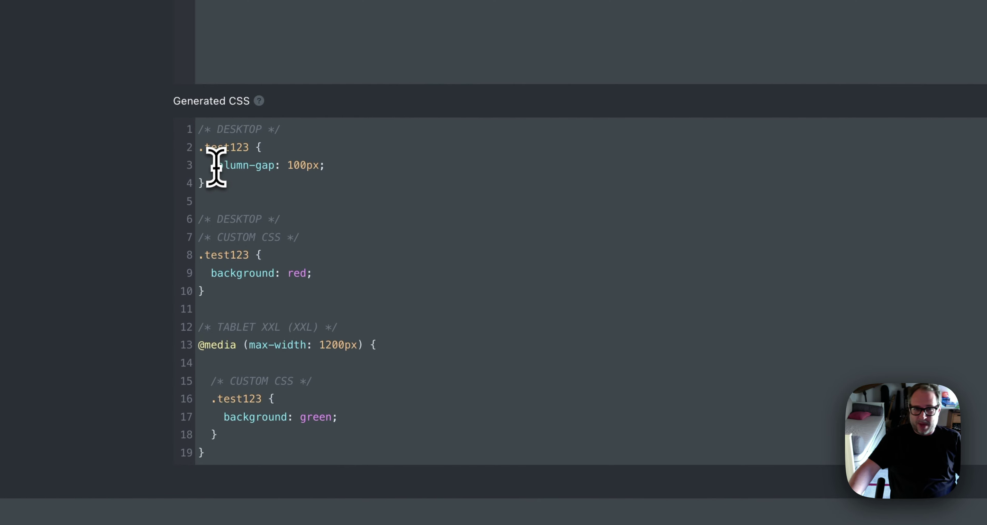
Step: Highlight the desktop column-gap rule and the desktop custom background rule in test123's generated CSS
drag(205, 135, 249, 183)
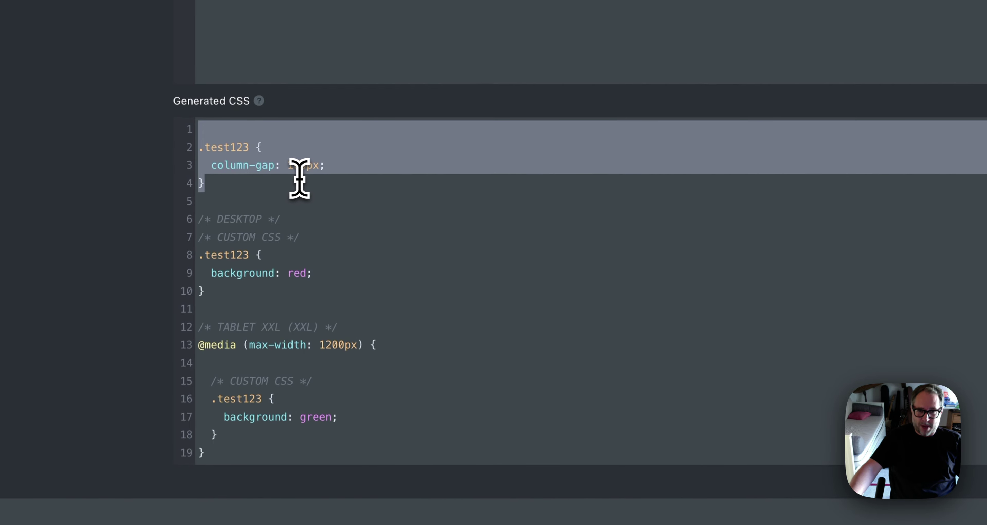
drag(202, 291, 198, 256)
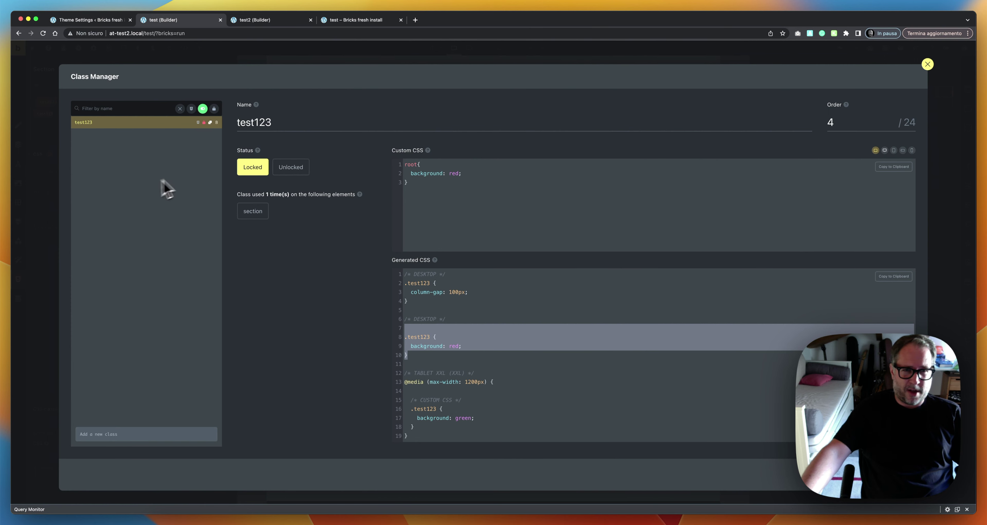
Step: Remove the active-on-page filter from the class list, and view the classes locked-3, locked-1 and test123
click(203, 109)
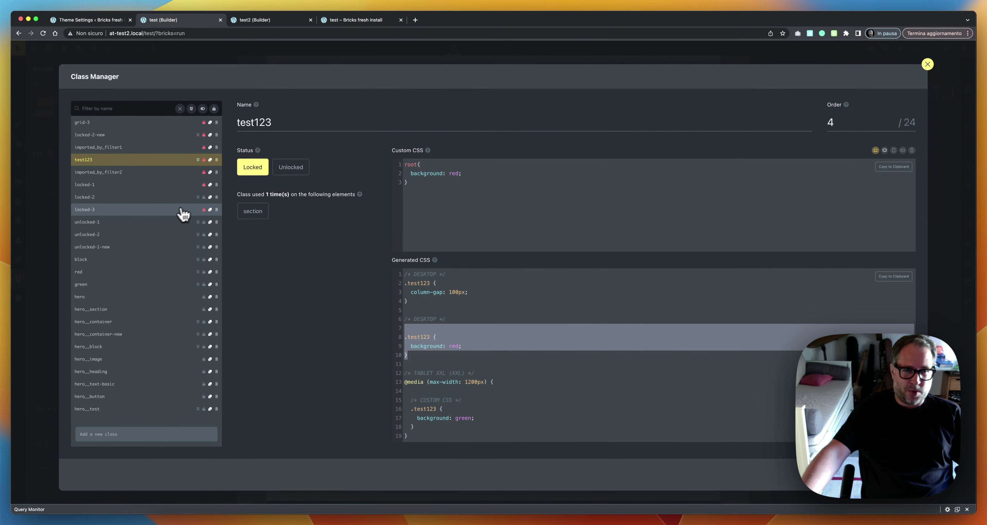
click(171, 211)
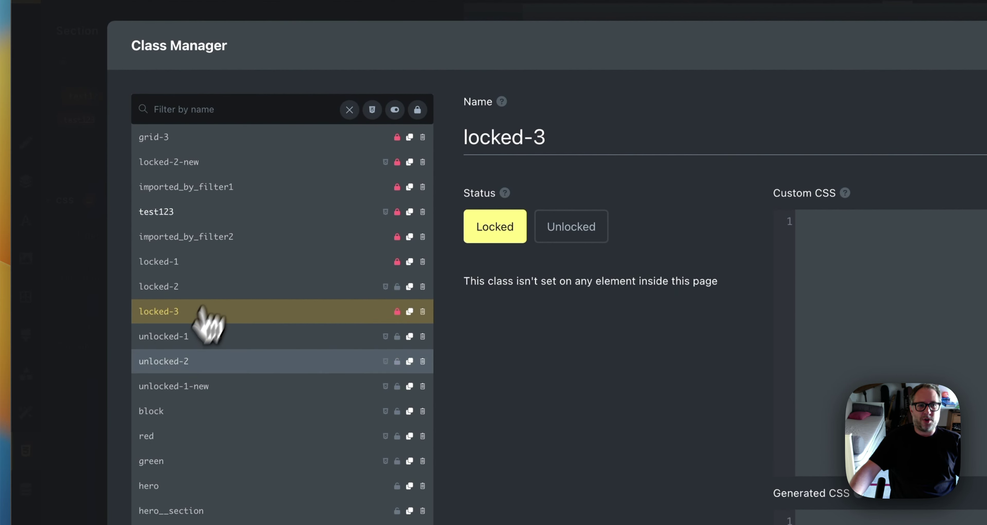
click(235, 268)
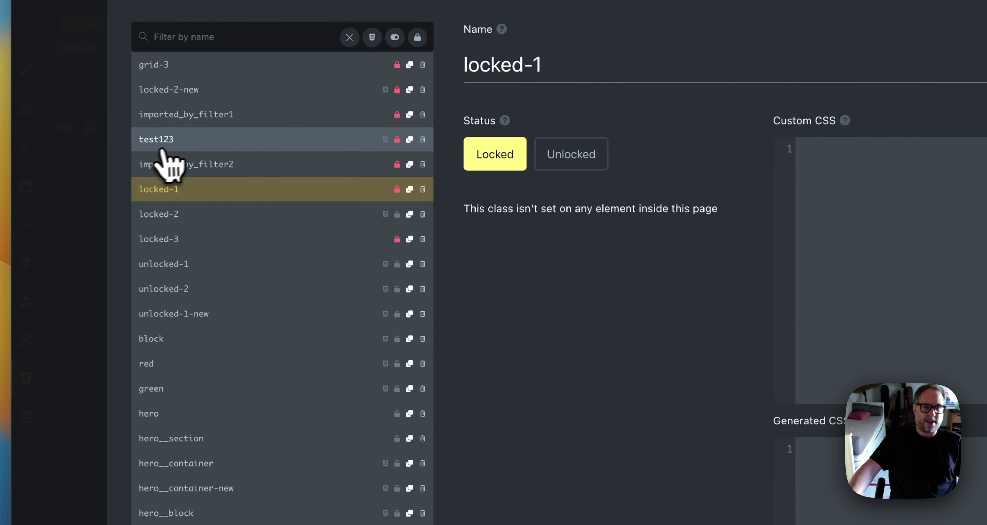
click(200, 146)
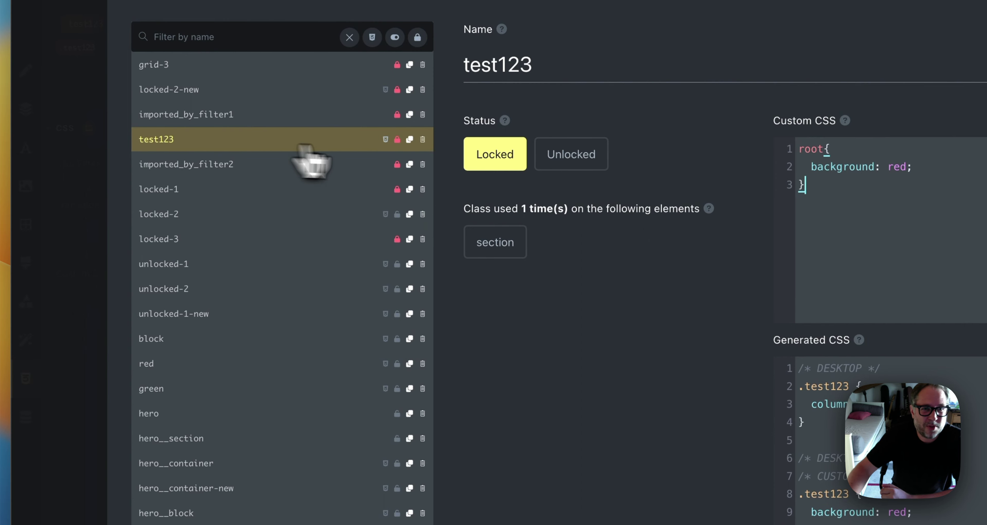
Step: Duplicate the test123 class and add color: red above the background line in the copy's custom CSS
click(410, 141)
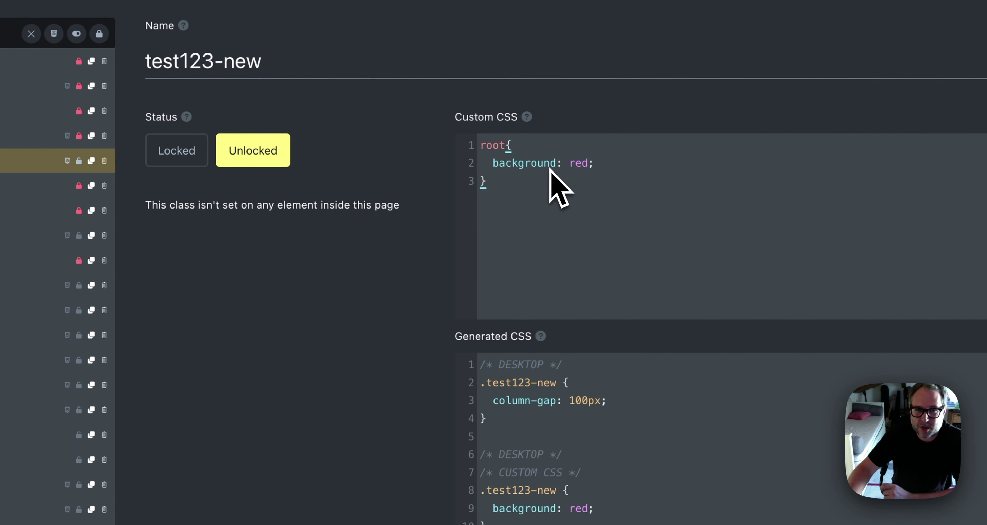
key(BackSpace)
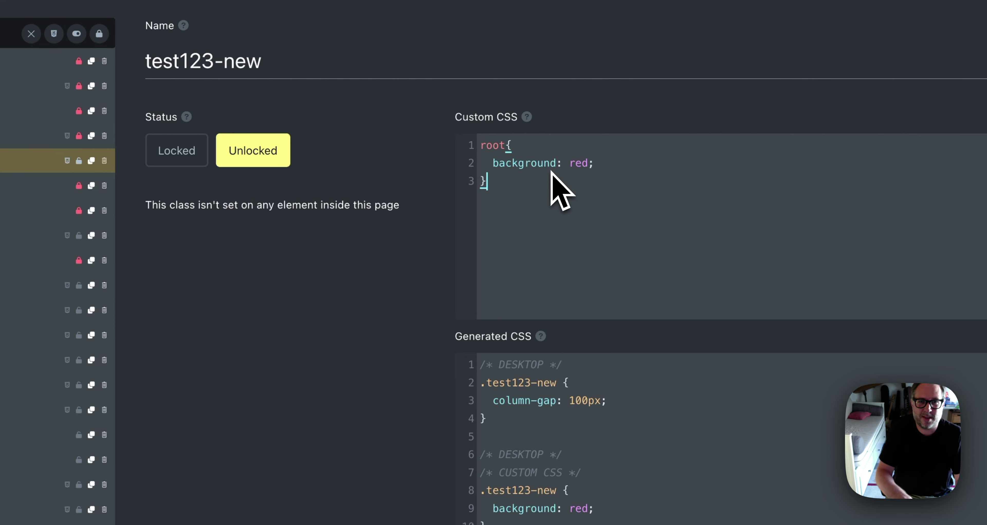
text(color: )
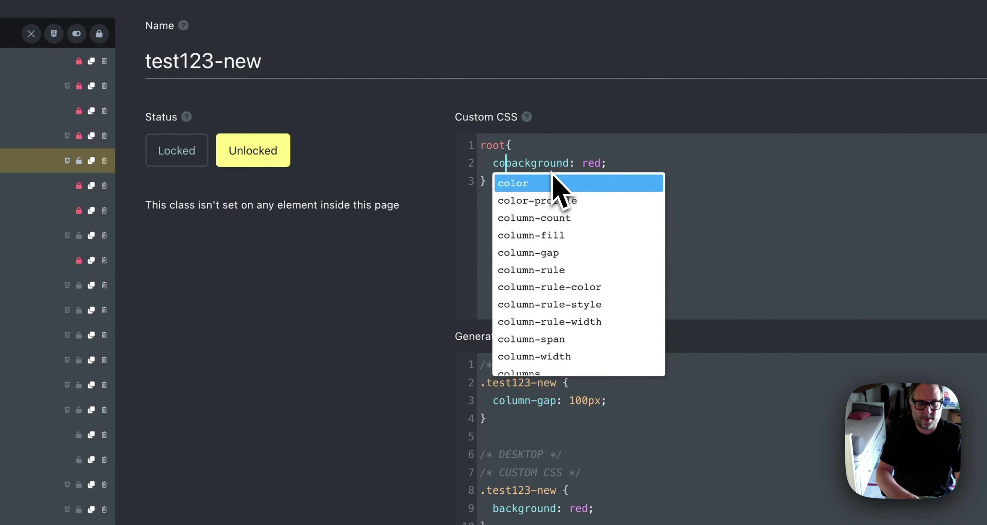
text(red;)
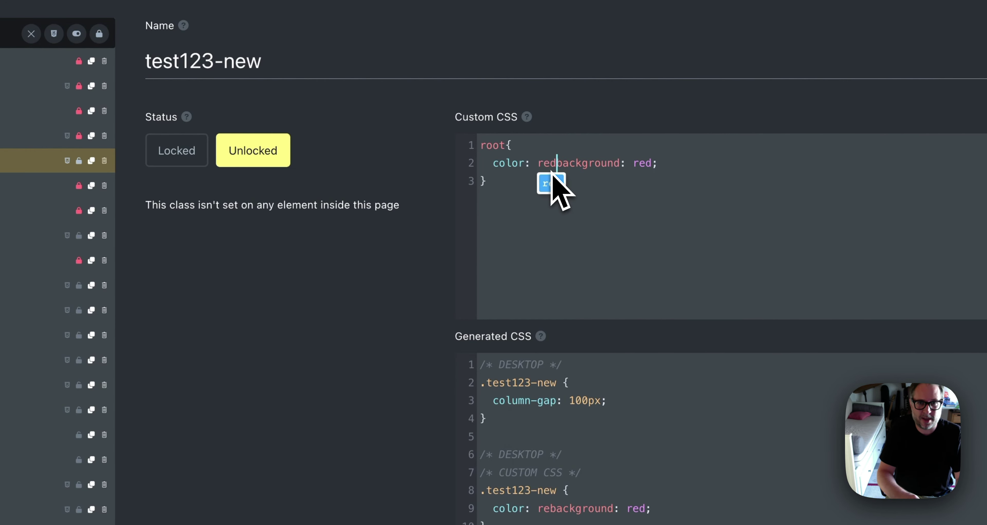
key(Return)
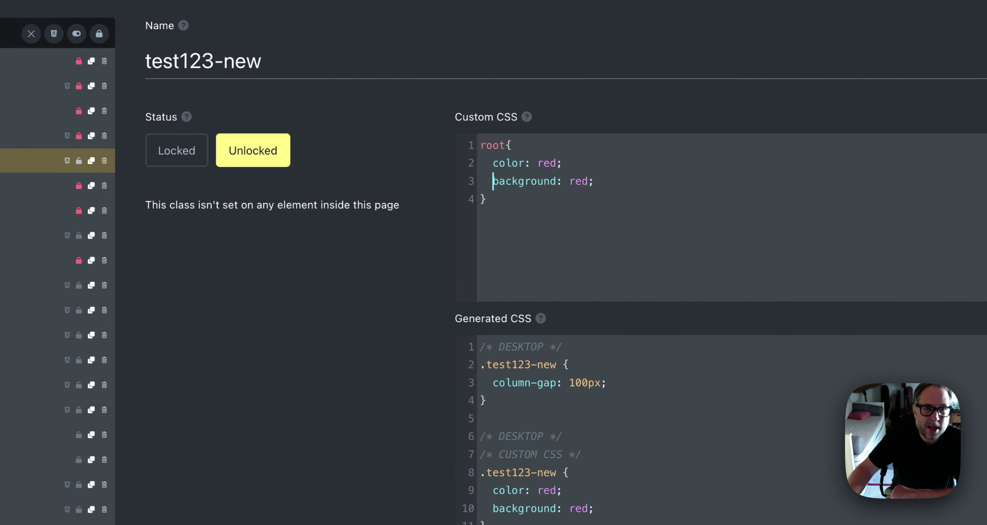
Step: Rename the duplicated class test12345
drag(282, 59, 217, 60)
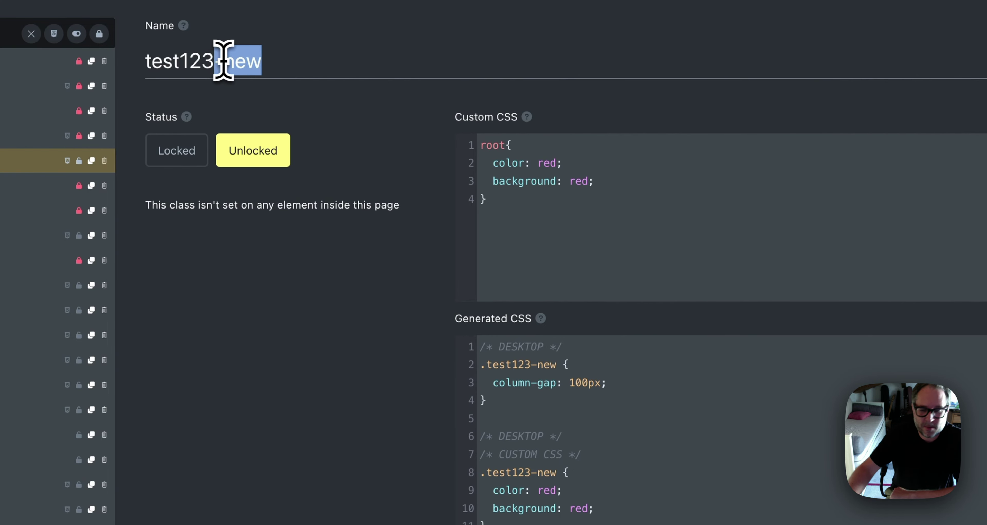
text(45)
key(Tab)
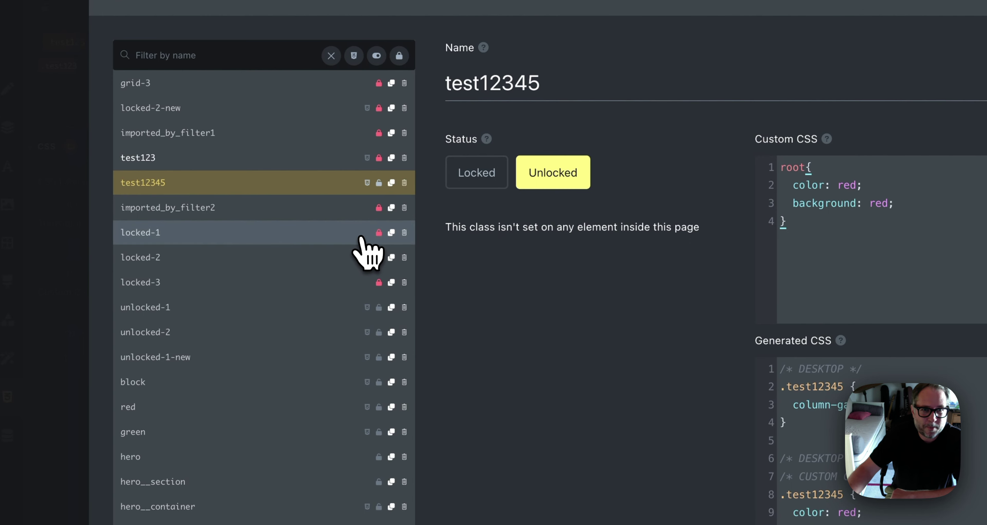
Step: Duplicate the test12345 class twice, and duplicate the test12345-new-new copy once
click(391, 182)
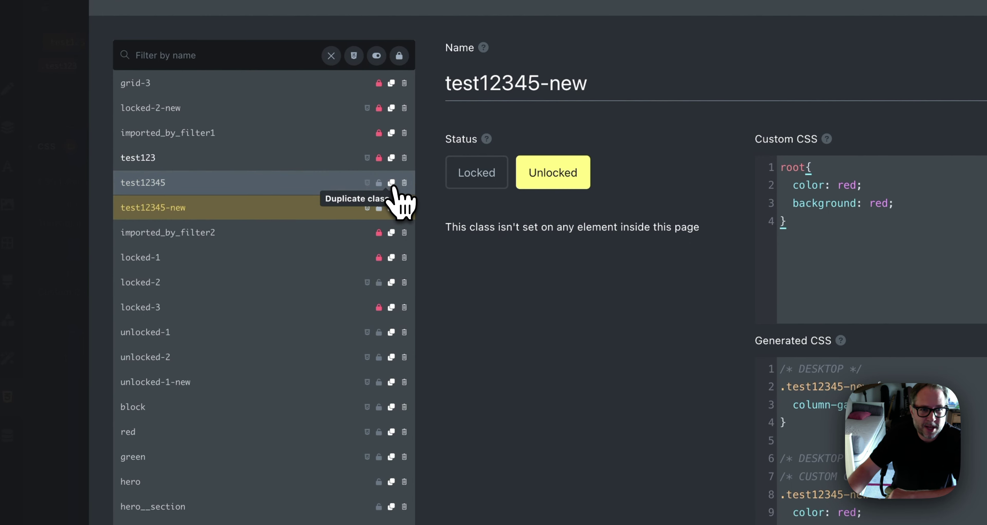
click(392, 185)
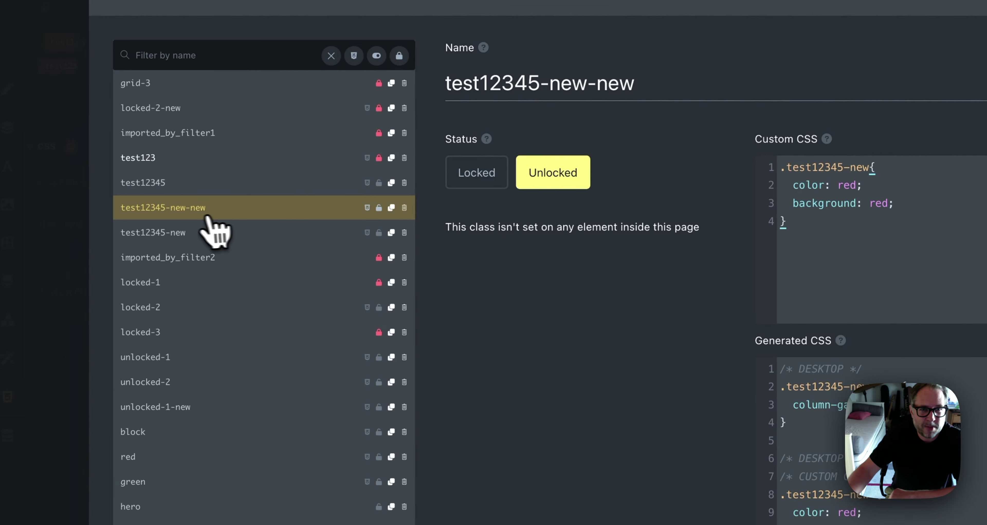
click(391, 208)
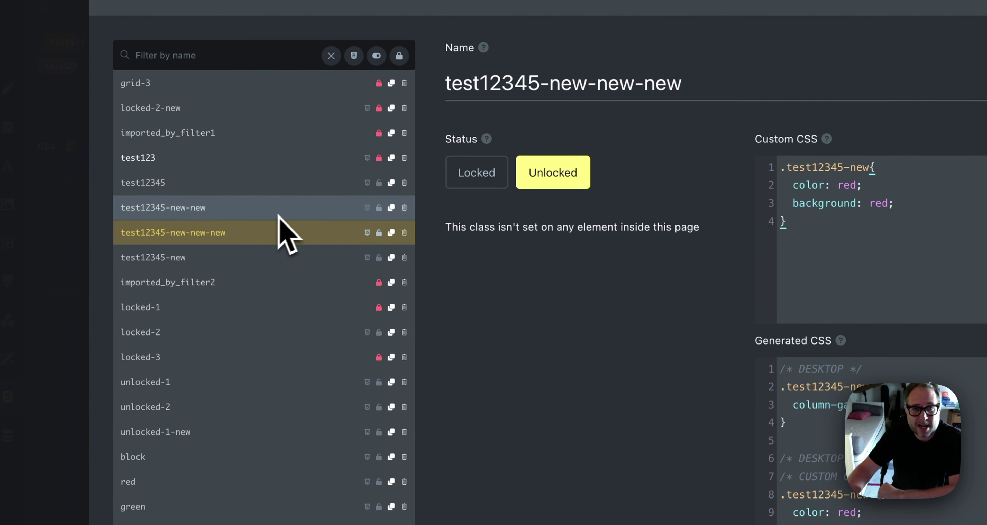
Step: Try to rename the test12345-new-new-new class to the already used name test12345-new-new
click(690, 82)
text(/)
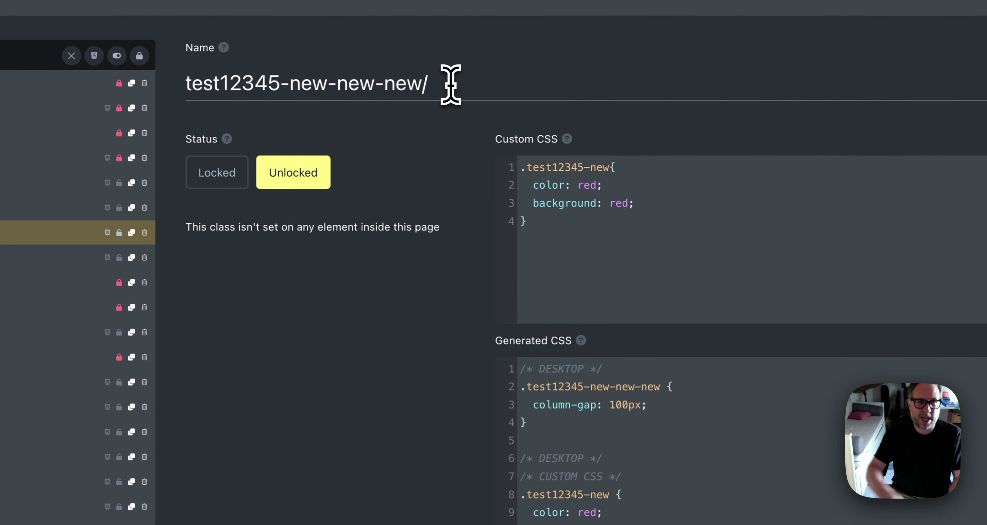
key(BackSpace)
key(BackSpace)
key(BackSpace)
key(BackSpace)
key(BackSpace)
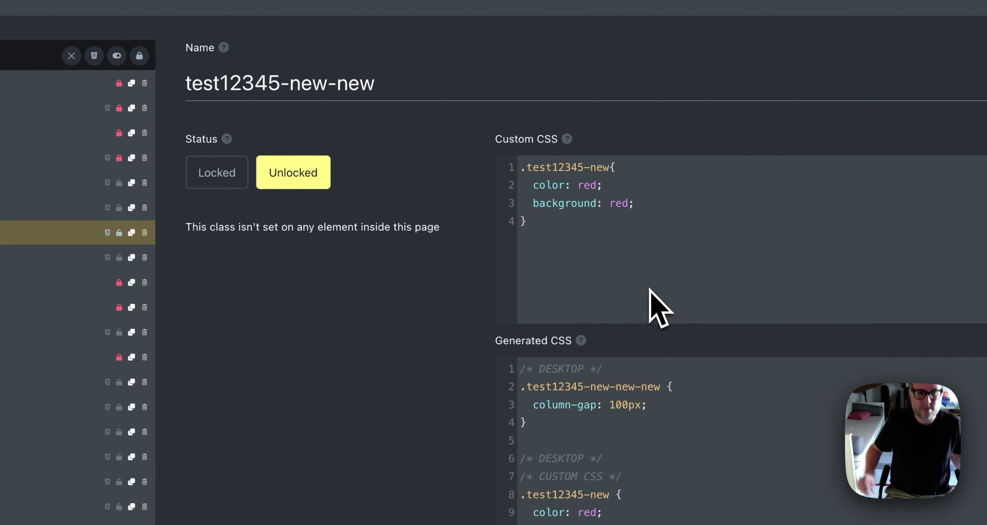
Step: Add a new class named test345 at the end of the class list
scroll(44, 479, down, 3)
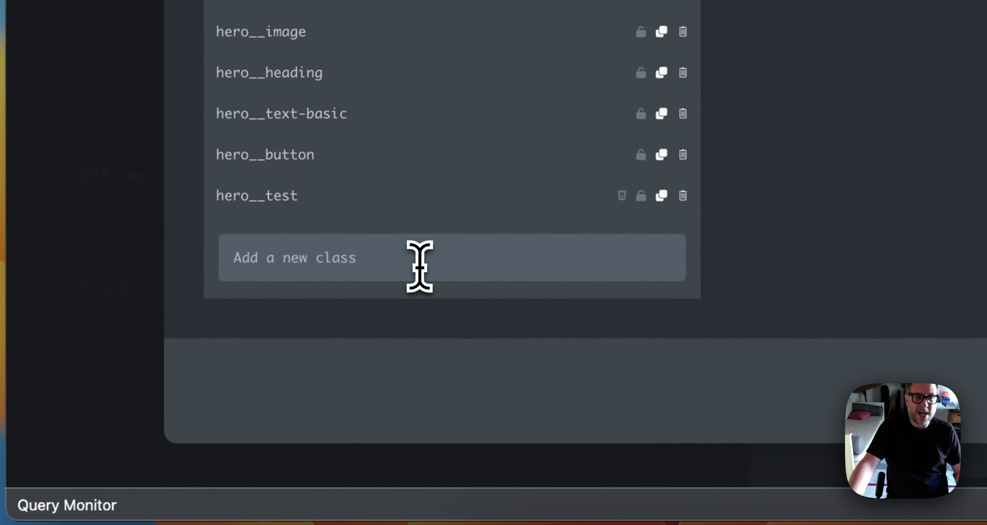
click(420, 267)
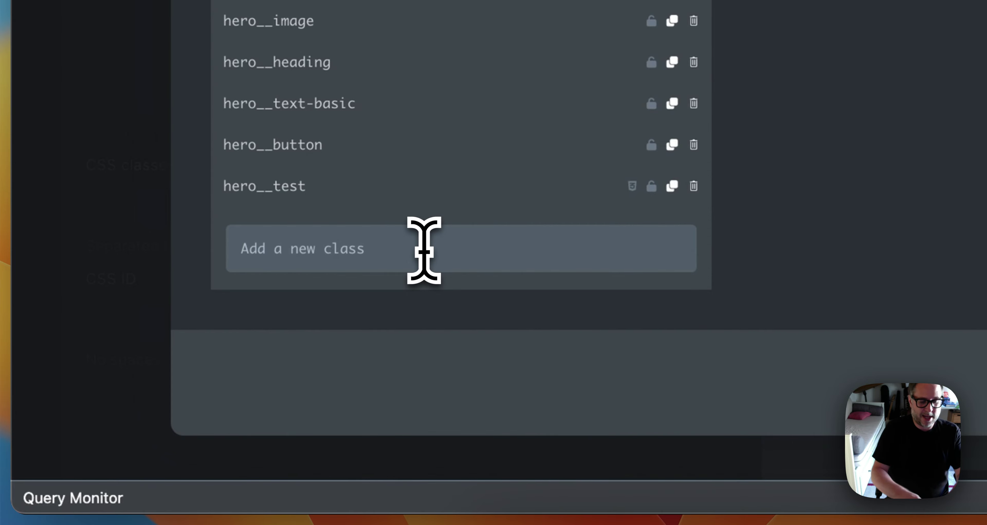
text(test3)
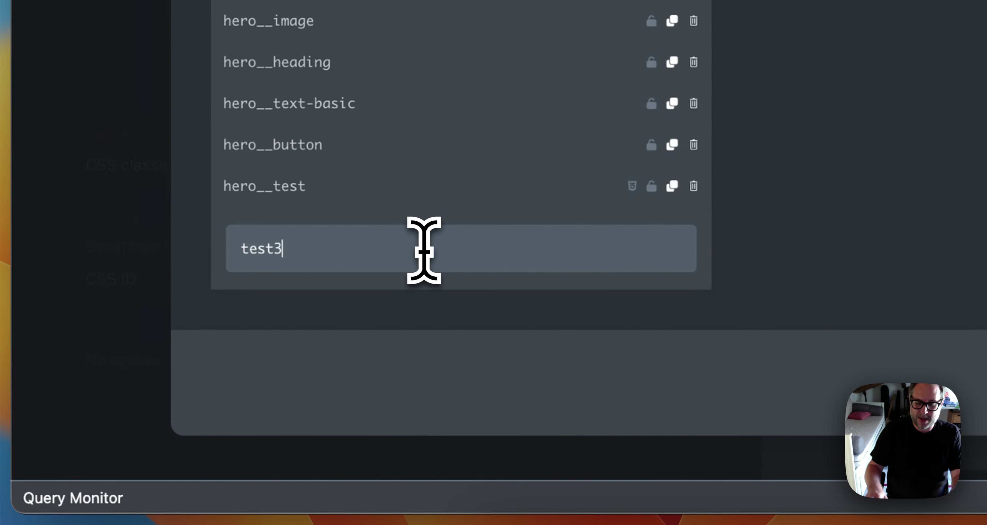
text(45)
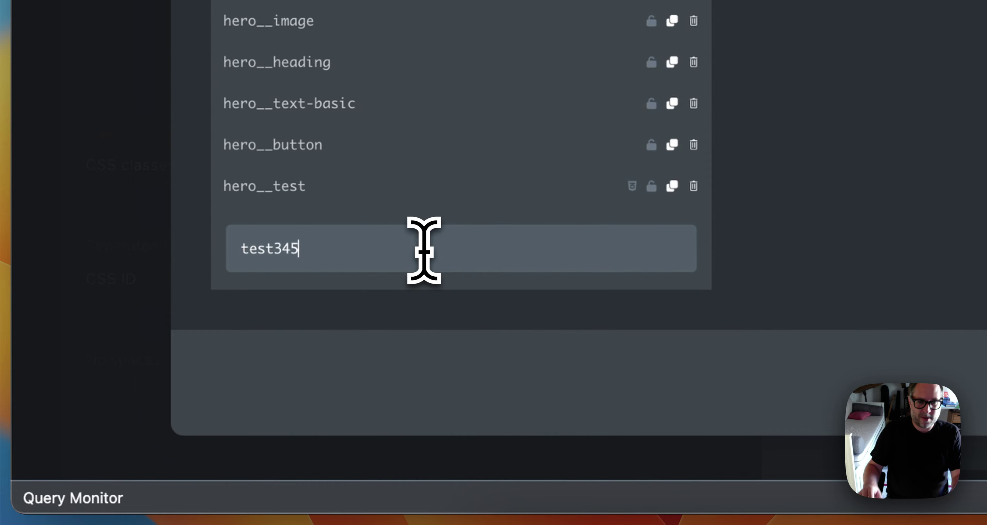
key(Return)
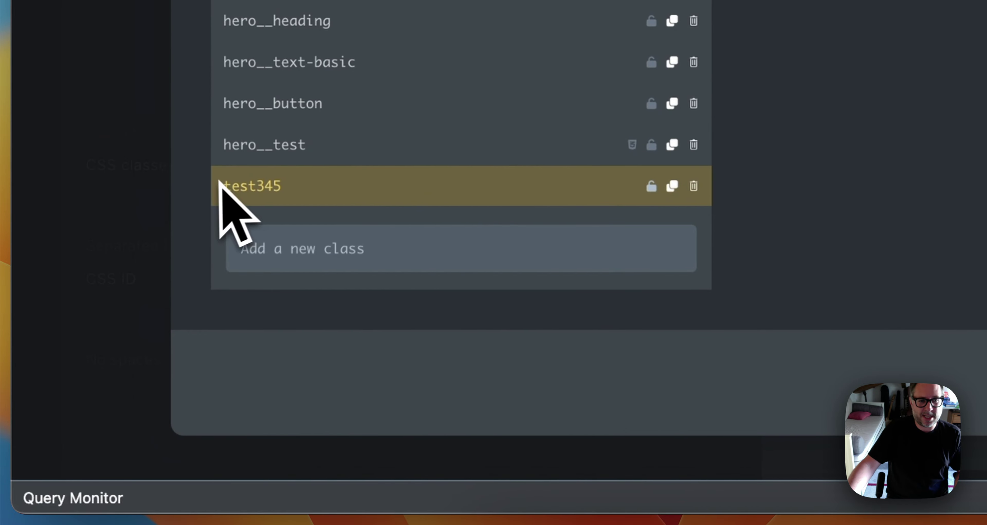
Step: Select the test345 class and add an empty root rule to its custom CSS
click(333, 194)
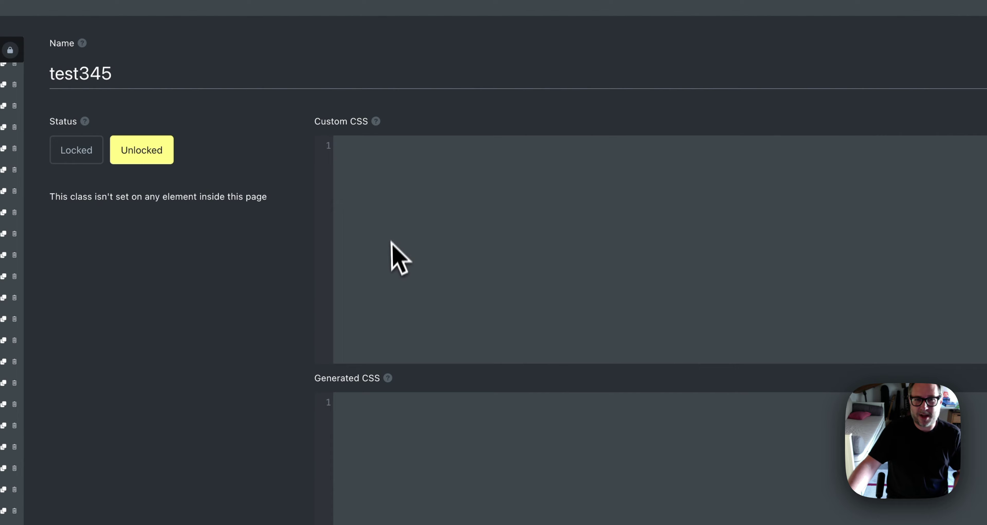
text(root{)
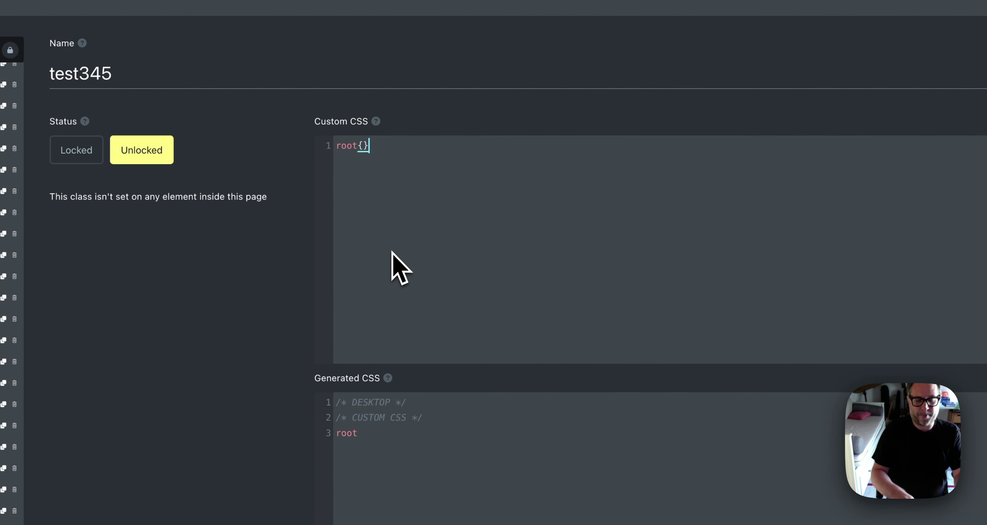
key(Return)
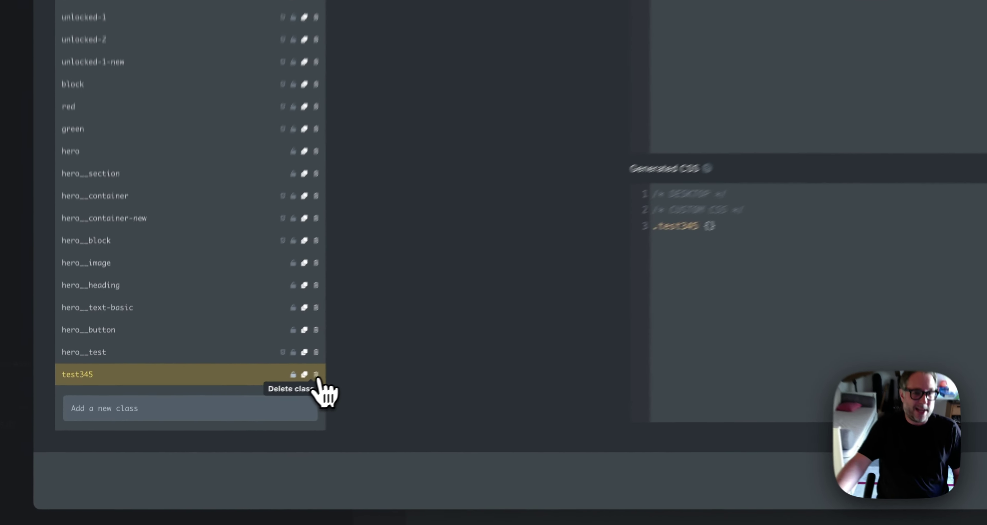
Step: Delete the classes test345, hero__section, hero, green, red, block, hero__container, hero__container-new, hero__block and hero__image
click(216, 416)
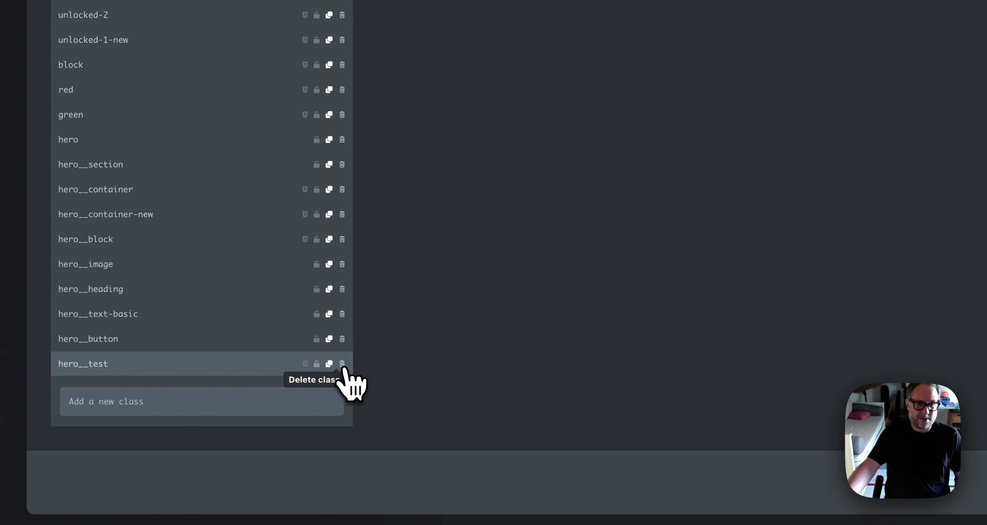
click(168, 365)
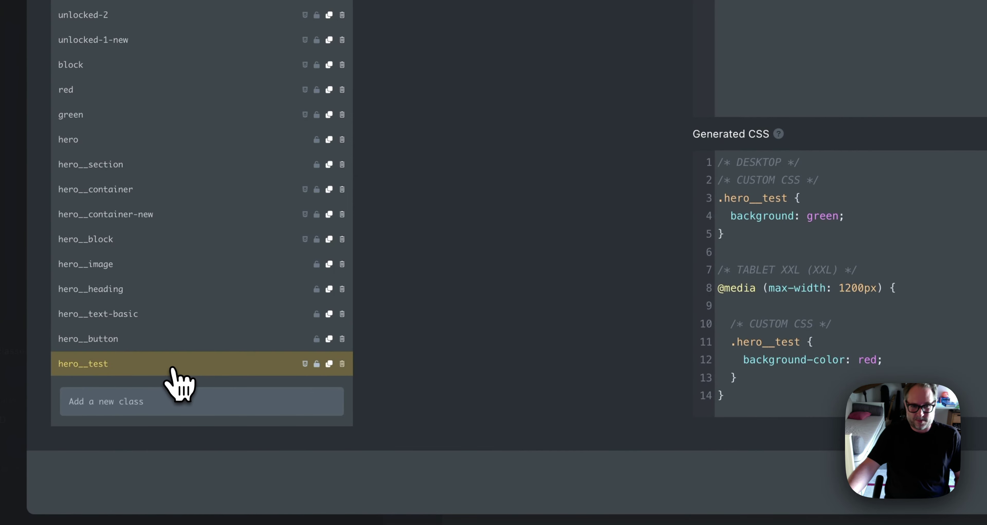
click(343, 164)
click(343, 165)
click(344, 165)
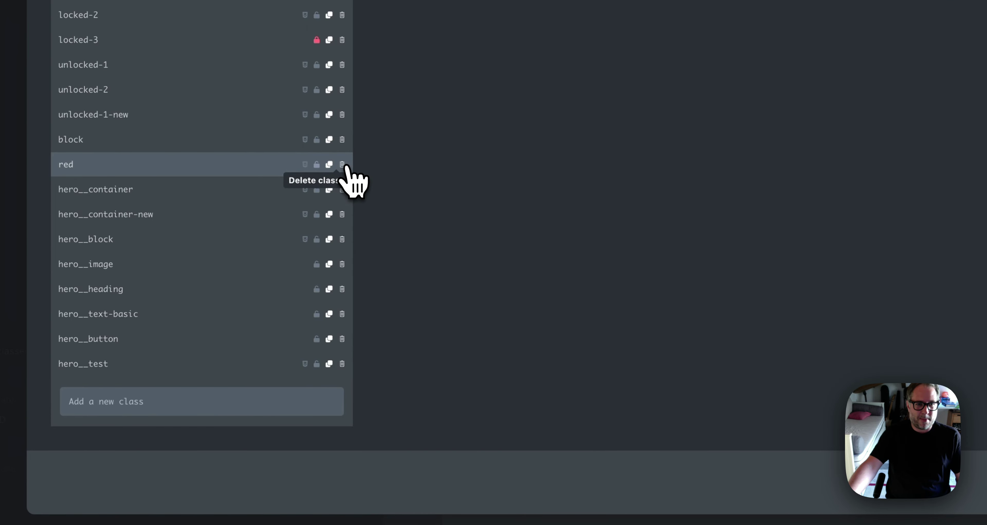
click(343, 165)
click(343, 153)
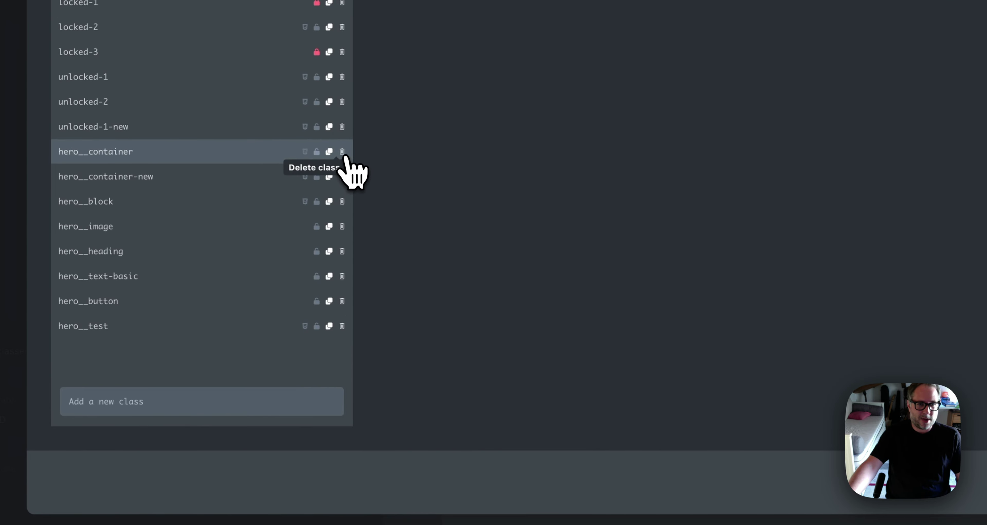
click(343, 153)
click(343, 153)
click(343, 153)
click(342, 153)
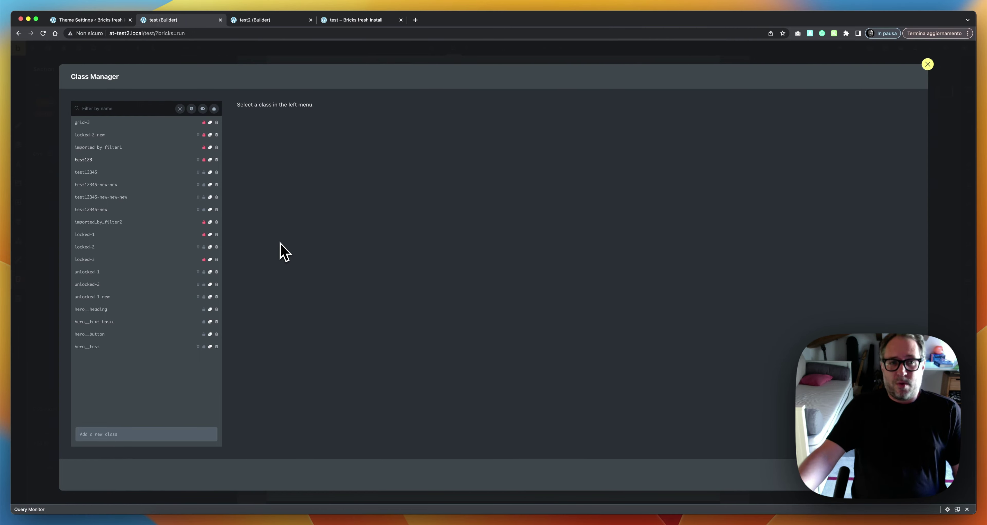
Step: Reload the test page's builder without saving to discard the class changes, and reopen the Class Manager
click(928, 64)
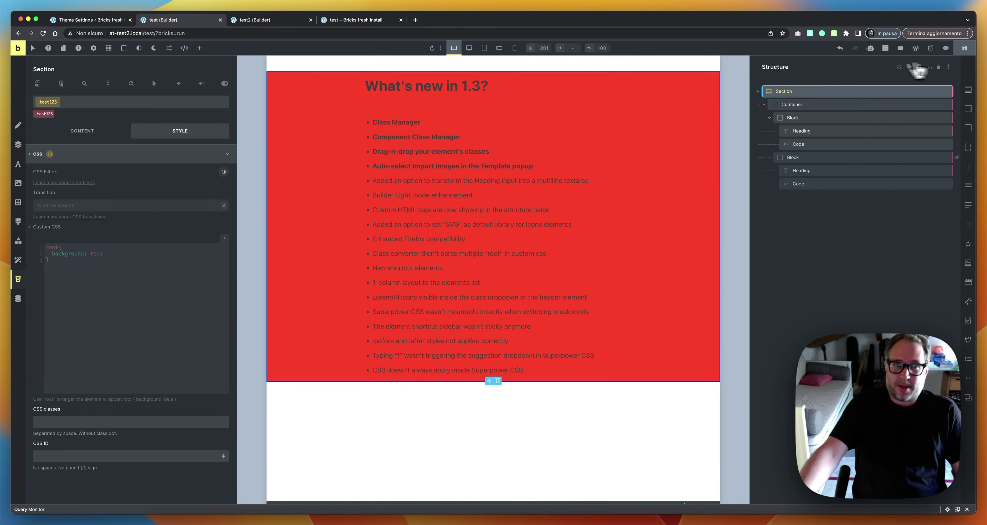
click(43, 33)
click(505, 188)
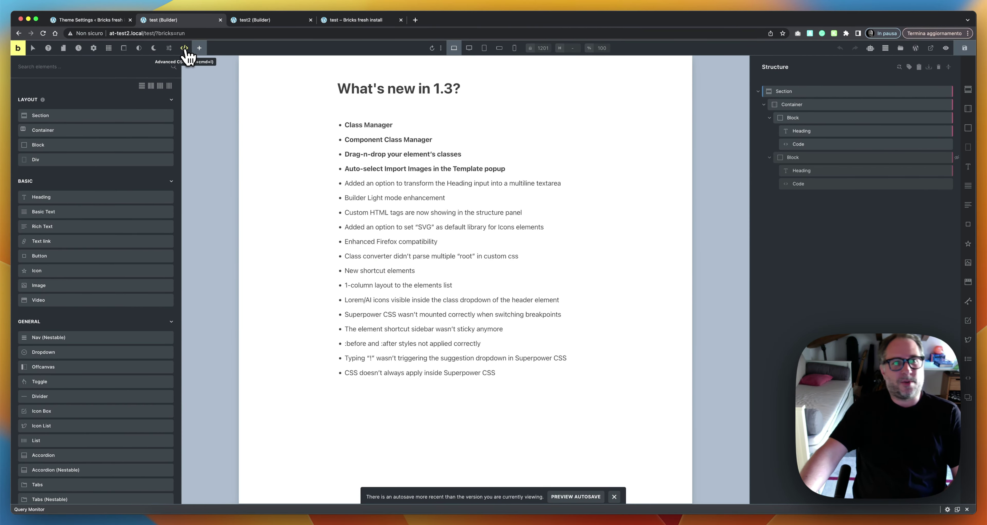
click(169, 49)
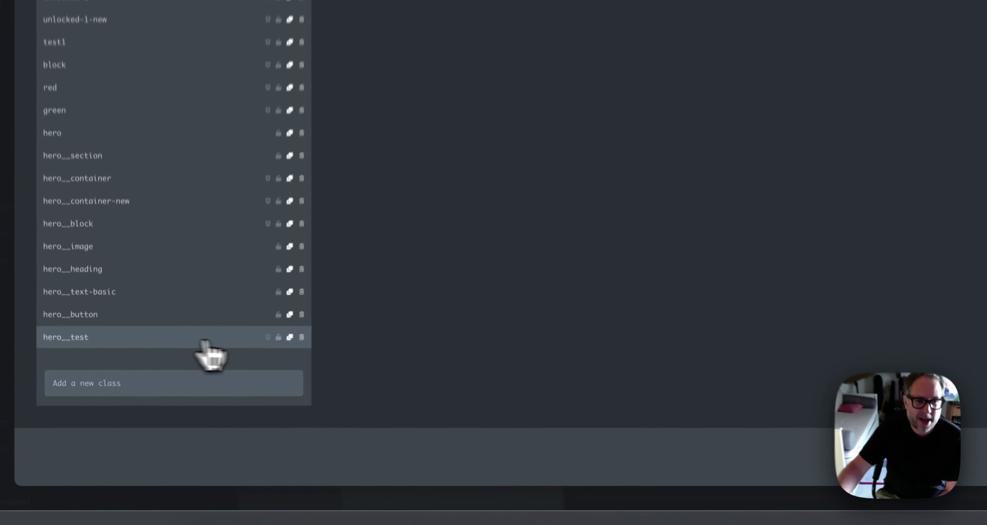
Step: Delete and restore hero__test, delete it again along with hero__text-basic and hero__button, and undo those deletions
click(317, 324)
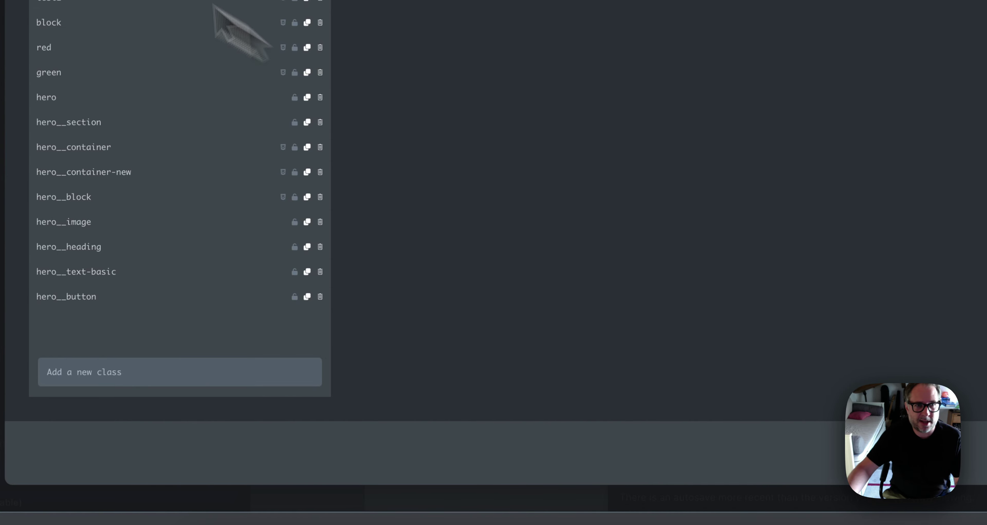
key(Escape)
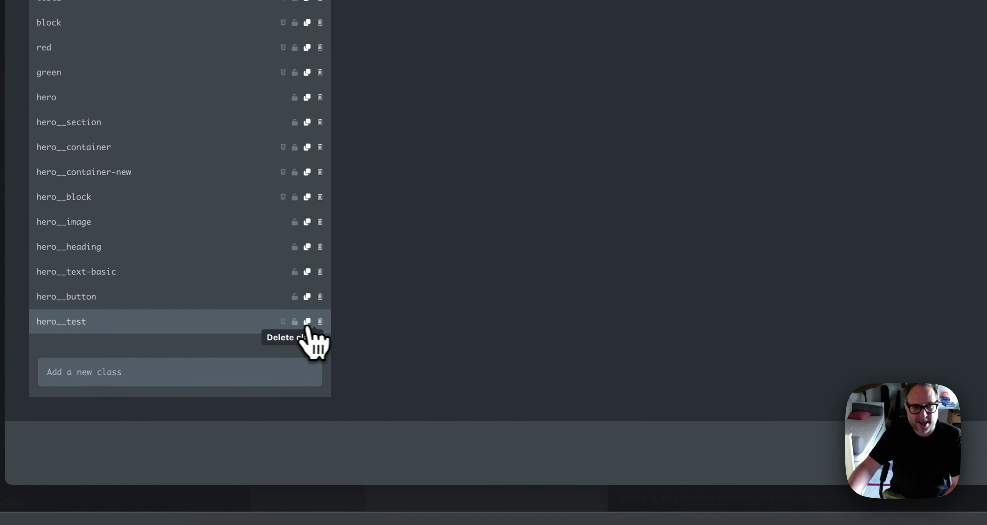
click(320, 322)
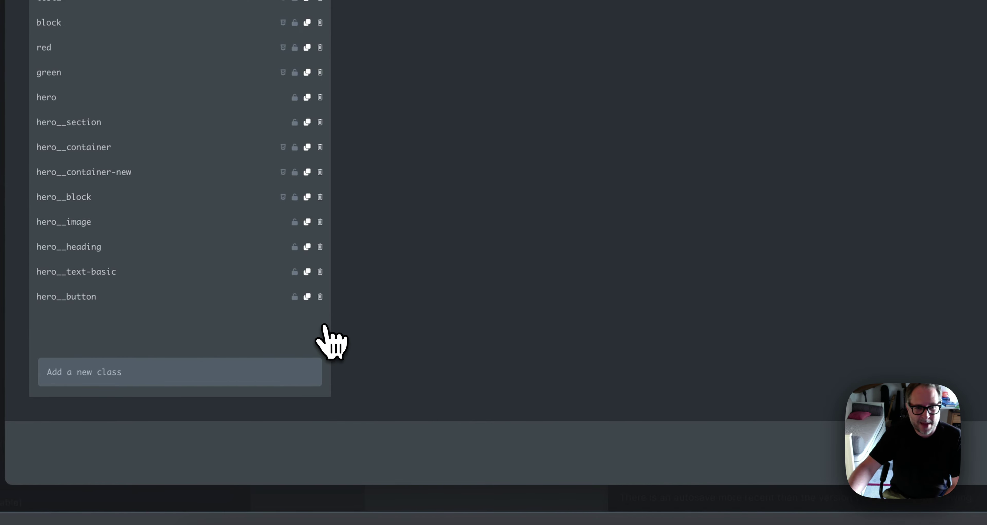
click(321, 278)
click(321, 273)
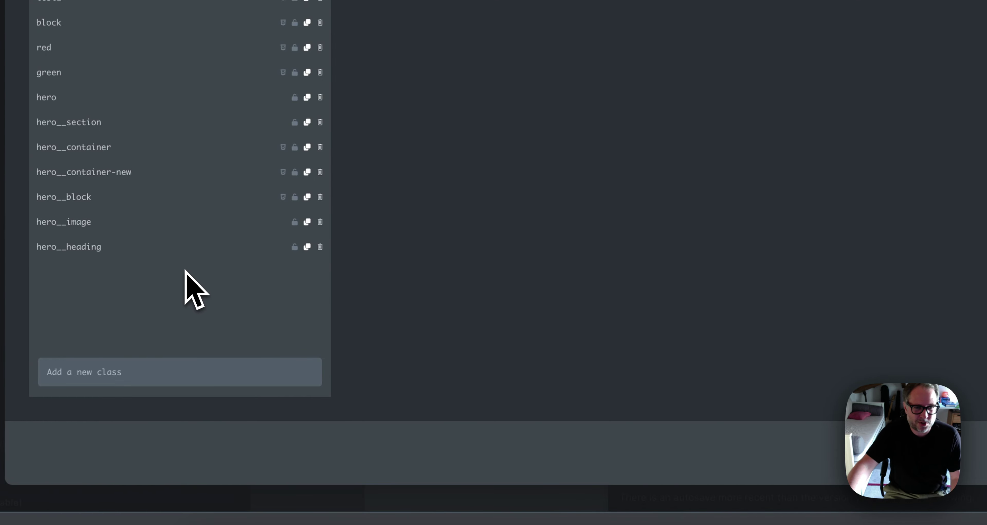
key(Escape)
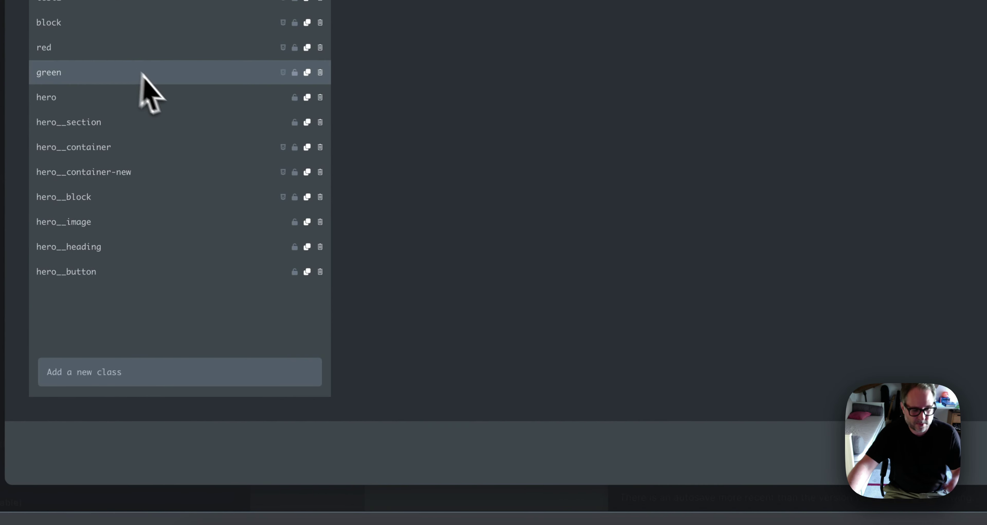
click(3, 115)
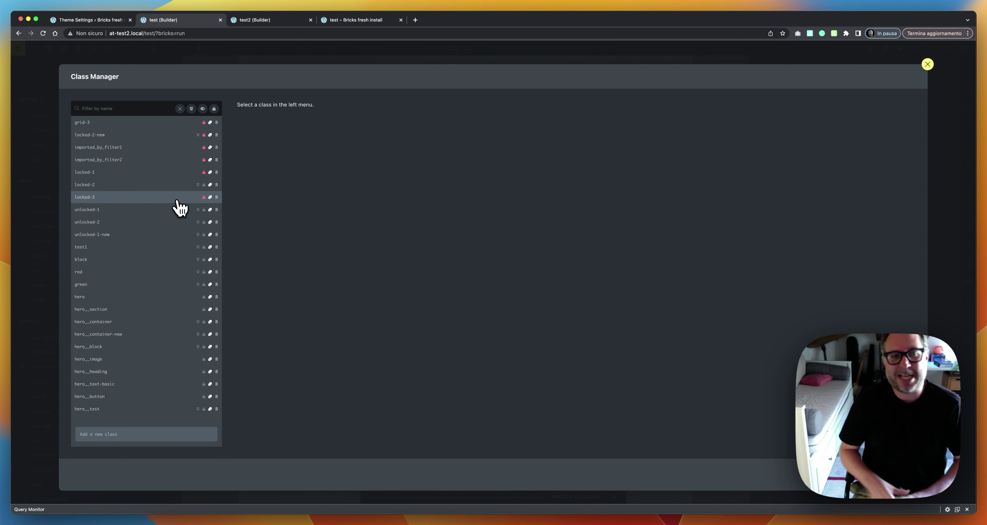
Step: View the CSS of the unlocked-1 class and close the Class Manager
click(166, 215)
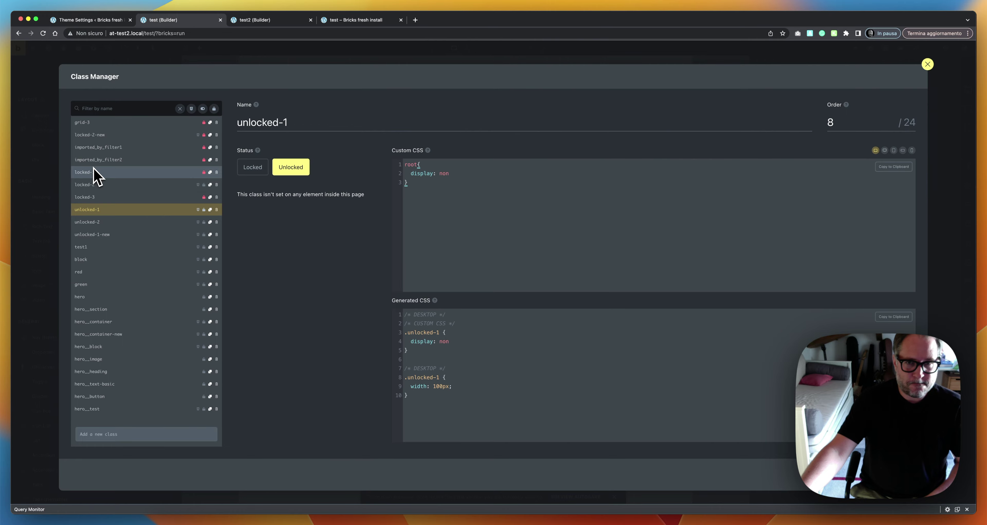
click(42, 180)
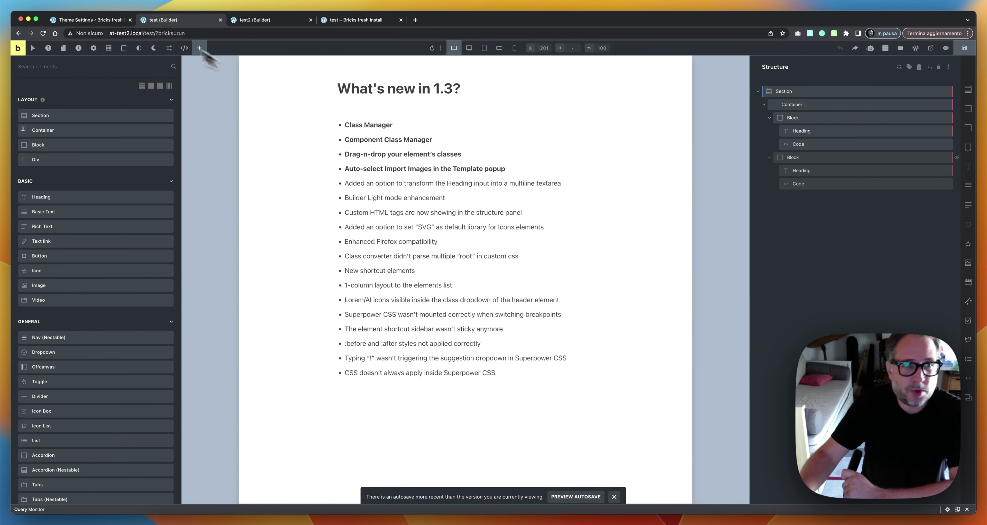
Step: In the theme settings, enable Component Class Manager (Experimental) for the structure panel's contextual menu and save
click(110, 23)
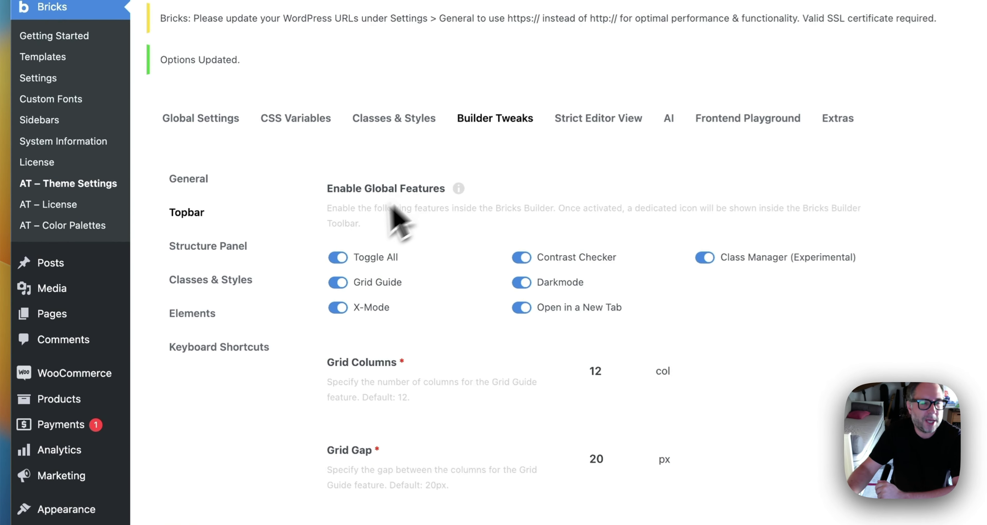
click(246, 253)
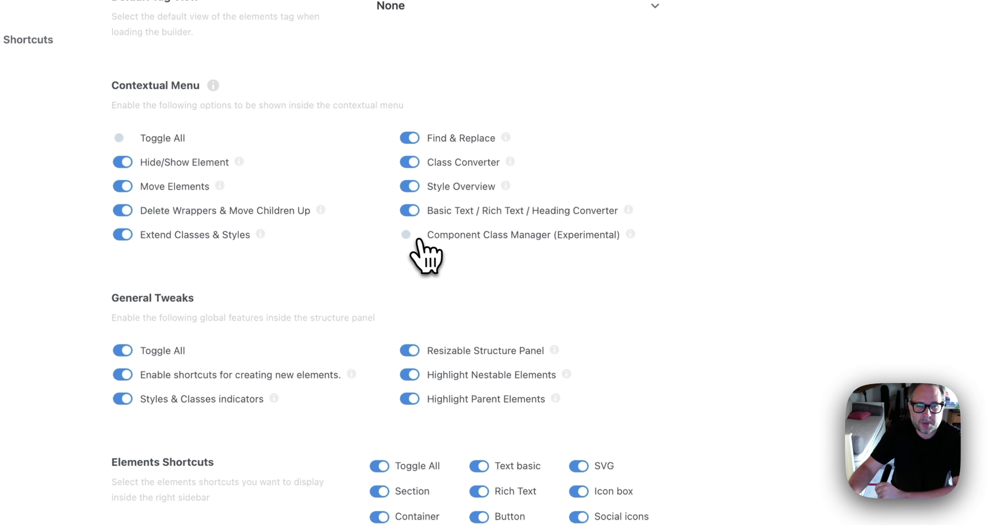
click(409, 232)
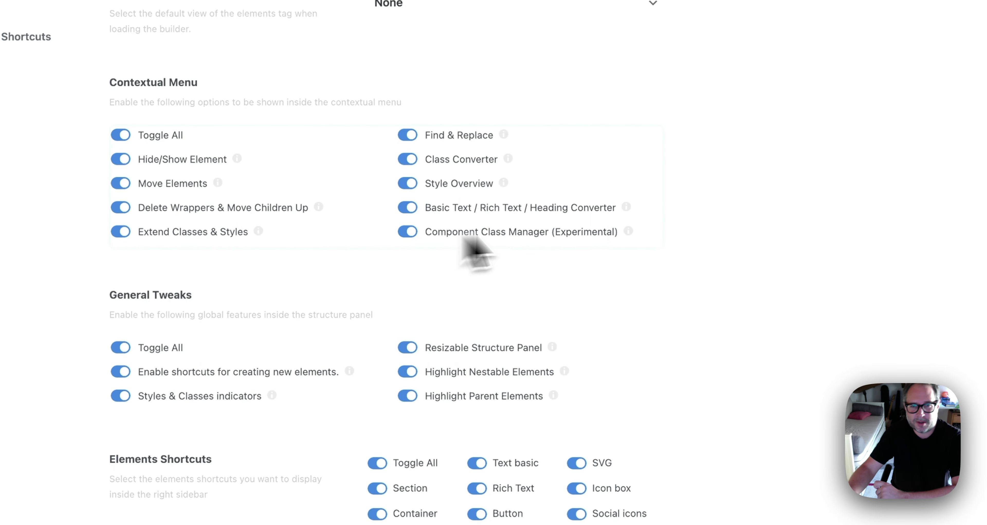
scroll(677, 164, down, 10)
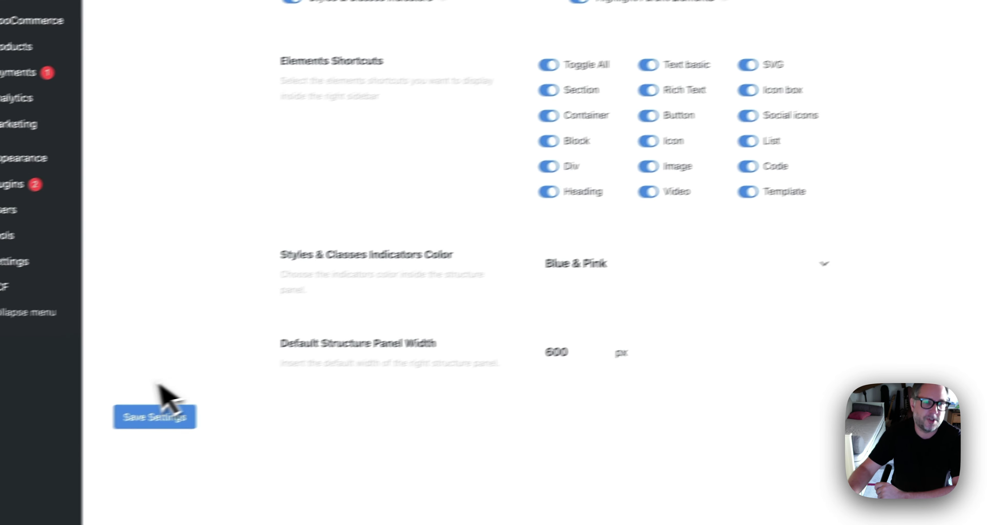
click(184, 412)
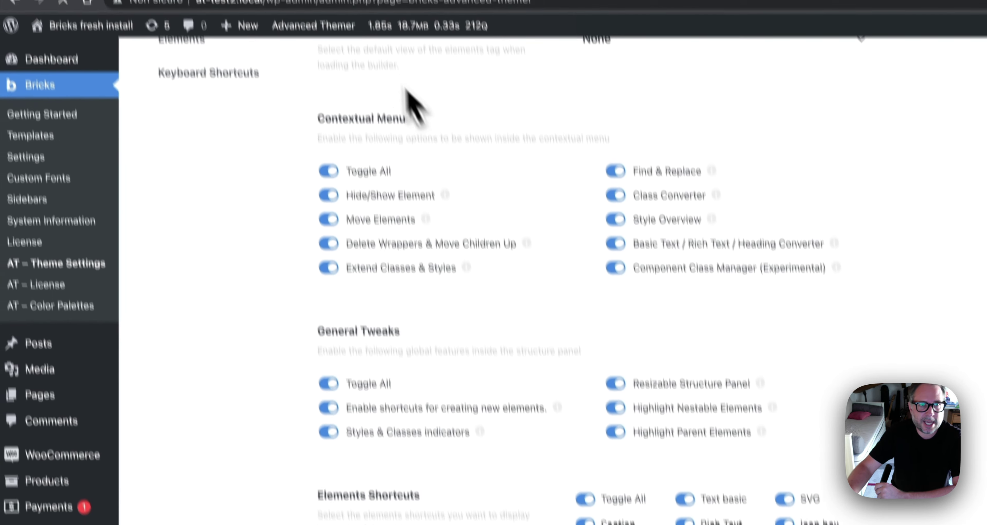
Step: Reload the test builder page, discarding unsaved changes, and reload the test2 builder page
click(346, 42)
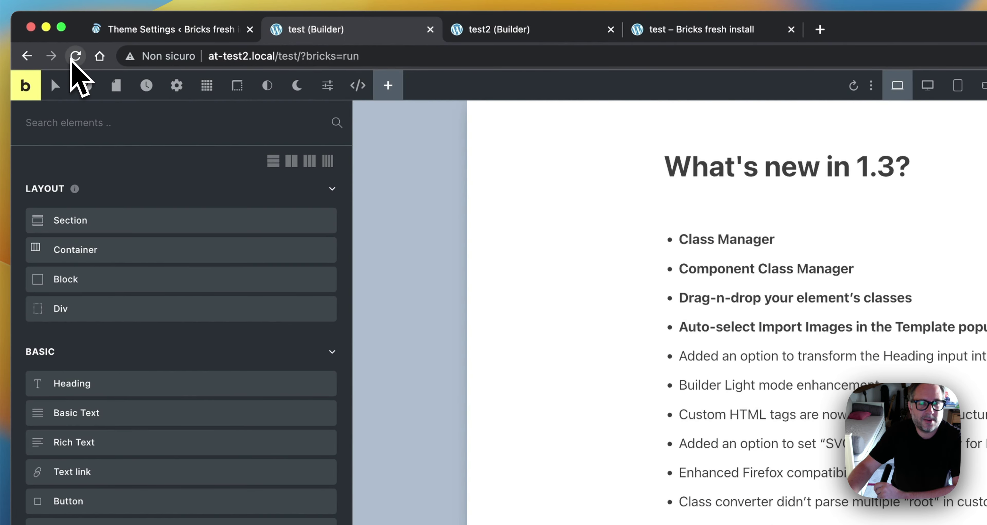
click(76, 56)
click(979, 358)
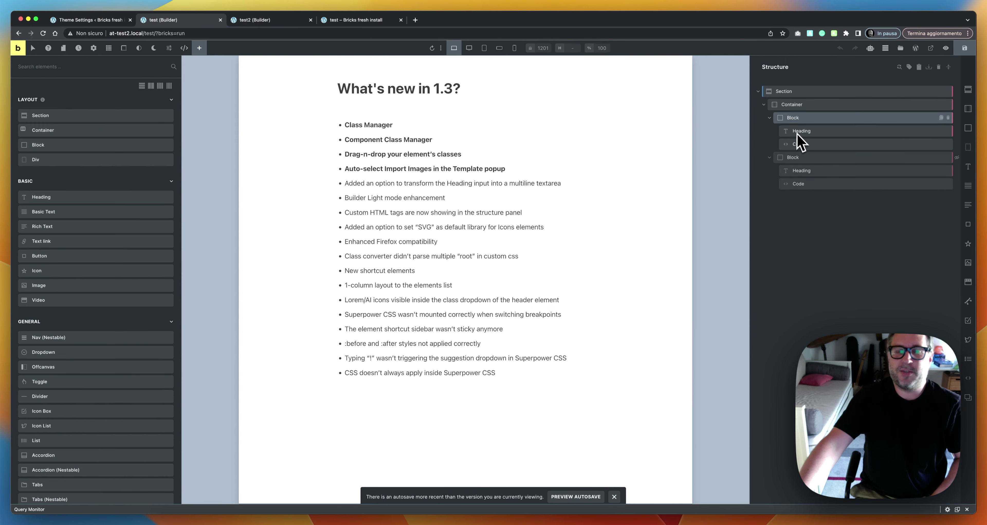
click(286, 21)
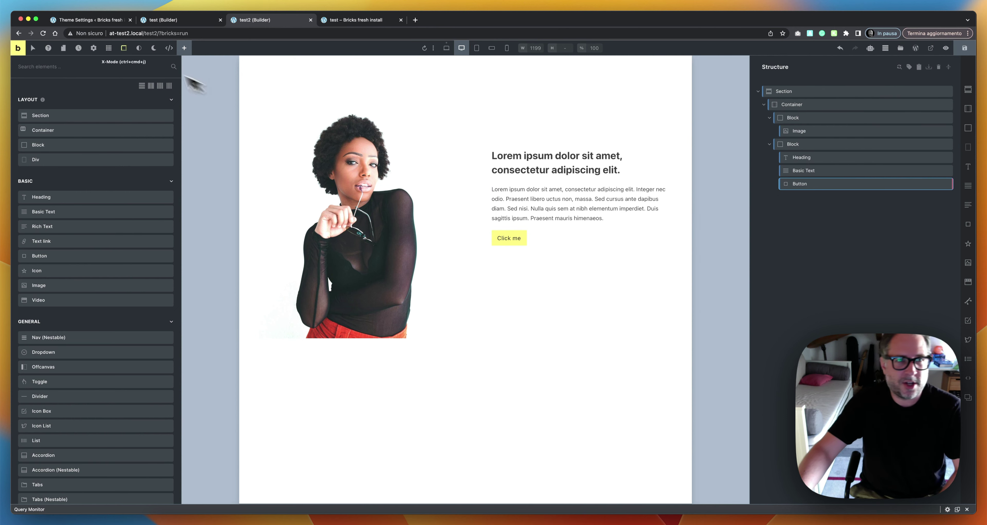
click(42, 33)
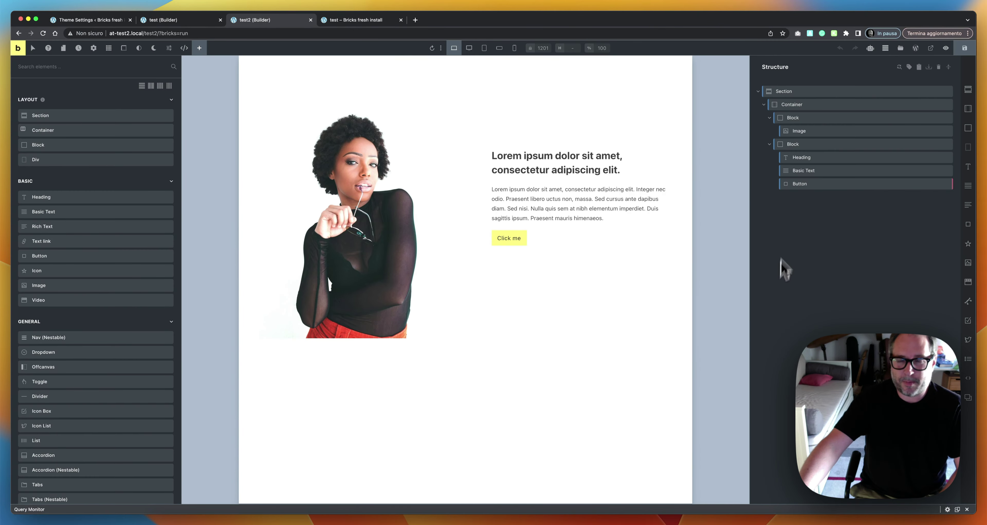
Step: Inspect the classes assigned to the Section, Container and first Block, ending with the Section selected
click(797, 92)
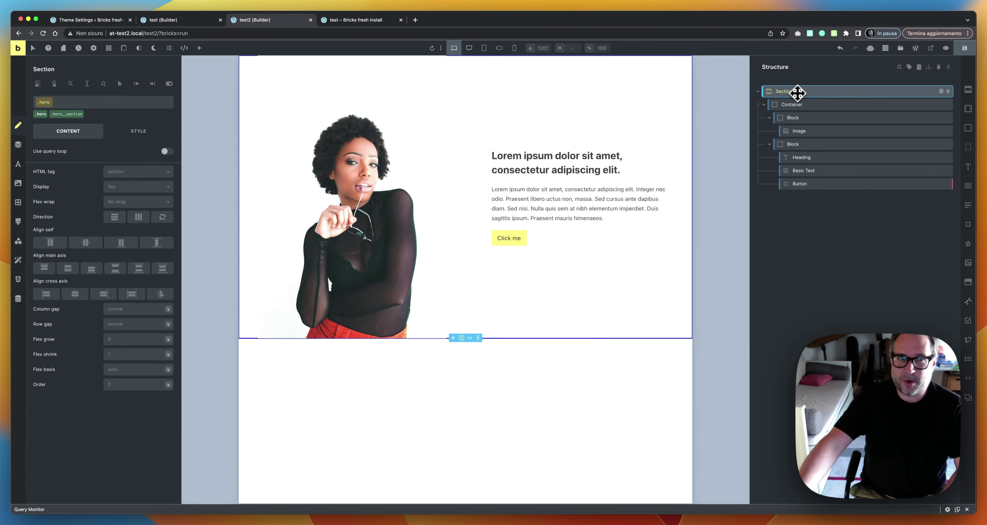
click(802, 105)
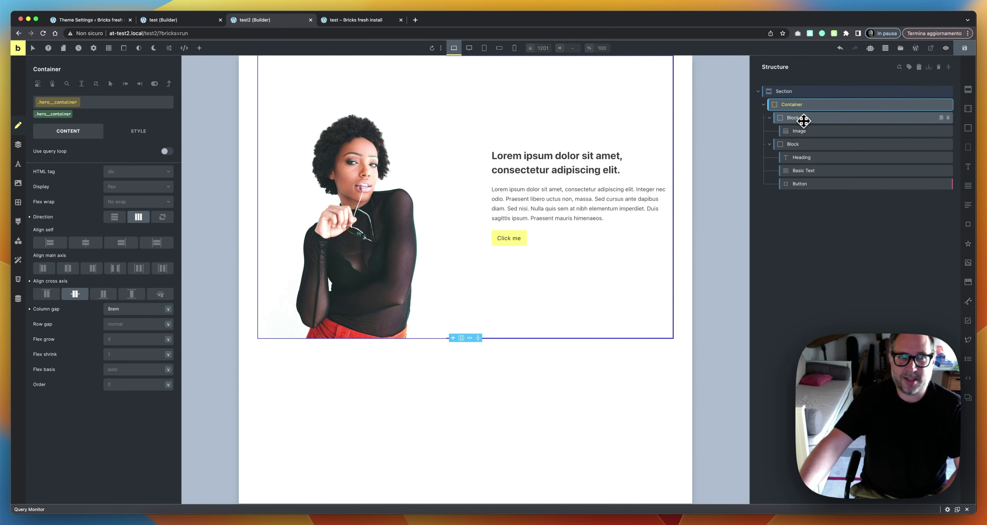
click(803, 119)
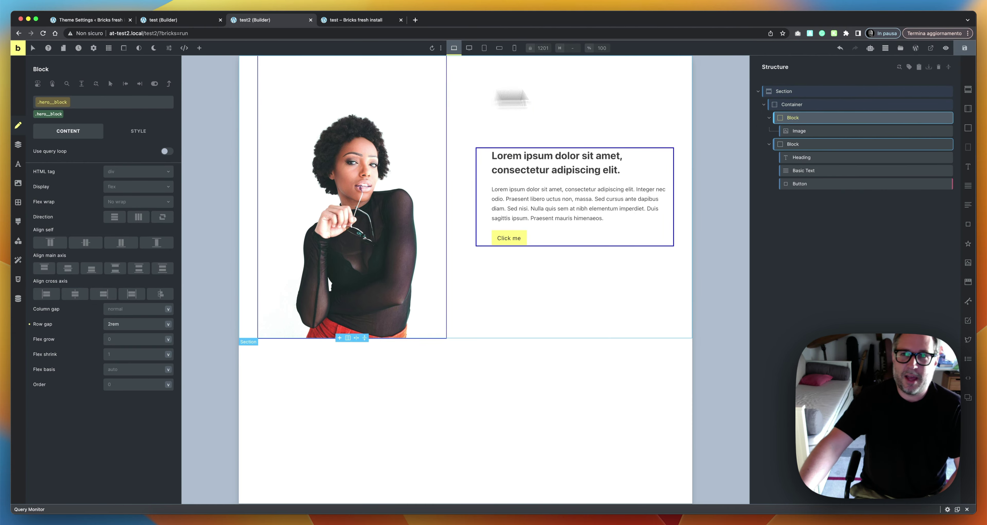
click(805, 93)
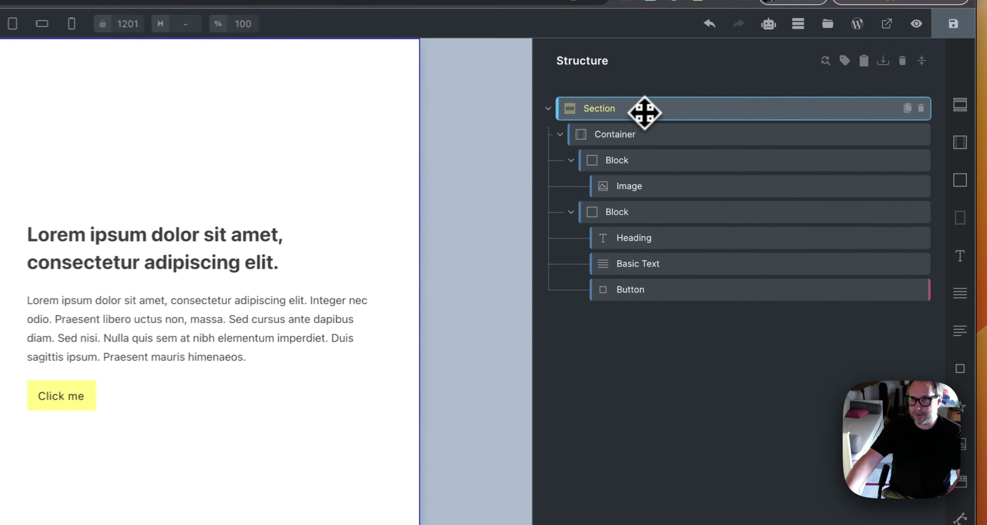
Step: View the class list in the Section's Component Class Manager and close it
right_click(642, 112)
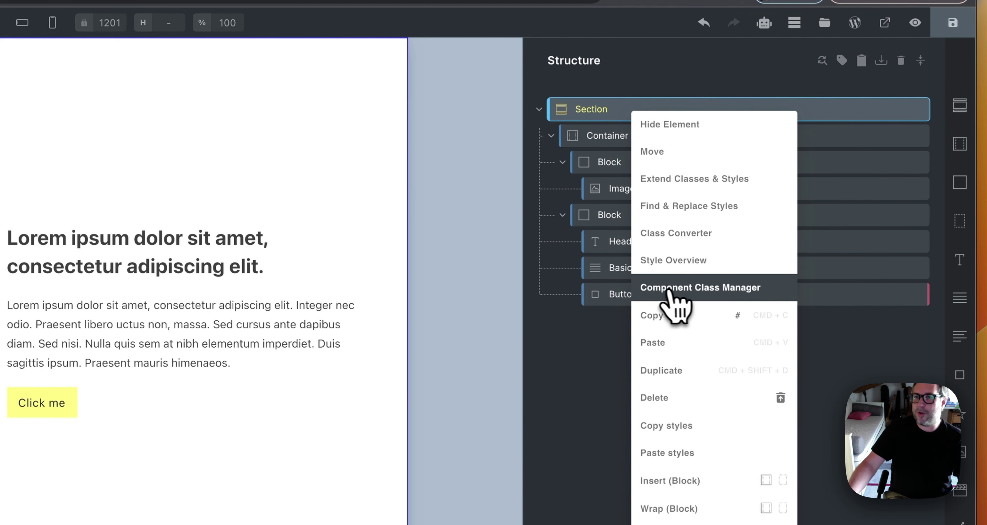
click(715, 289)
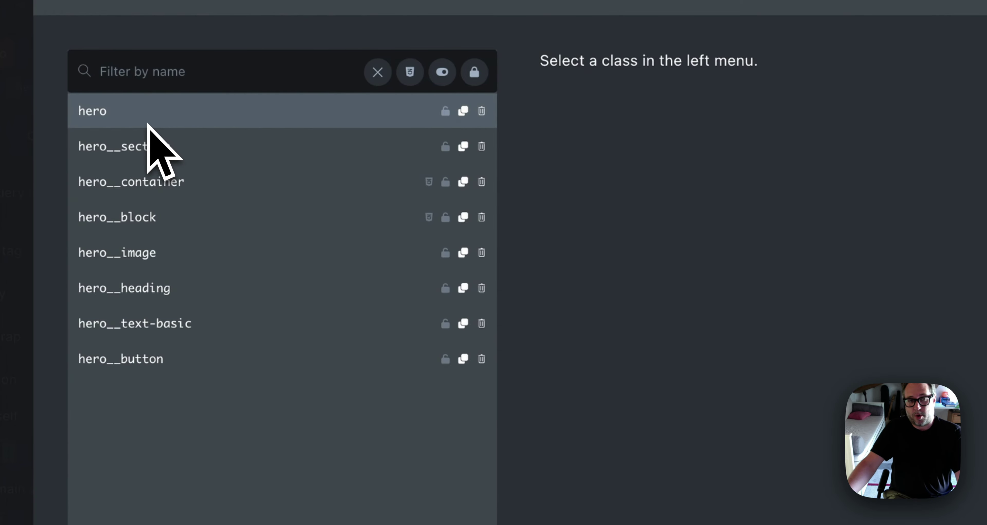
click(29, 143)
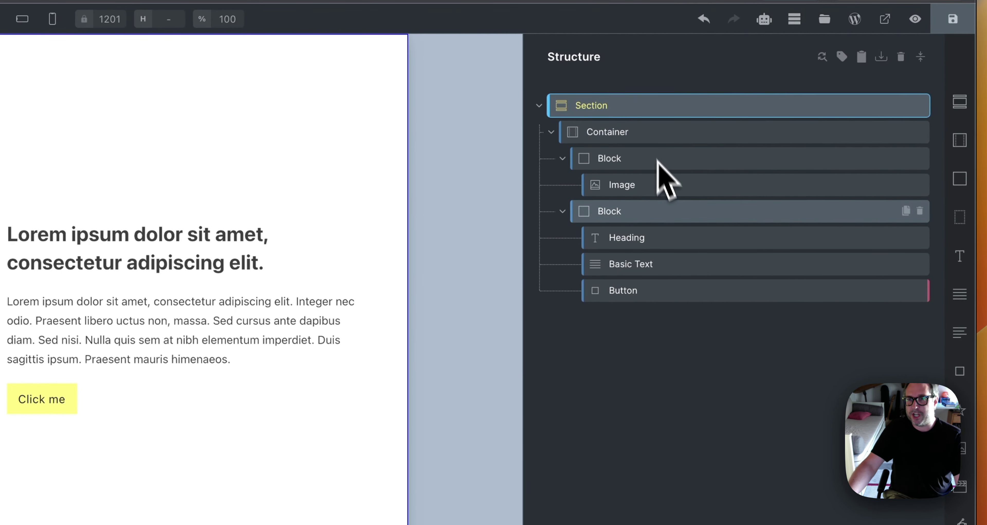
Step: Reopen the Component Class Manager for the Section and view the hero__container class
right_click(679, 108)
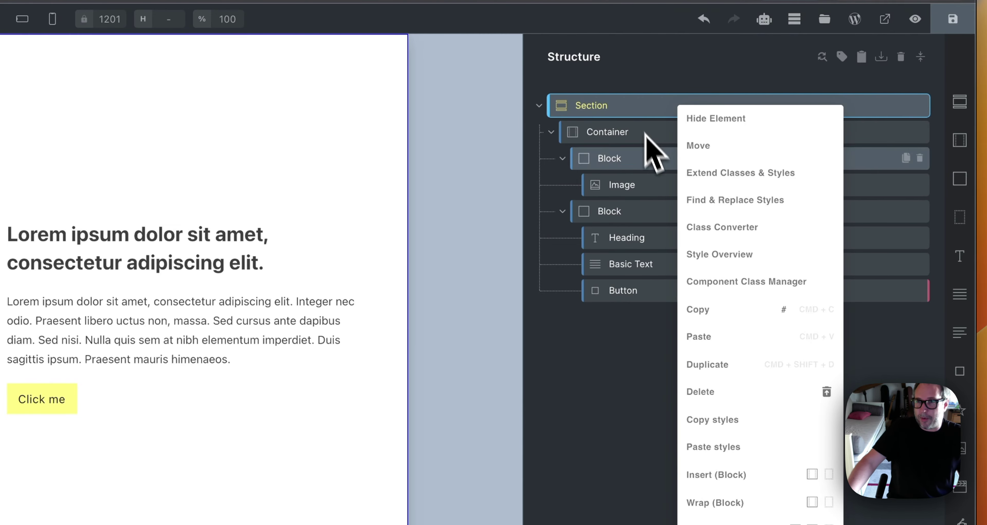
click(709, 286)
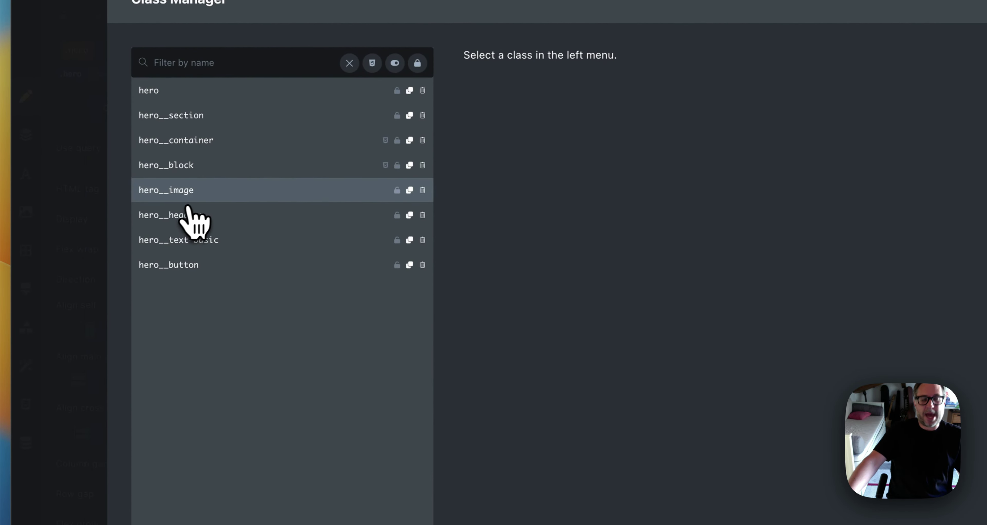
click(228, 161)
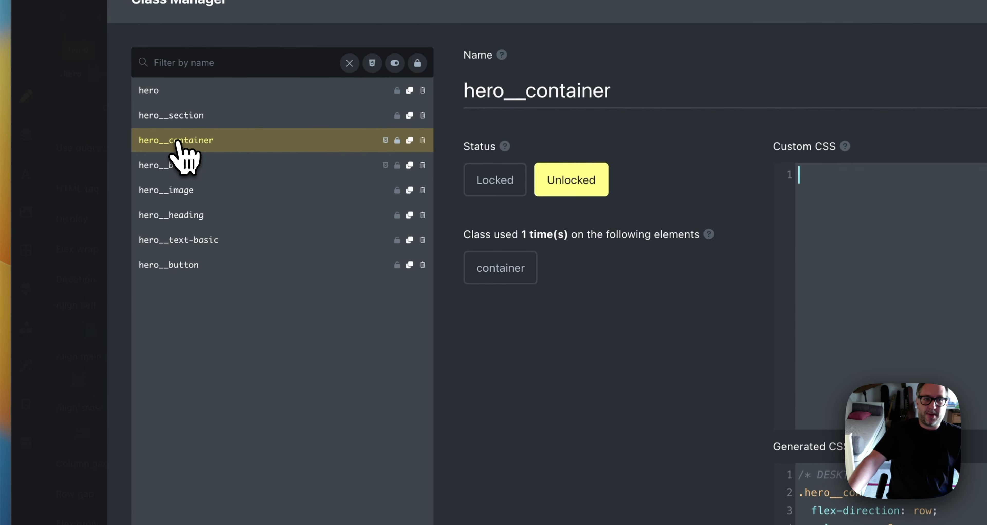
drag(178, 142, 201, 132)
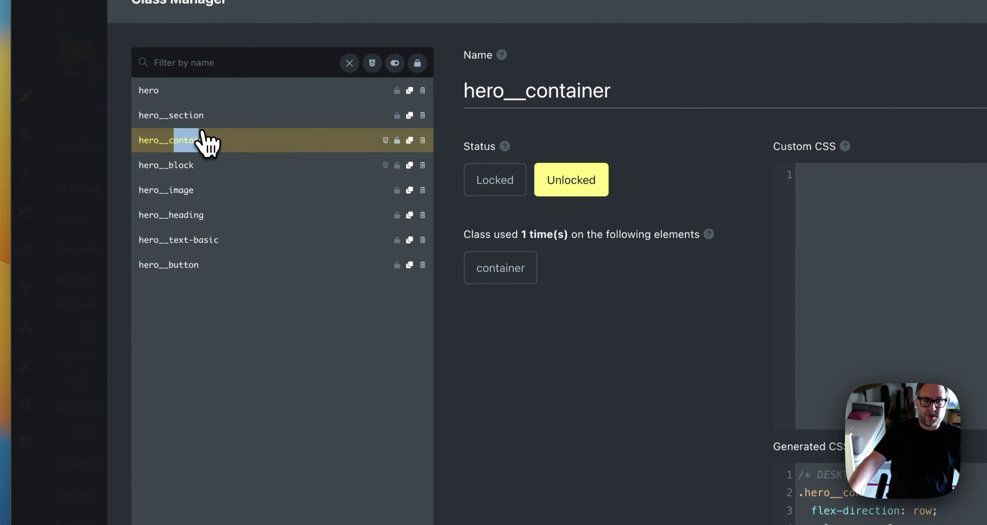
click(200, 141)
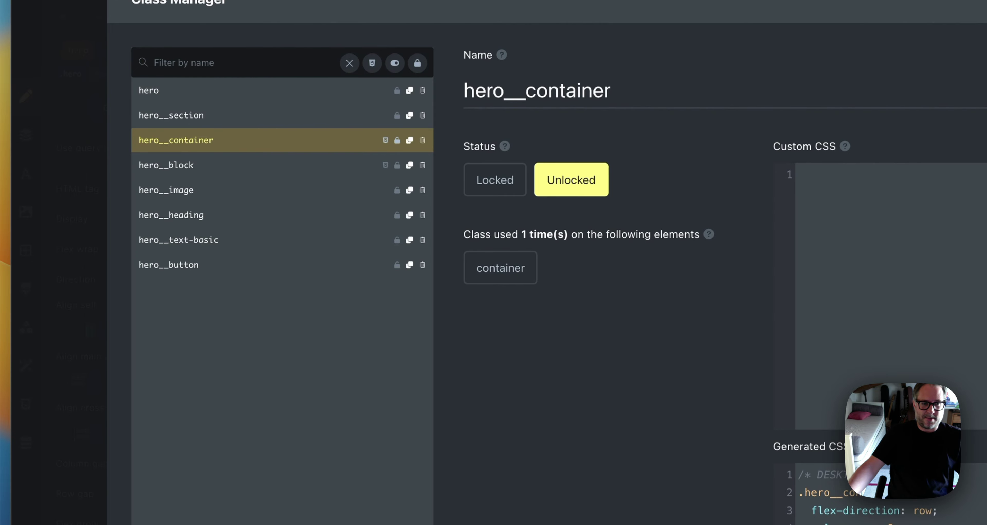
Step: Add a new class named hero__test123 and close the Class Manager
click(340, 449)
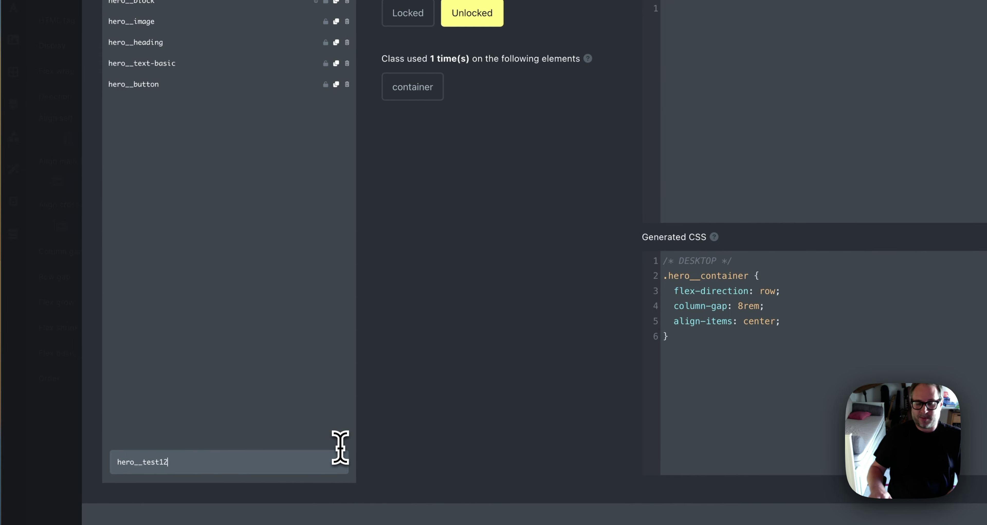
key(Return)
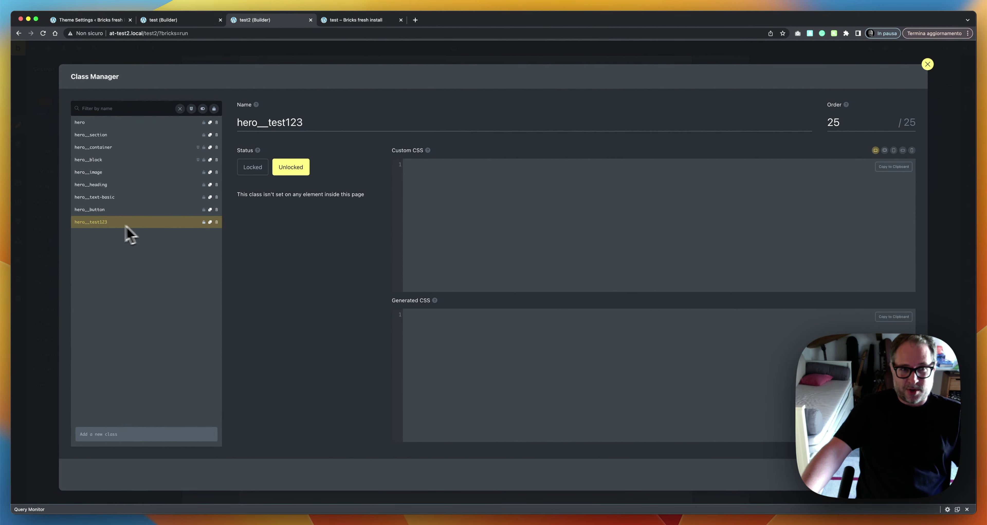
click(42, 227)
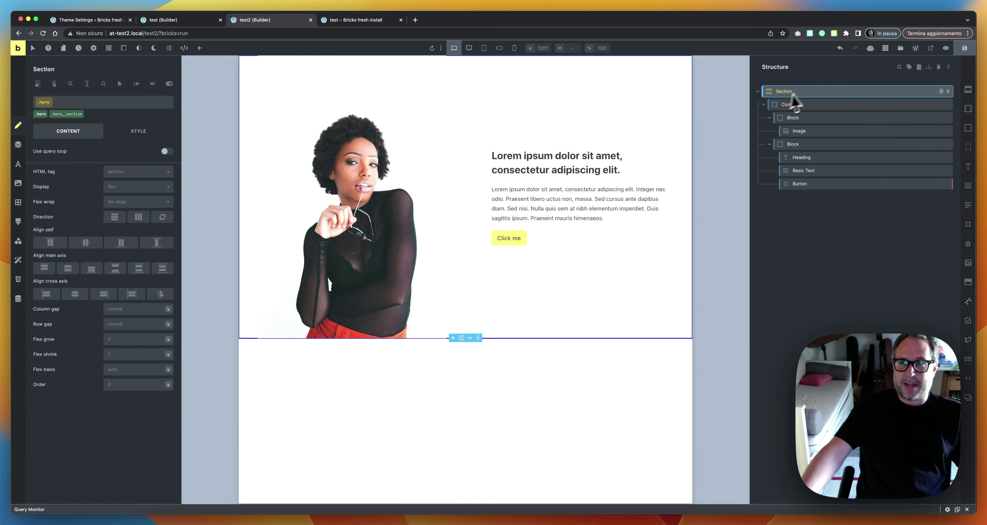
Step: Clone the hero__image and hero__heading classes in the Section's Component Class Manager, and close it
mouse_move(92, 103)
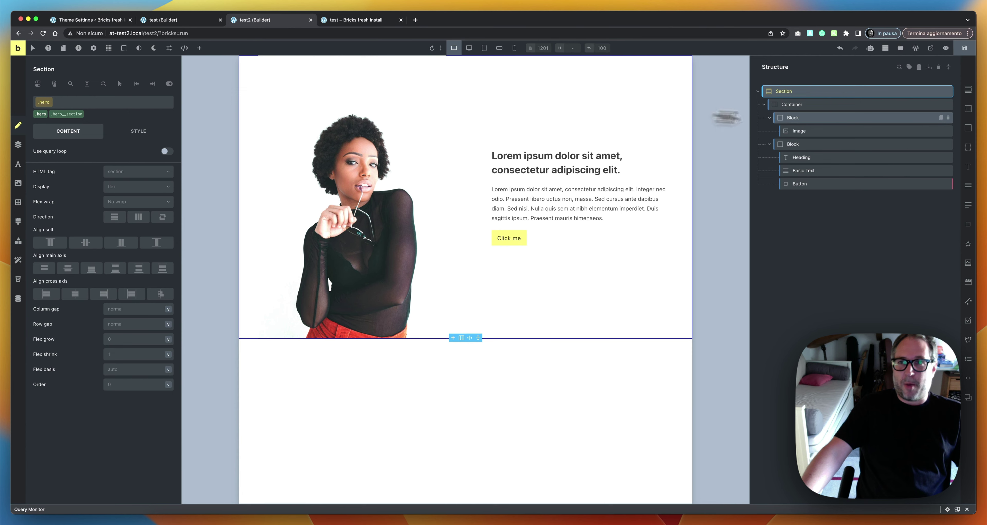
right_click(819, 93)
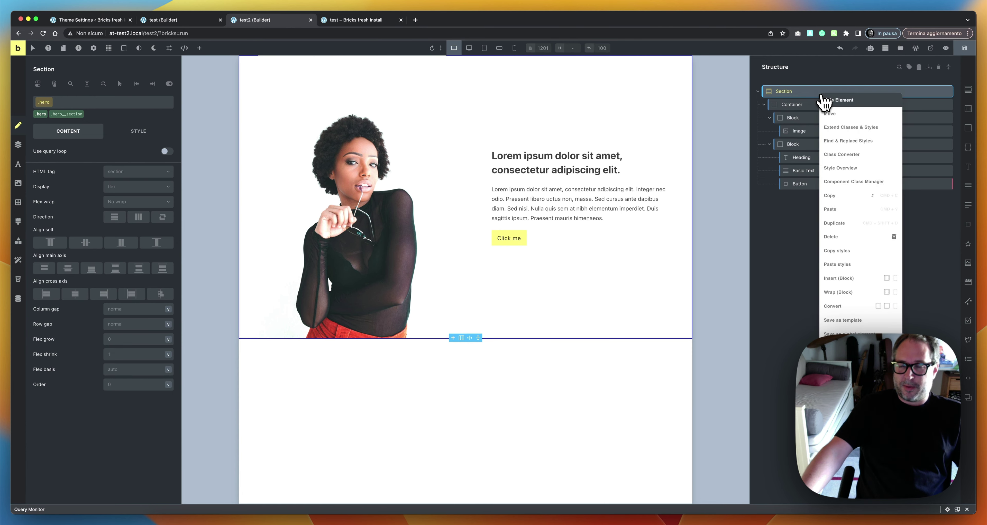
click(845, 187)
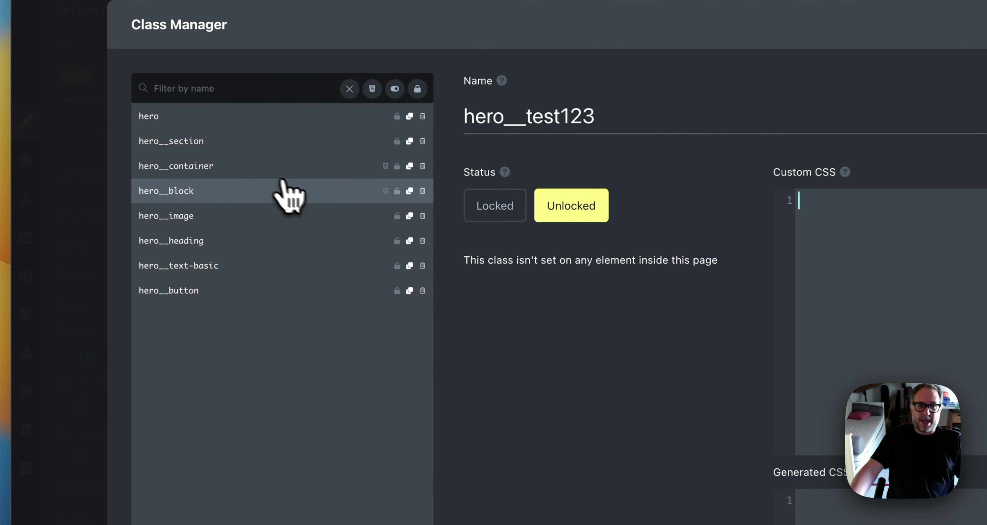
click(410, 216)
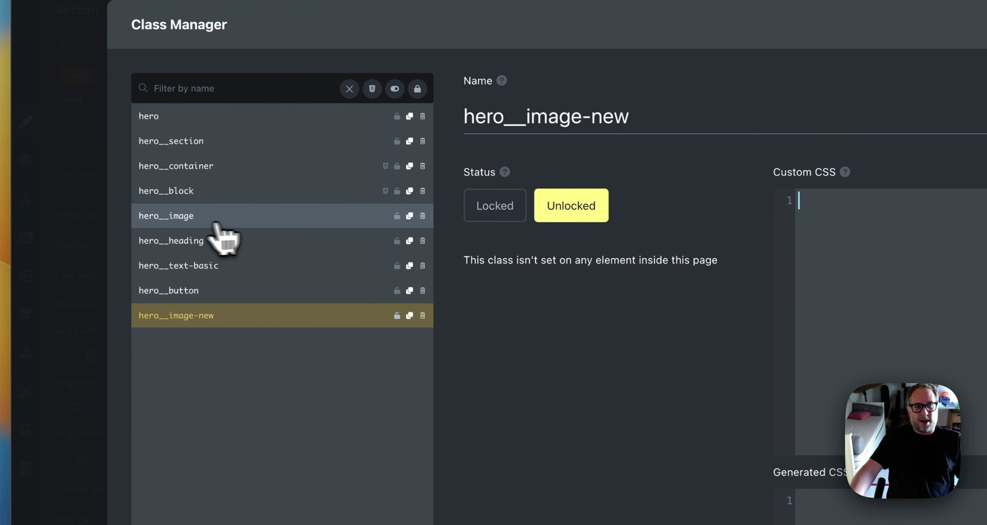
click(410, 241)
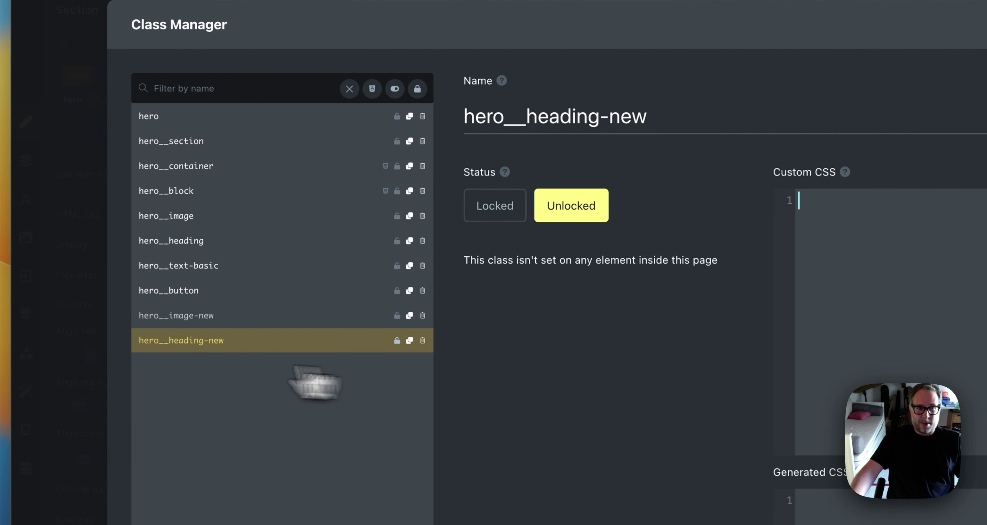
click(73, 352)
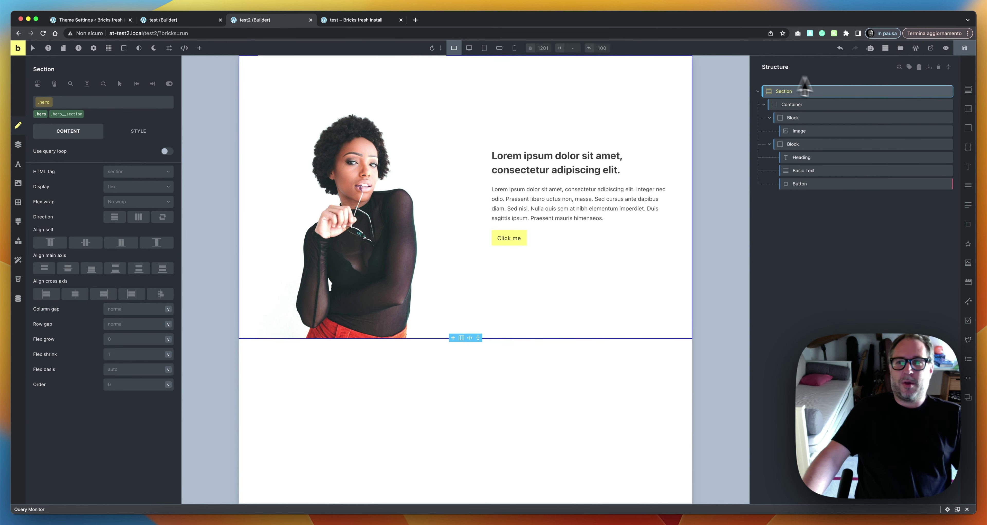
Step: Filter the classes in the Section's Component Class Manager by "tes", clear the filter and close the manager
right_click(824, 93)
click(849, 178)
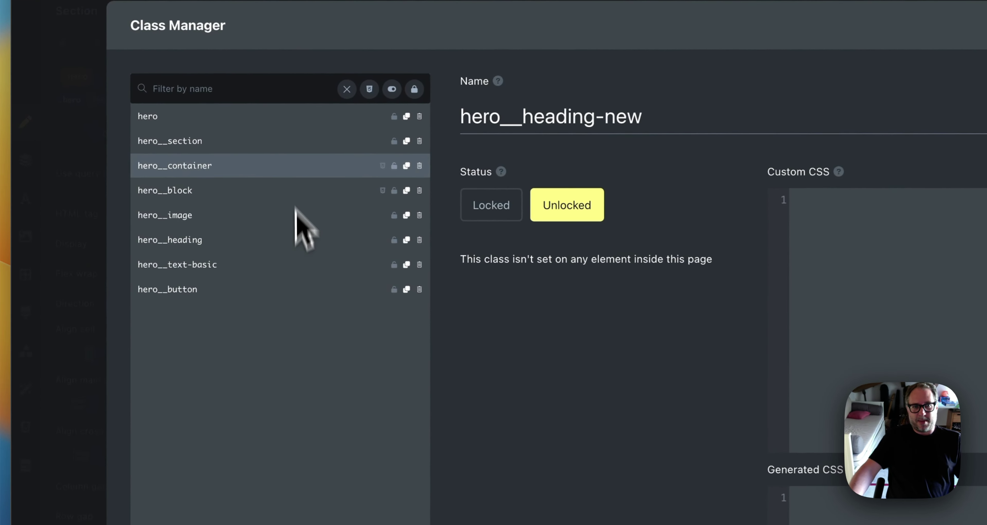
click(302, 98)
text(tes)
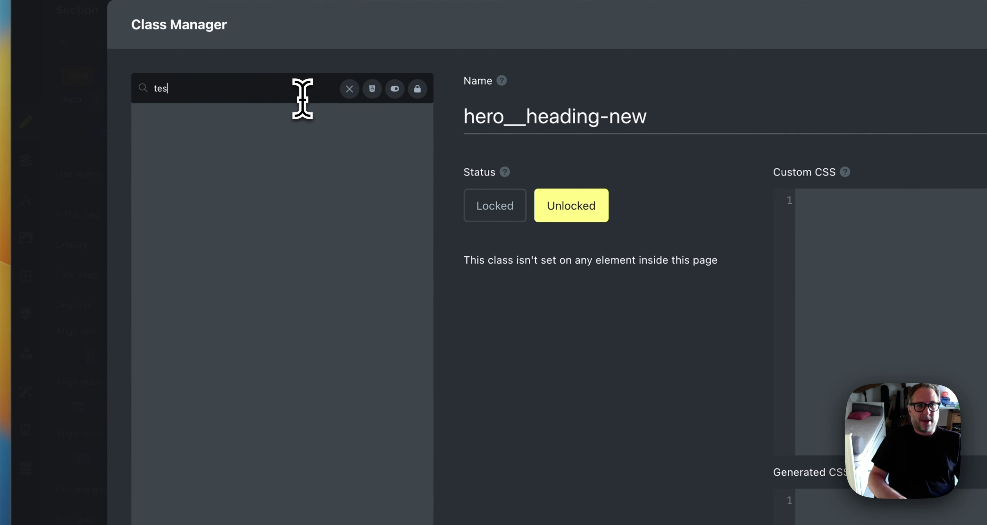
key(BackSpace)
key(BackSpace)
key(BackSpace)
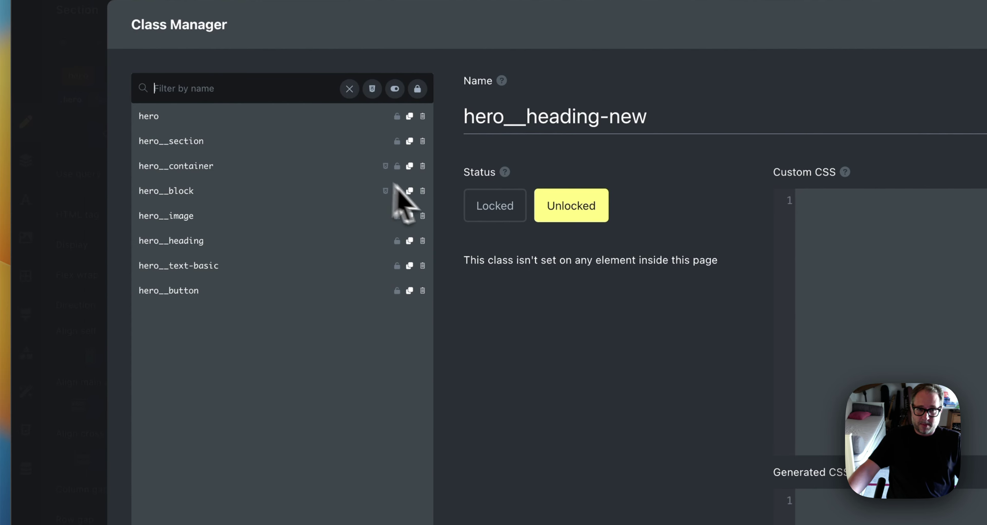
click(107, 171)
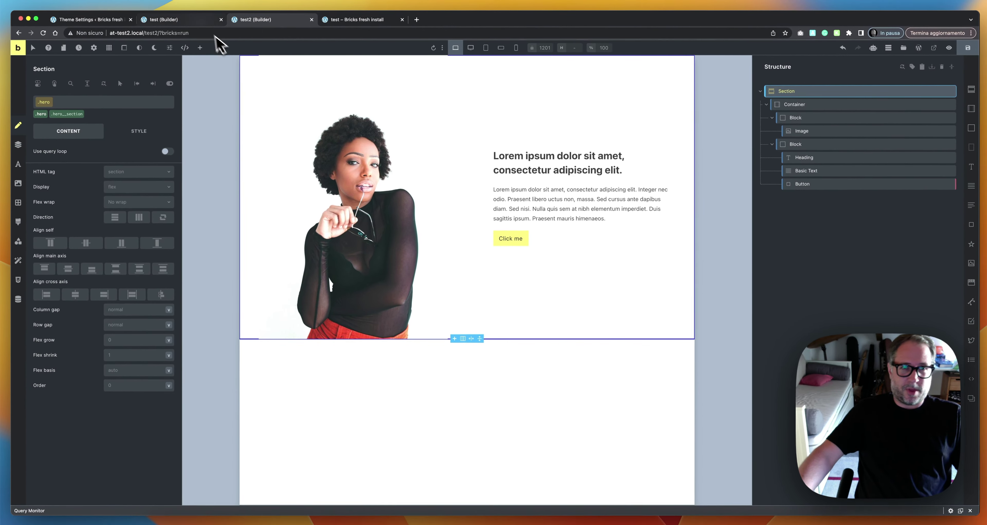
Step: In the theme settings' builder tweaks for classes and styles, enable Drag-and-drop Classes and save
click(201, 24)
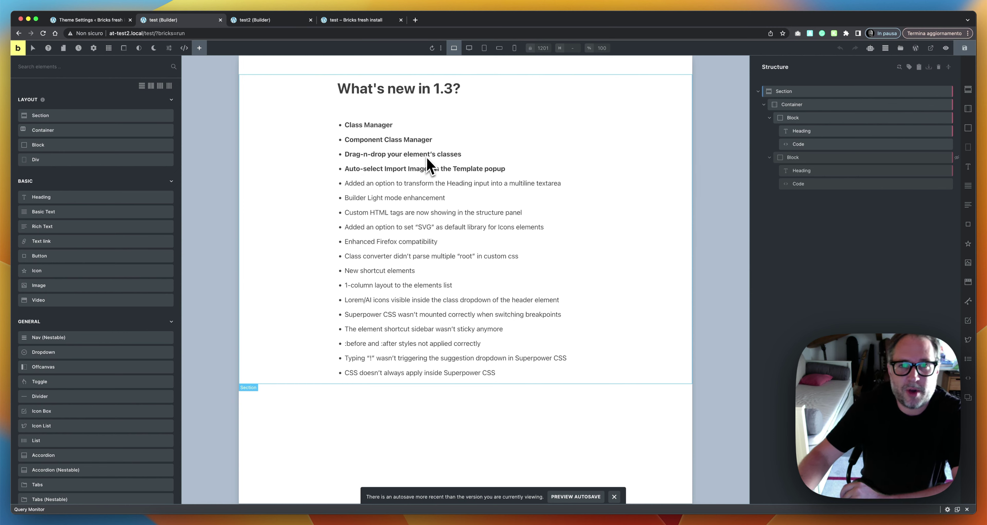
click(115, 20)
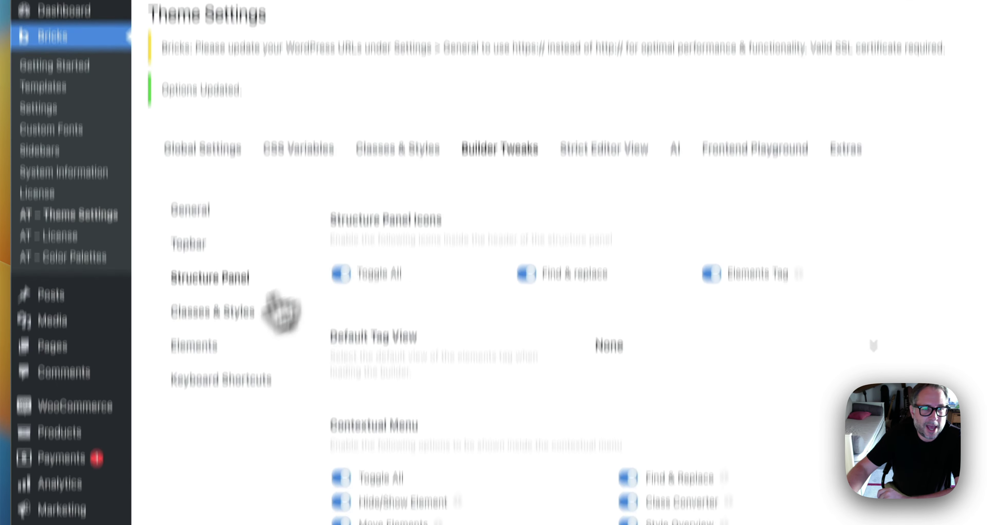
click(214, 418)
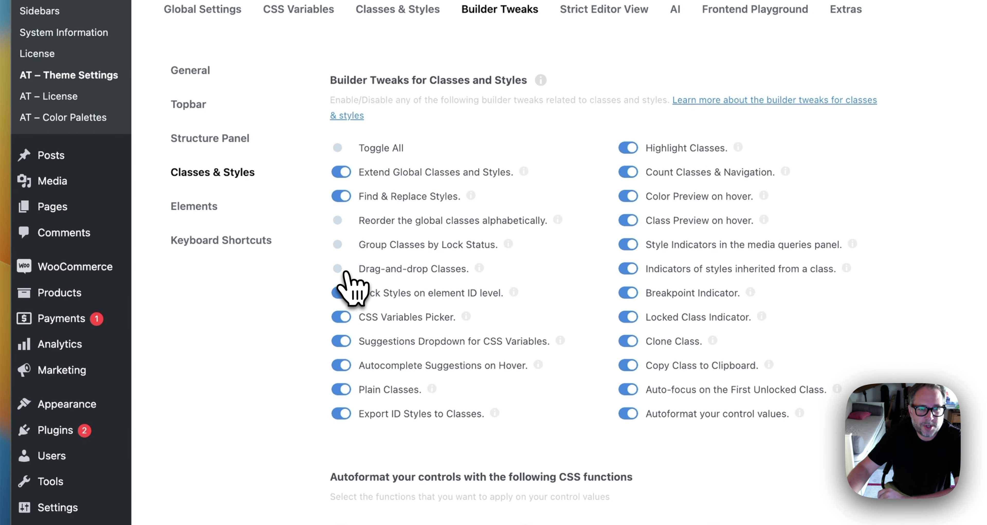
click(339, 268)
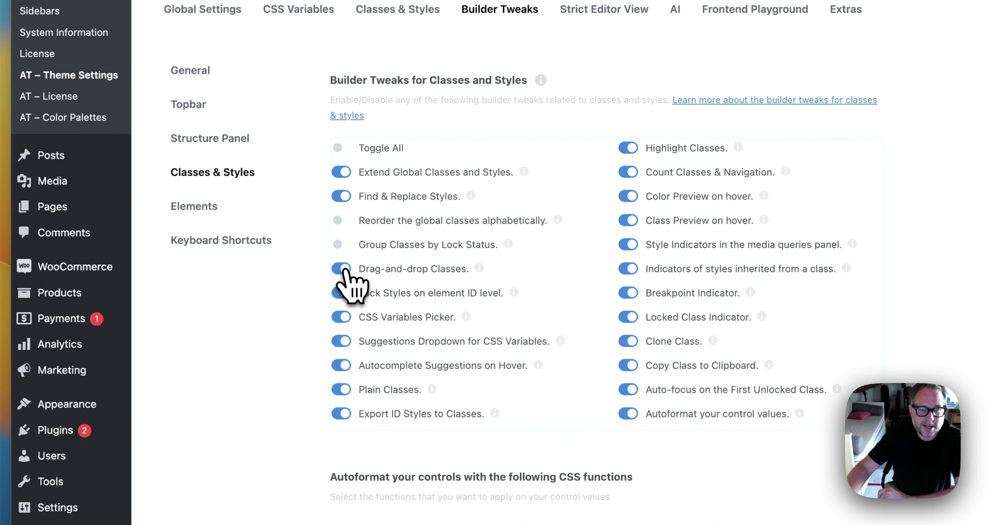
scroll(234, 460, down, 5)
click(204, 494)
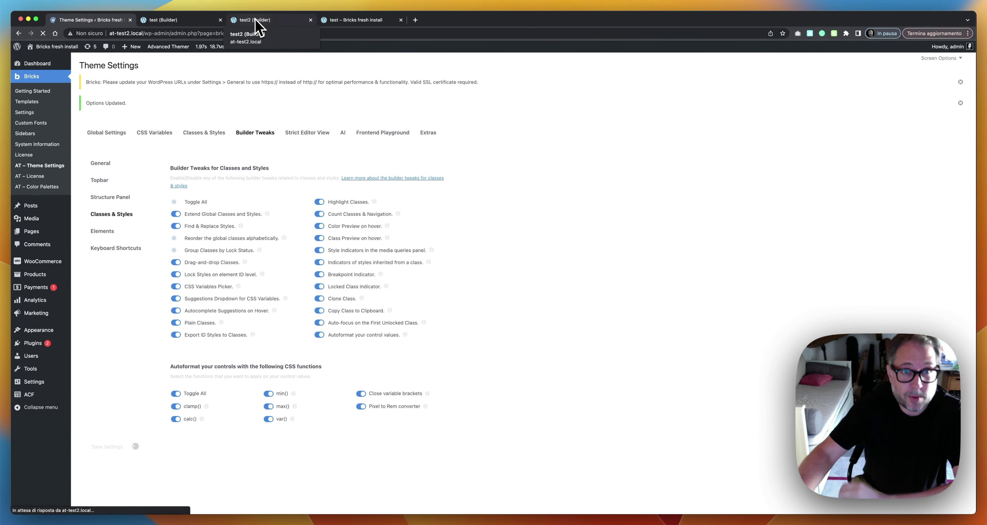
Step: Reload the test2 builder page, discarding the unsaved changes
click(255, 20)
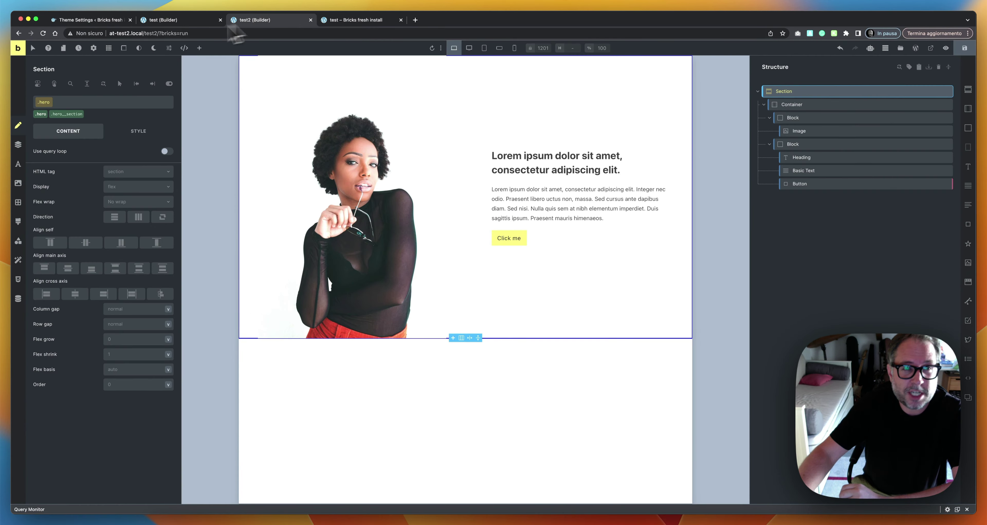
click(43, 33)
click(522, 192)
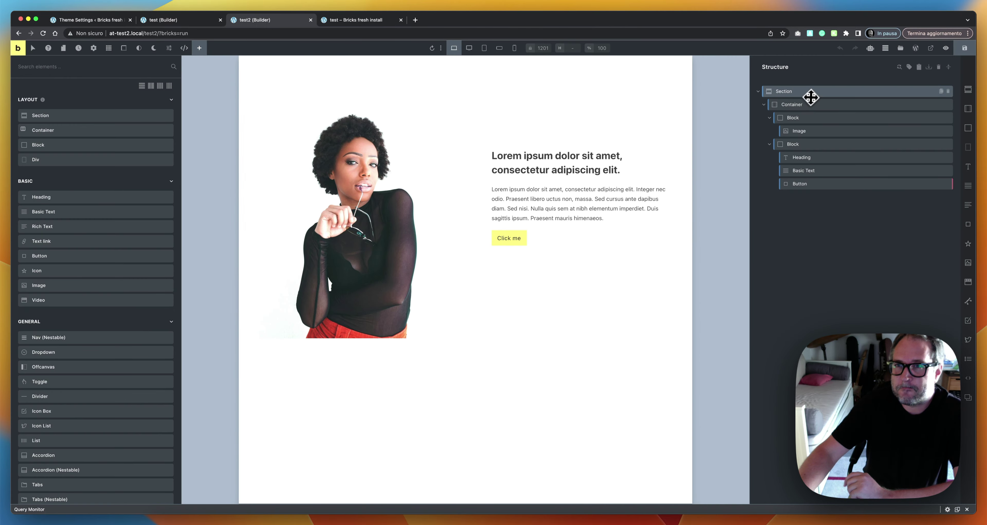
Step: Create a class named red1 in the Section's Component Class Manager
right_click(809, 92)
click(823, 182)
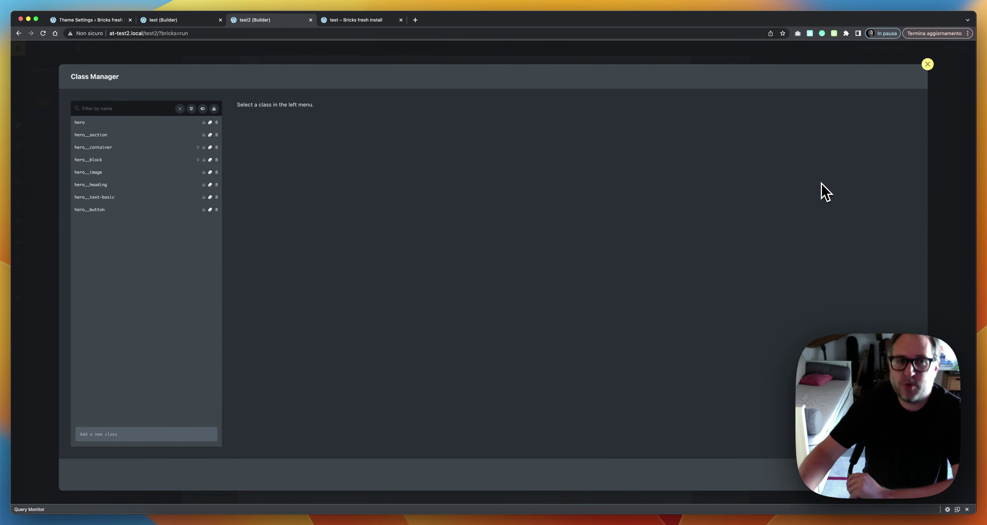
click(124, 437)
text(red1)
key(Return)
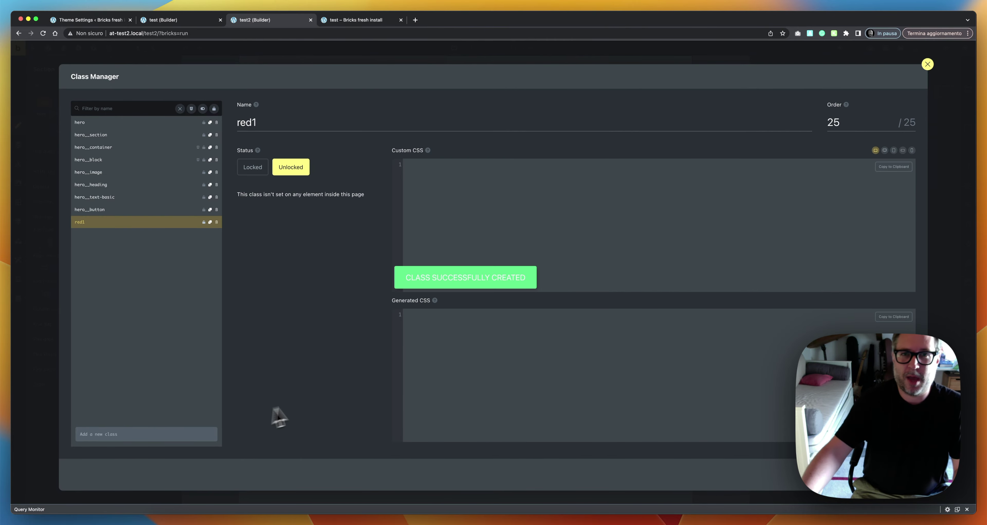
Step: Give the red1 class the custom CSS rule root{ background:red; }
text(t{   )
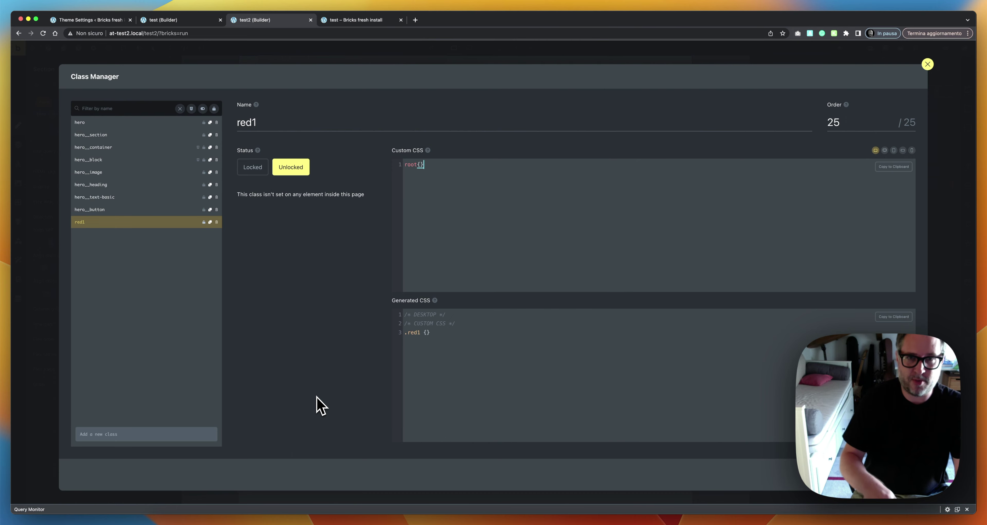
text(backgrou)
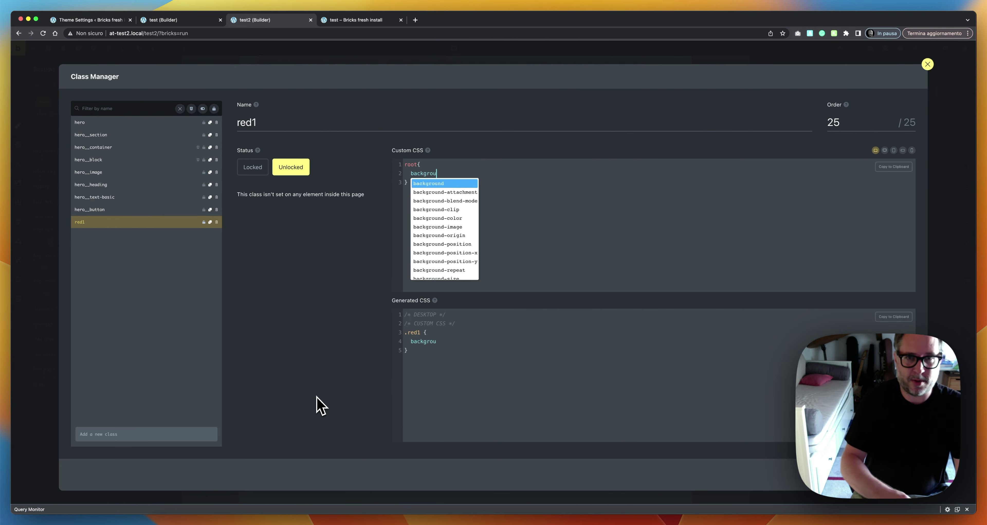
text(nd .red;)
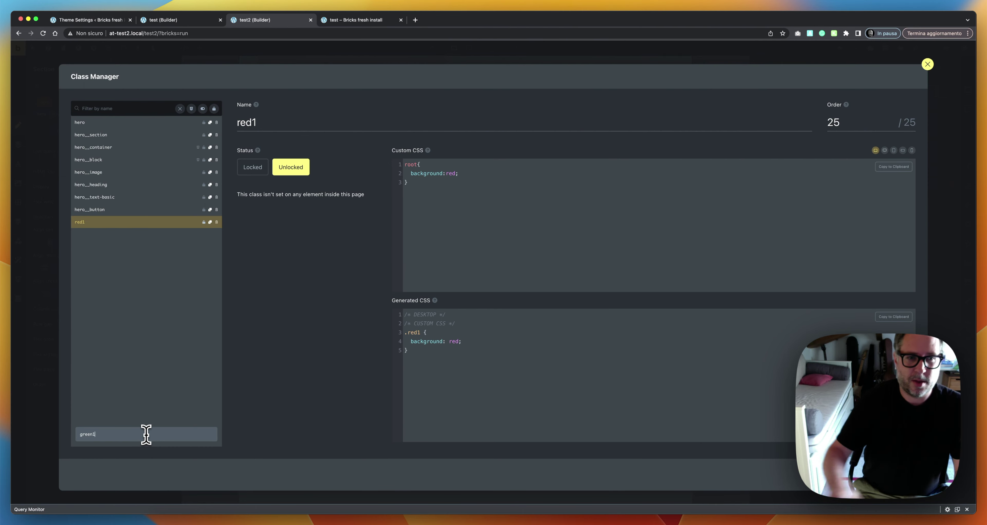
Step: Create a class named green1 with the custom CSS root{ background: green; } and close the Class Manager
key(Return)
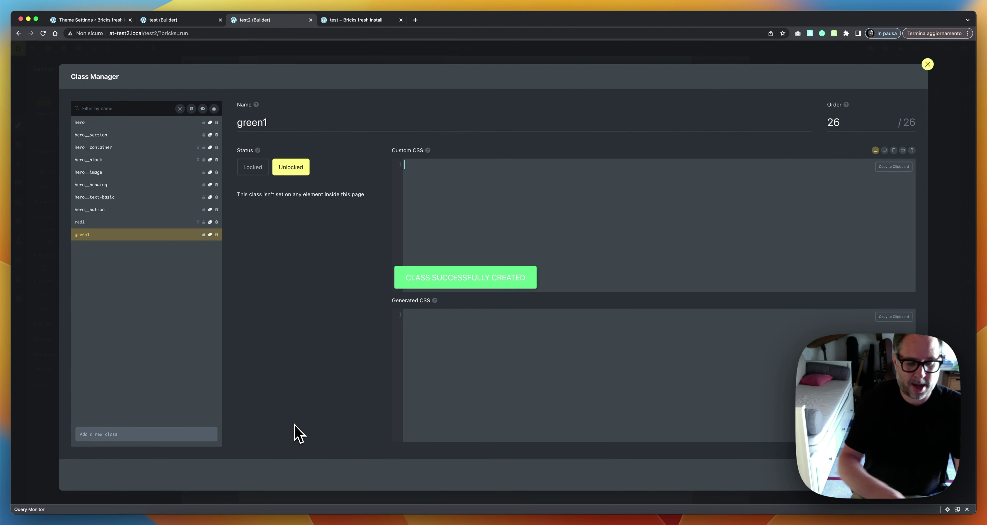
text(root{   )
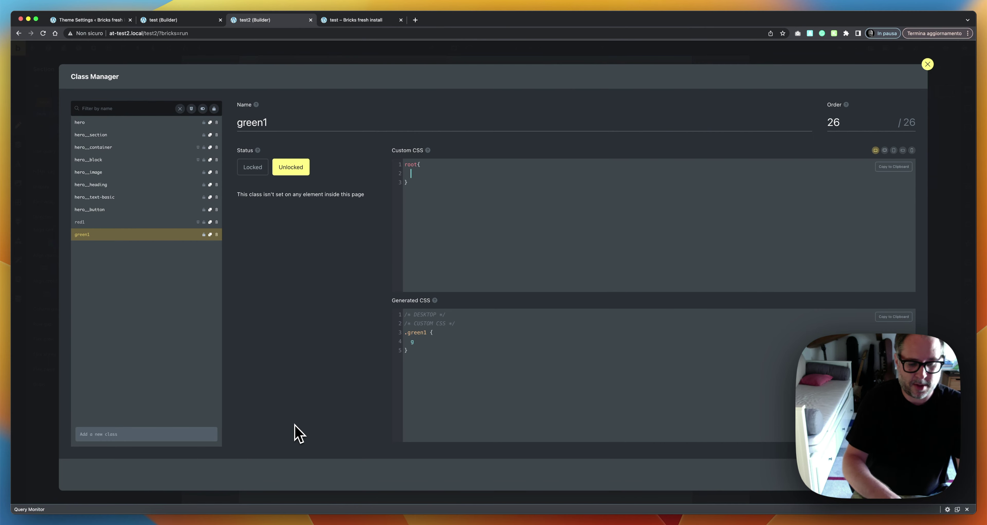
text(background)
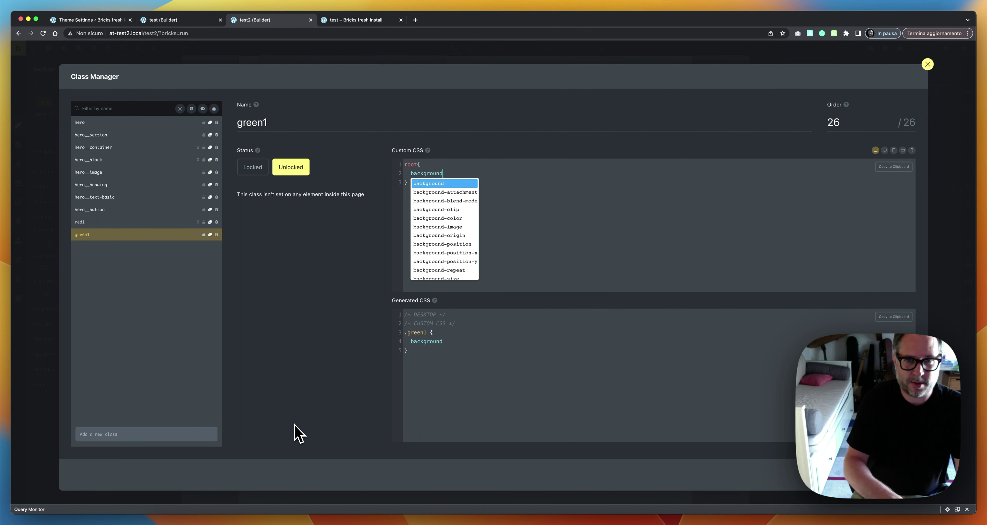
text(: green;)
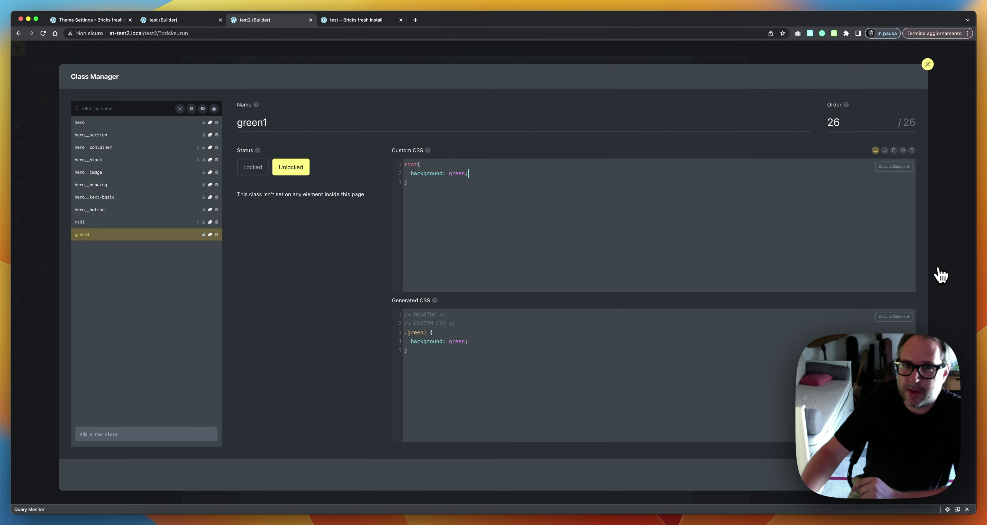
click(941, 274)
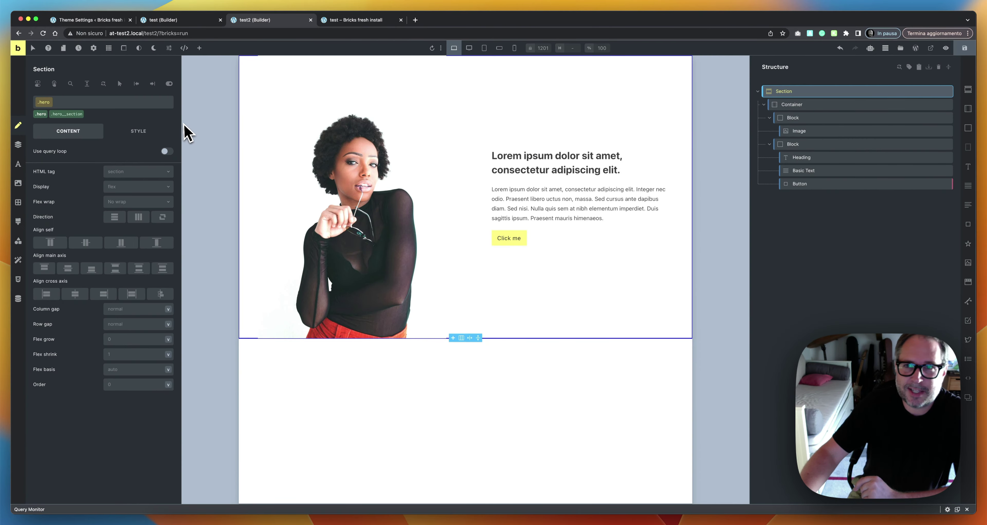
Step: Assign the existing red1 and green classes to the Section, in that order
click(83, 107)
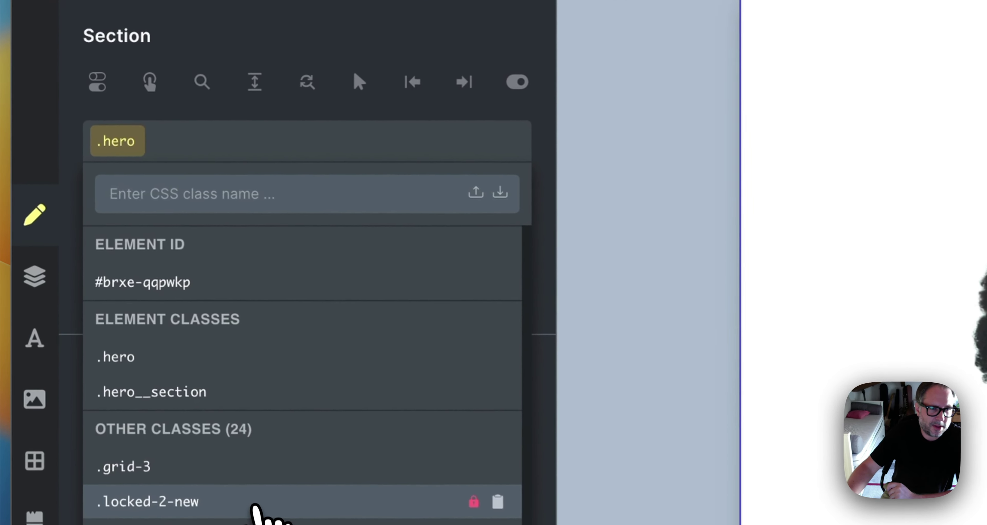
scroll(261, 515, down, 6)
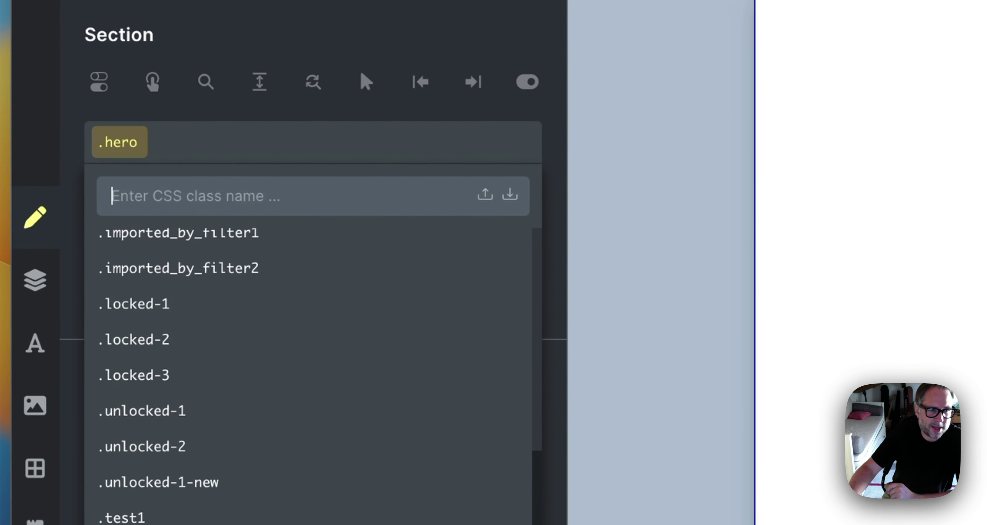
text(red1)
key(Return)
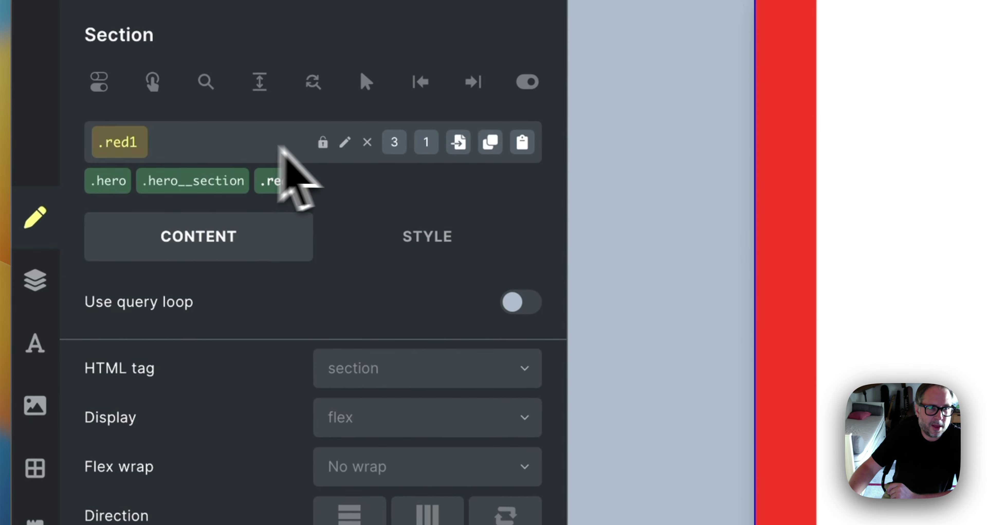
click(199, 148)
text(green)
key(Return)
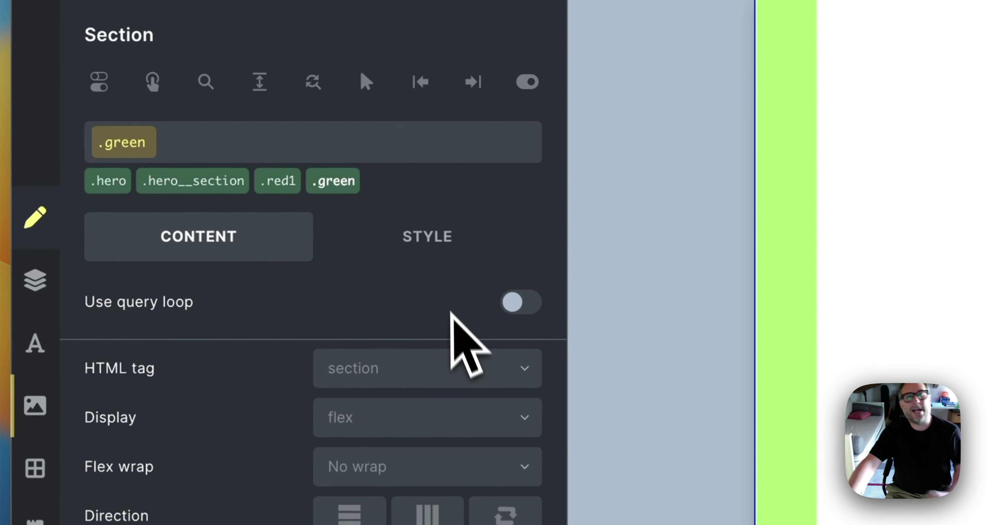
Step: Move the green class ahead of red1 in the Section's class list and save the page
mouse_move(290, 189)
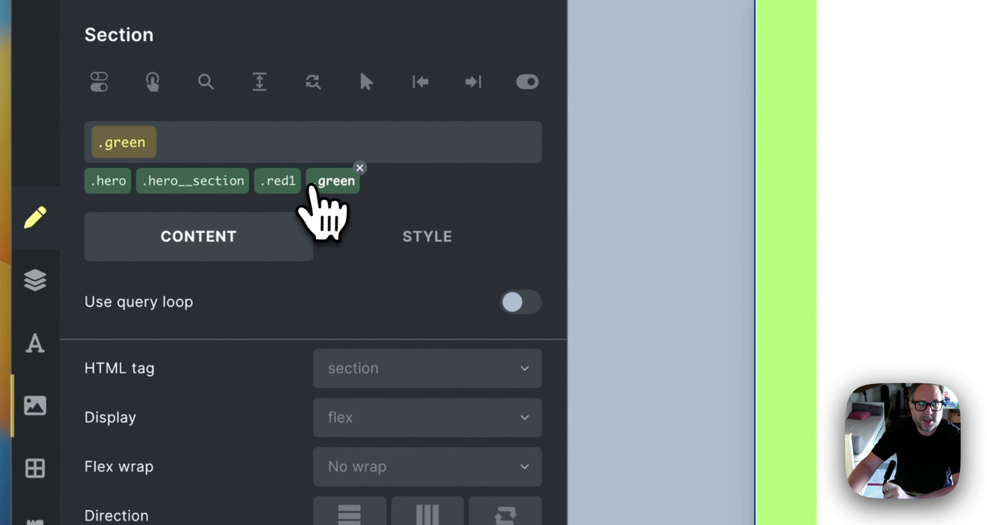
drag(341, 187, 269, 183)
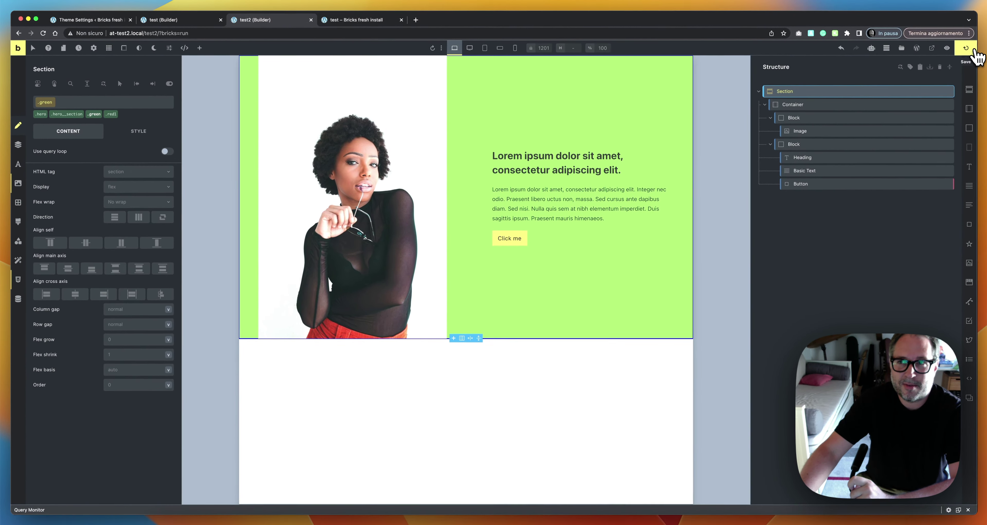
click(981, 49)
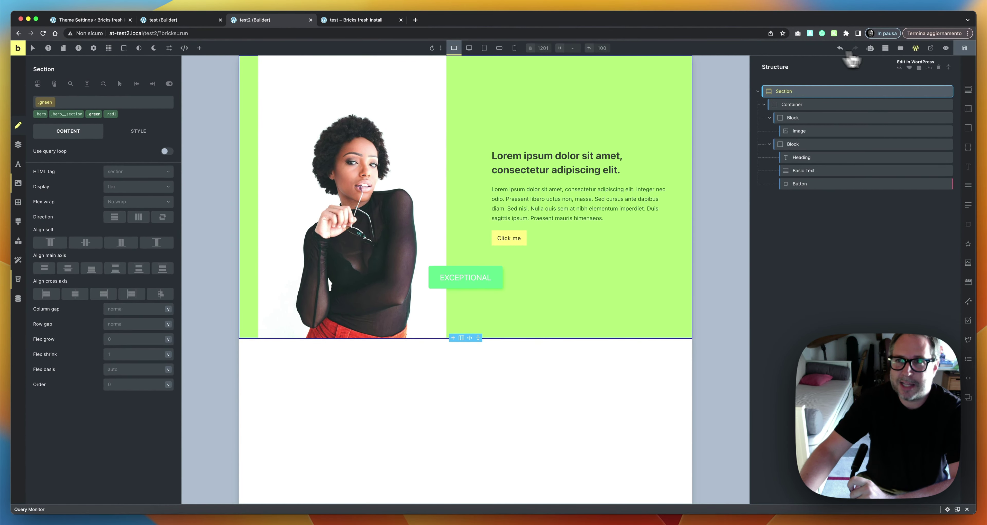
Step: Open the test2 page on the front end and reload it to check the Section's background
click(930, 47)
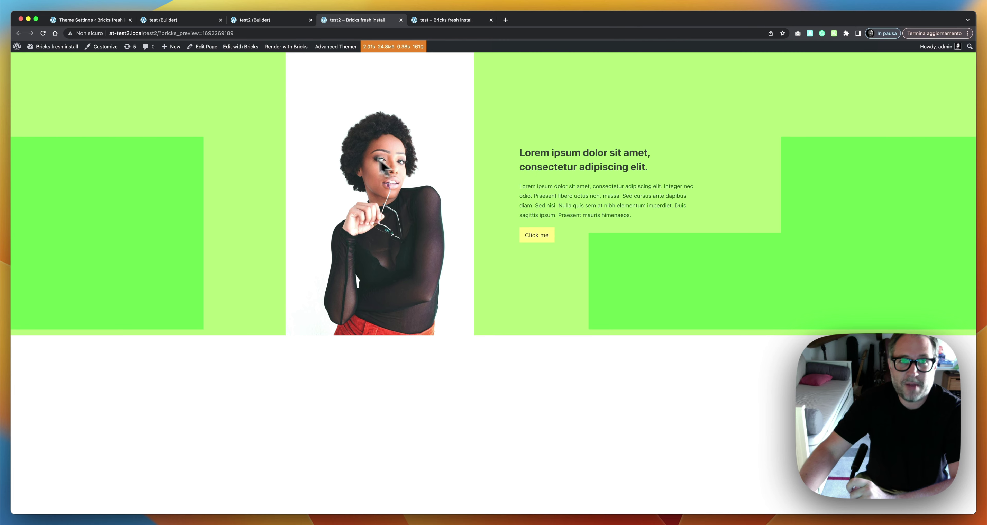
click(275, 22)
click(354, 20)
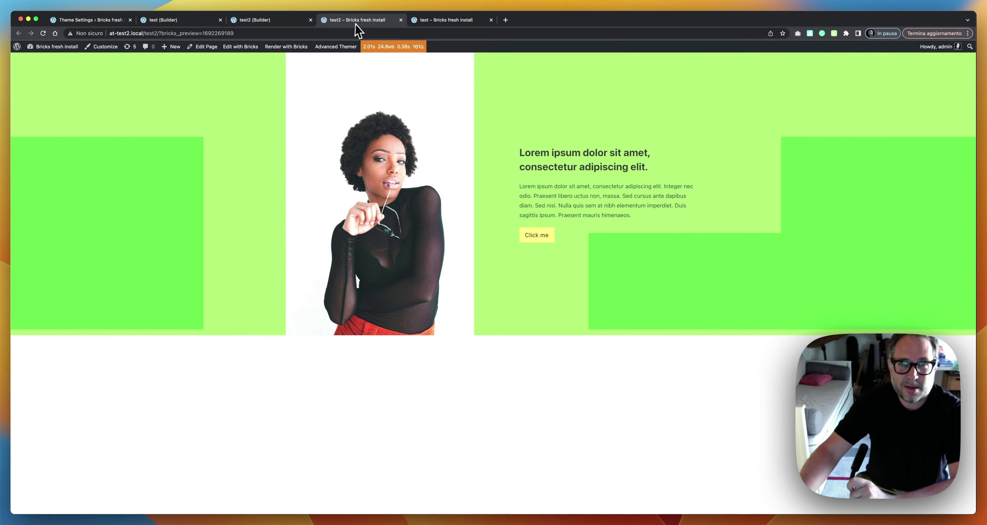
click(43, 33)
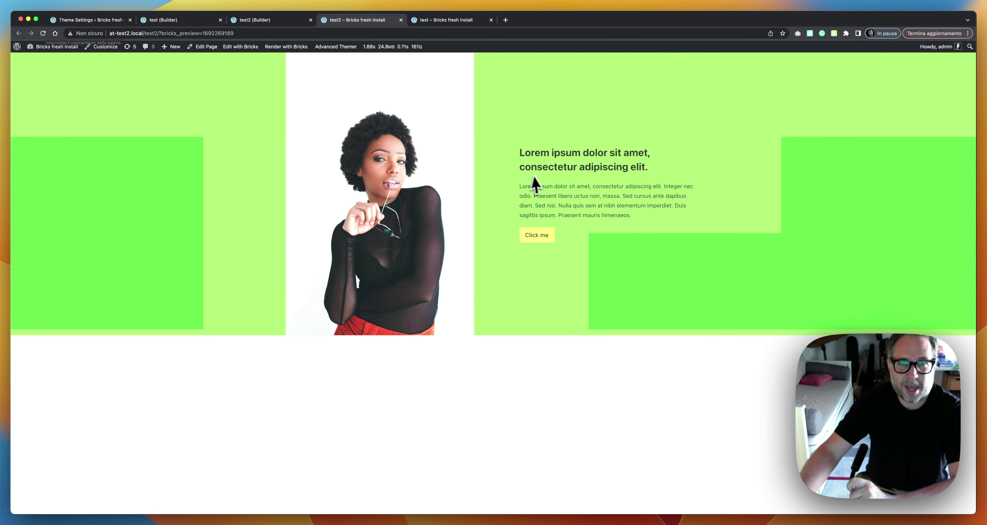
Step: Back in the test2 builder, replace the Section's green class with green1, ordered before red1, and save
click(260, 22)
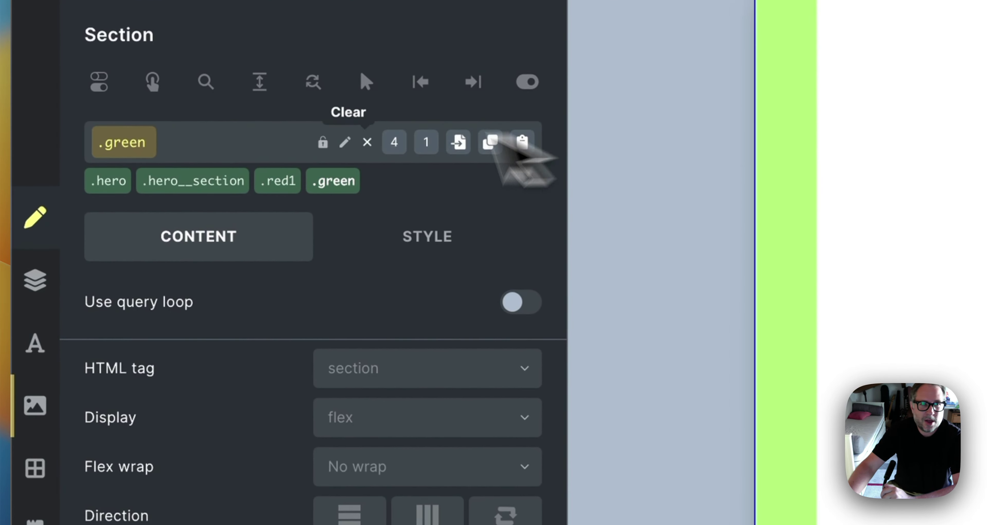
mouse_move(373, 189)
click(360, 168)
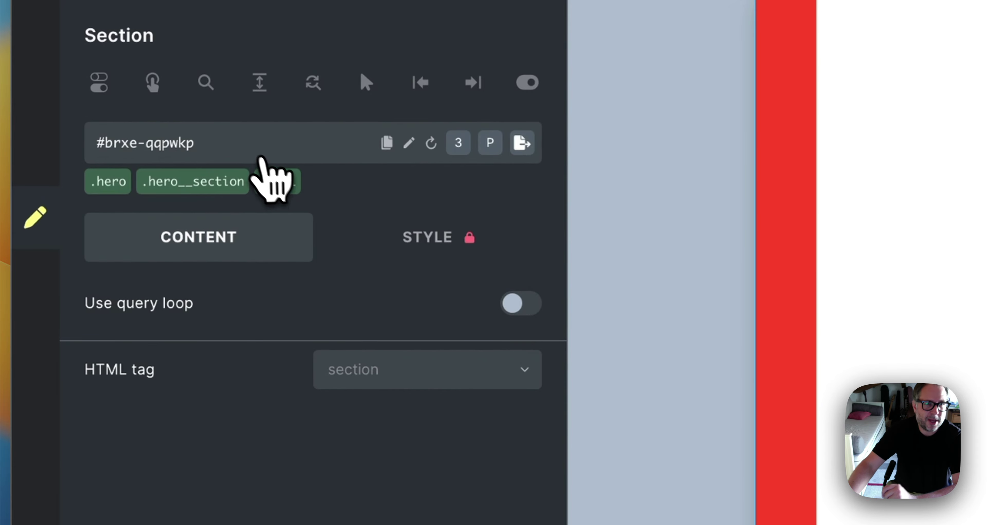
click(255, 151)
text(green1)
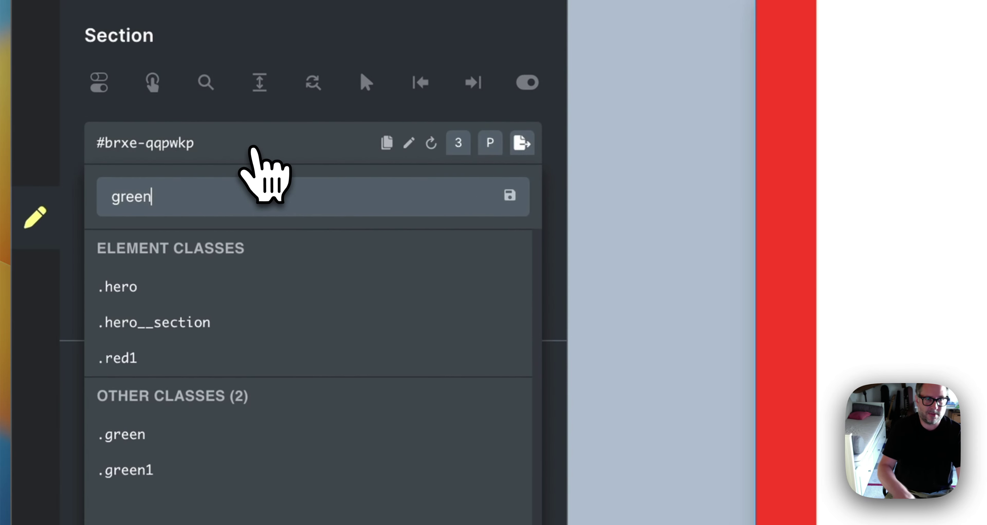
click(223, 436)
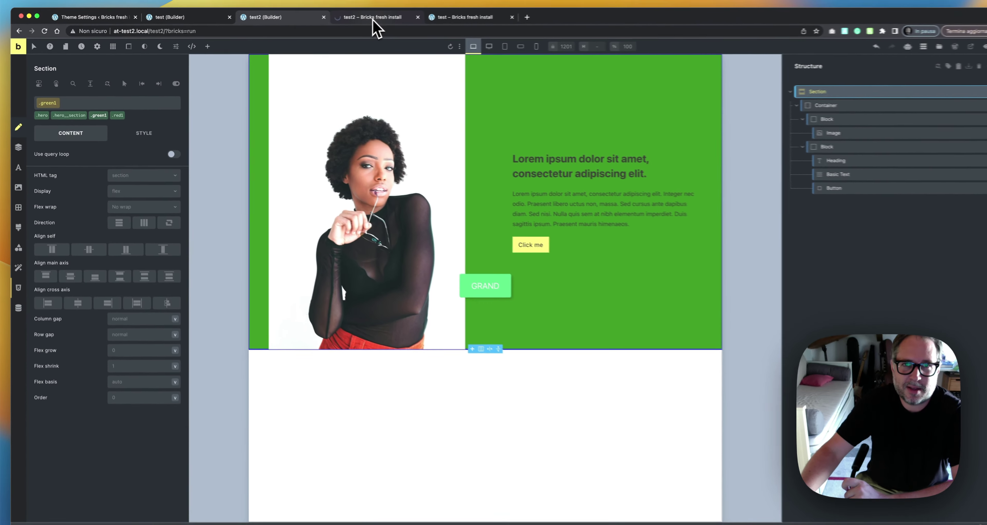
Step: Move the Section's green1 class after red1 and reload the front-end page to check the background
click(358, 21)
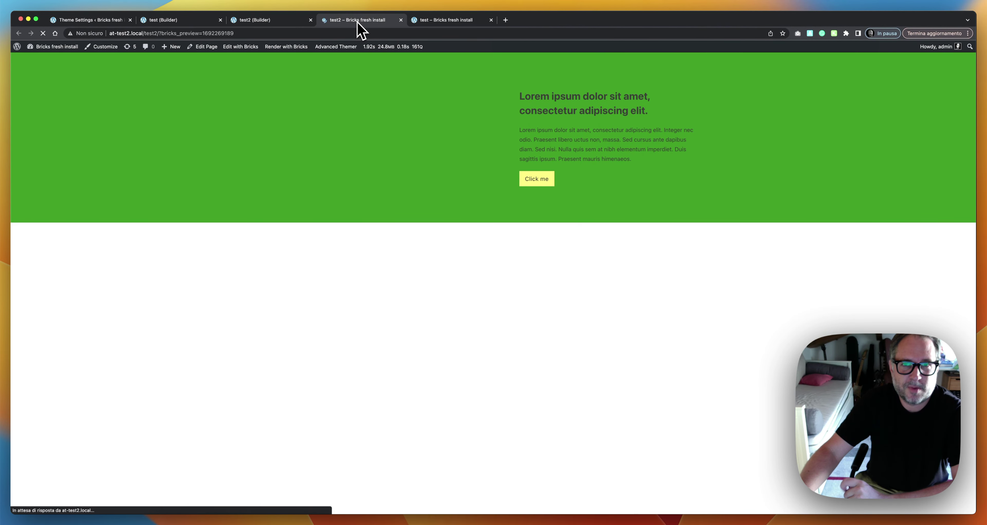
click(273, 20)
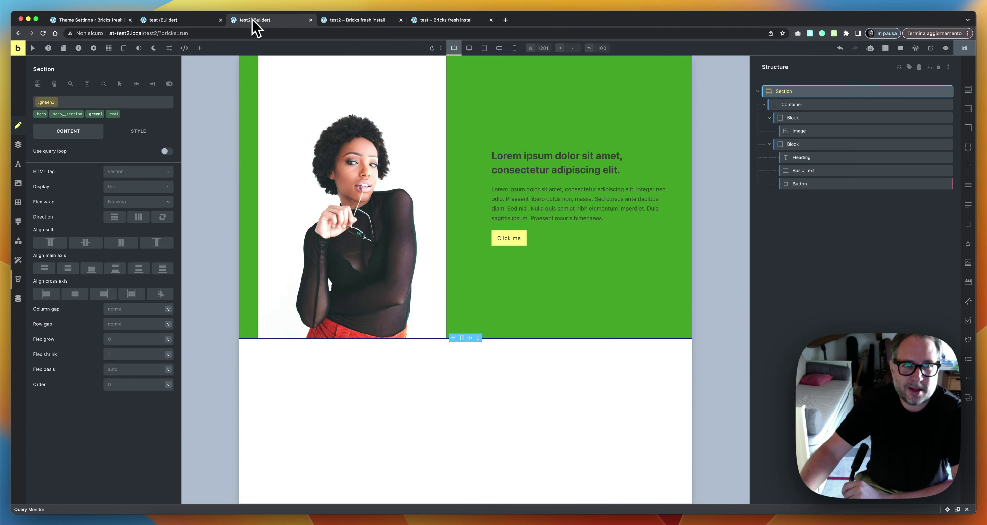
drag(95, 114, 126, 116)
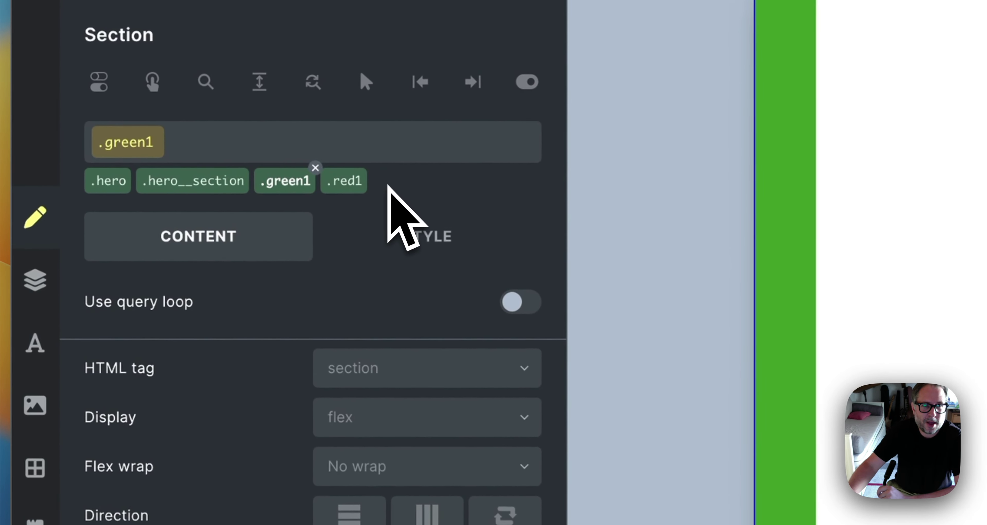
drag(270, 180, 343, 185)
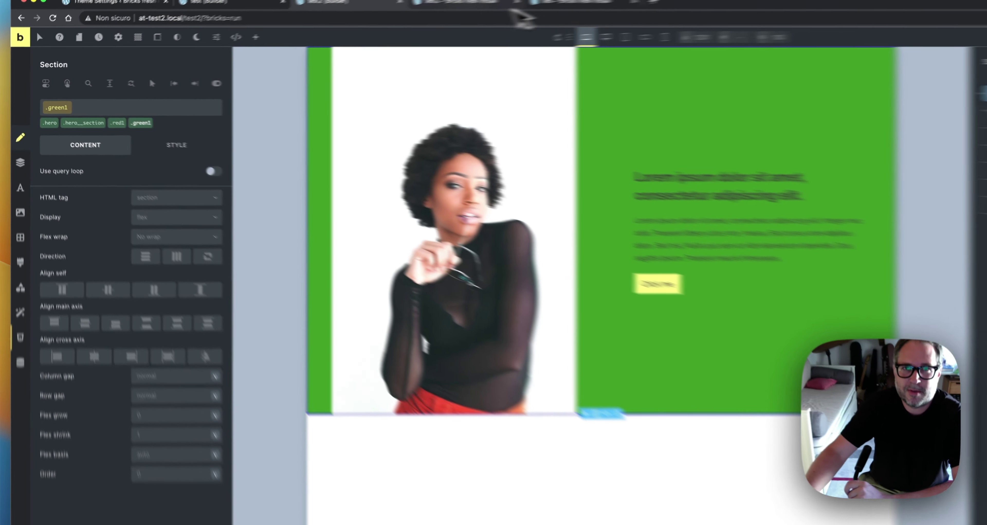
click(364, 23)
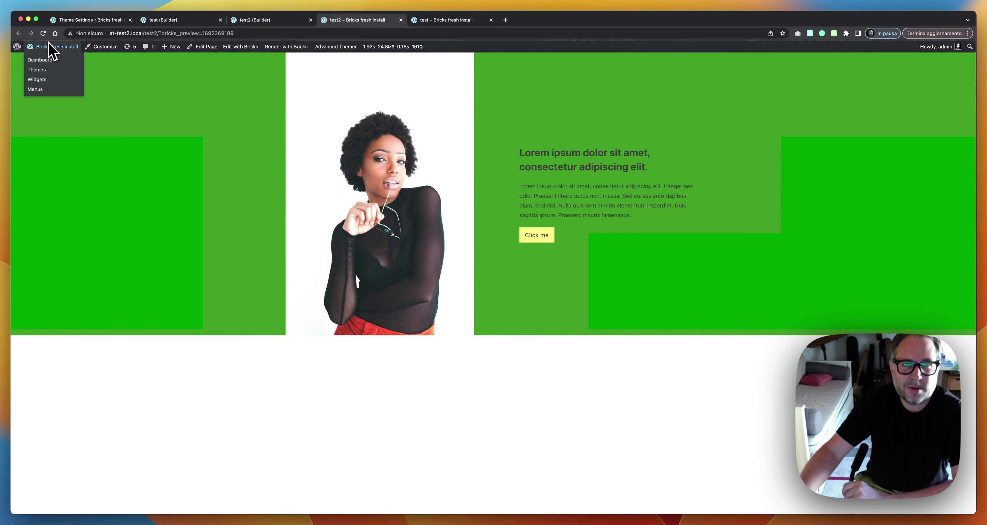
click(43, 33)
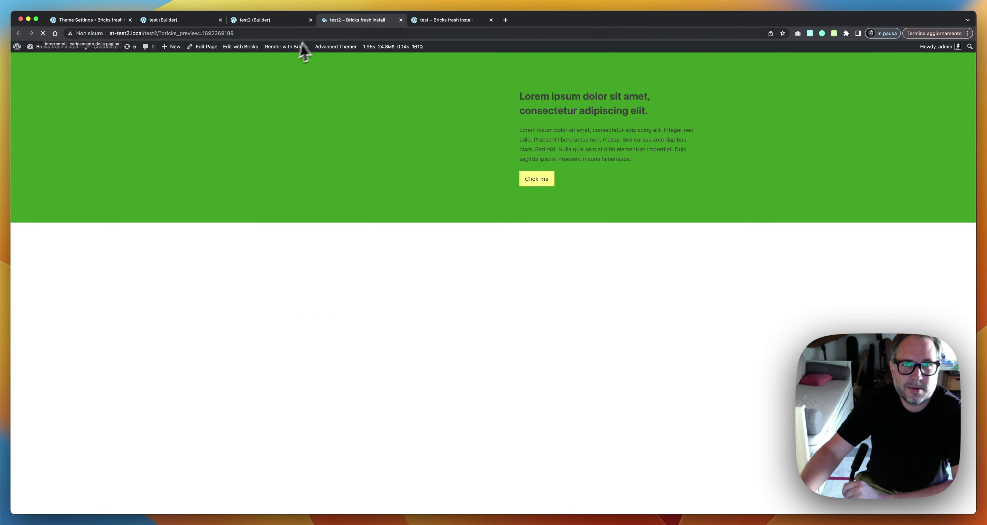
Step: In the test2 builder, move the Section's red1 class after green1 and save the page
click(268, 23)
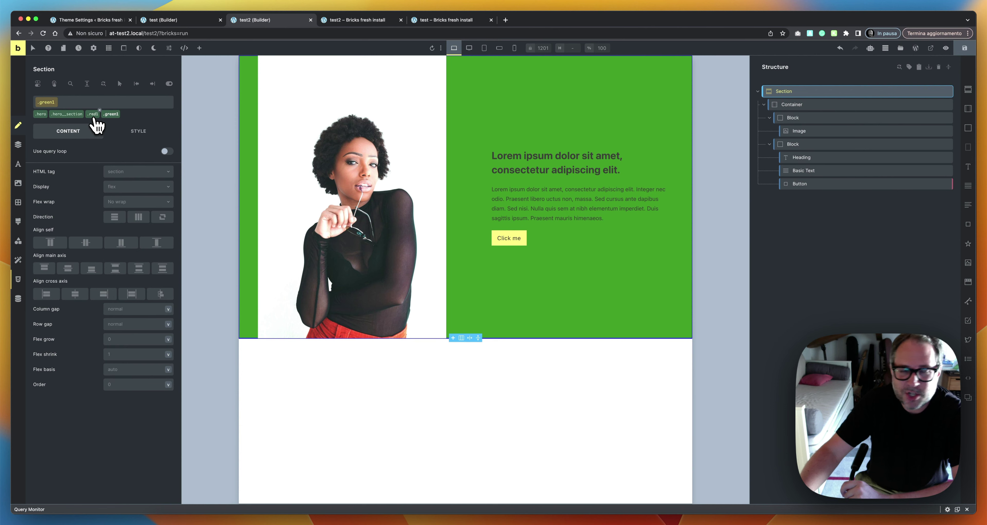
drag(94, 115, 117, 117)
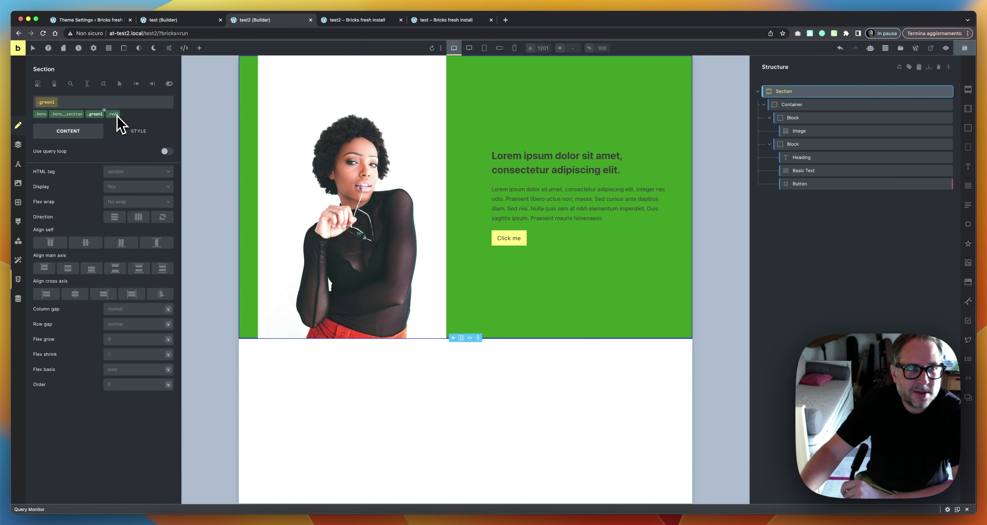
click(964, 48)
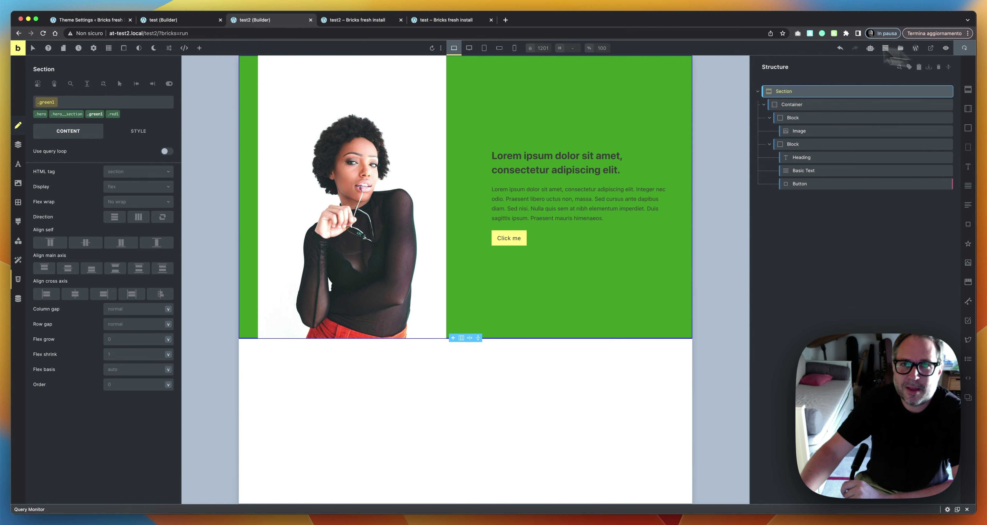
Step: Reload the front-end test2 page and compare the Section's background there with the builder canvas
click(347, 21)
click(43, 33)
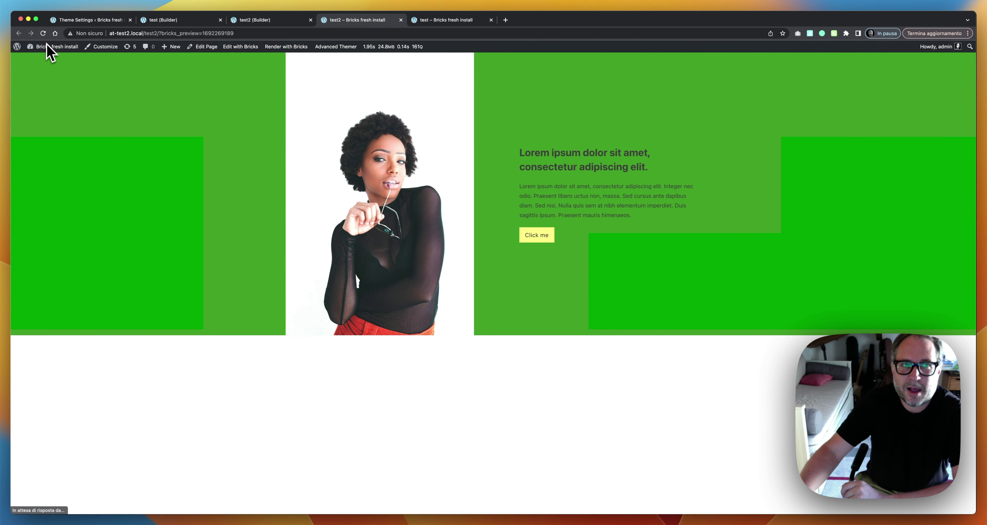
click(43, 33)
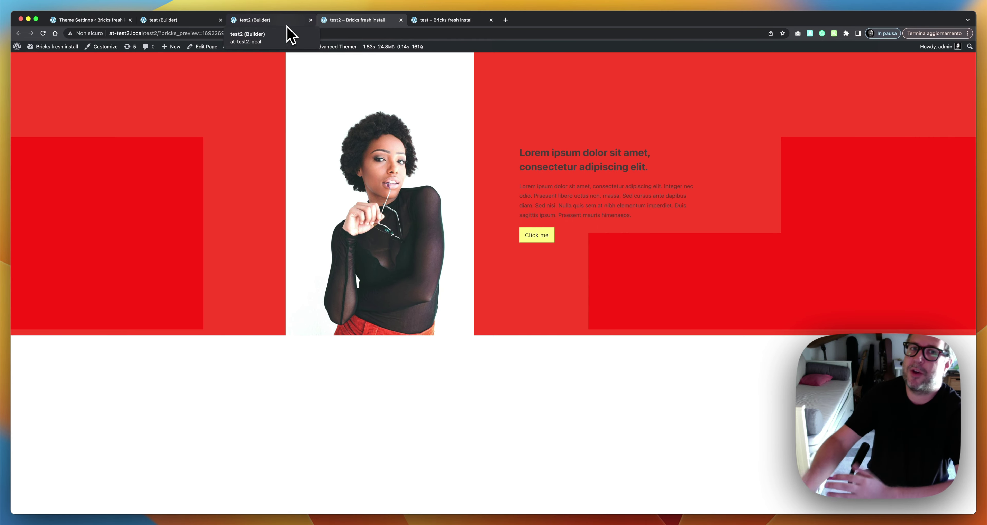
click(288, 25)
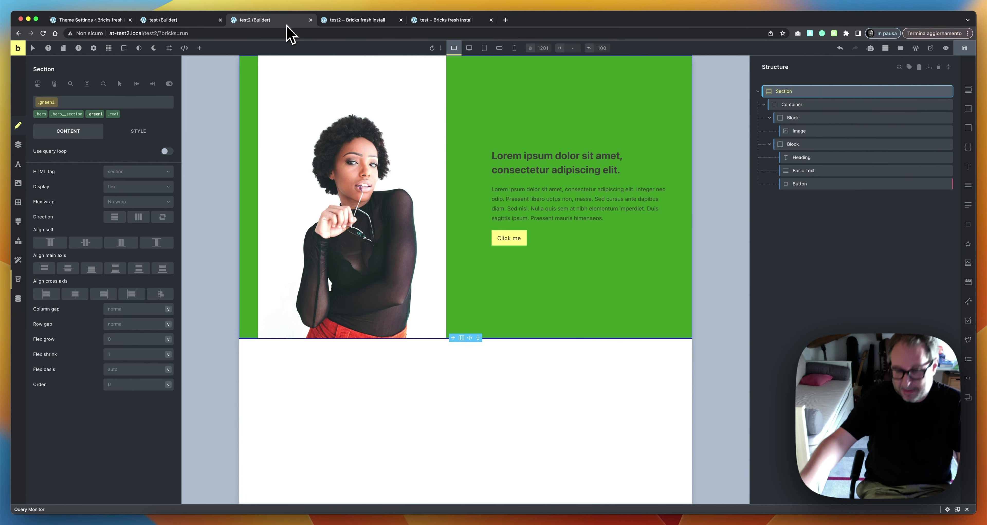
click(363, 21)
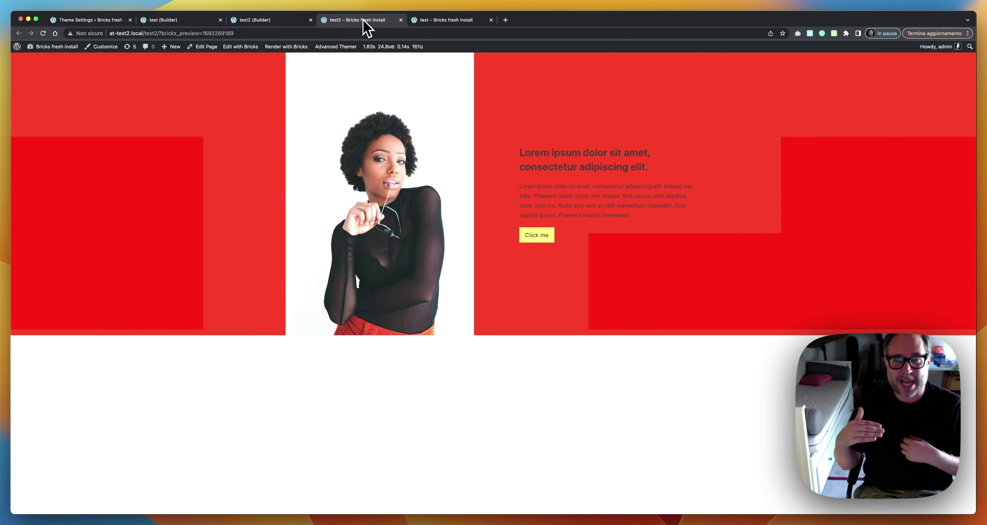
Step: In the test2 builder, check the green1 class in the Class Manager and move the Section's red1 class before green1
click(269, 21)
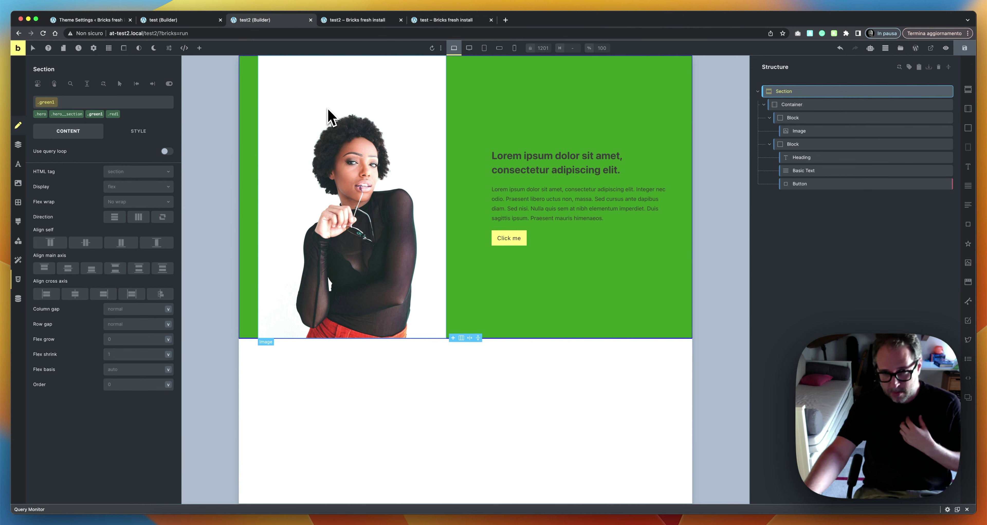
click(170, 48)
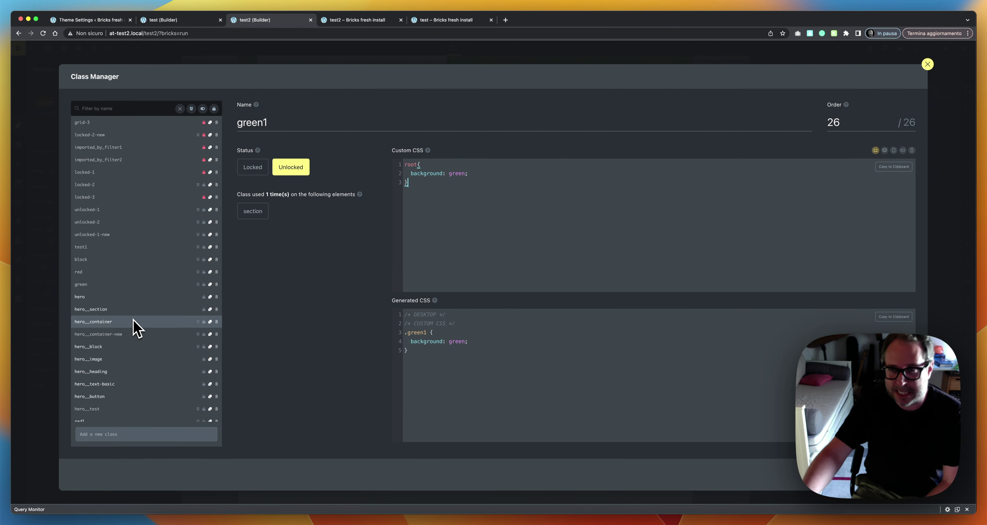
click(43, 188)
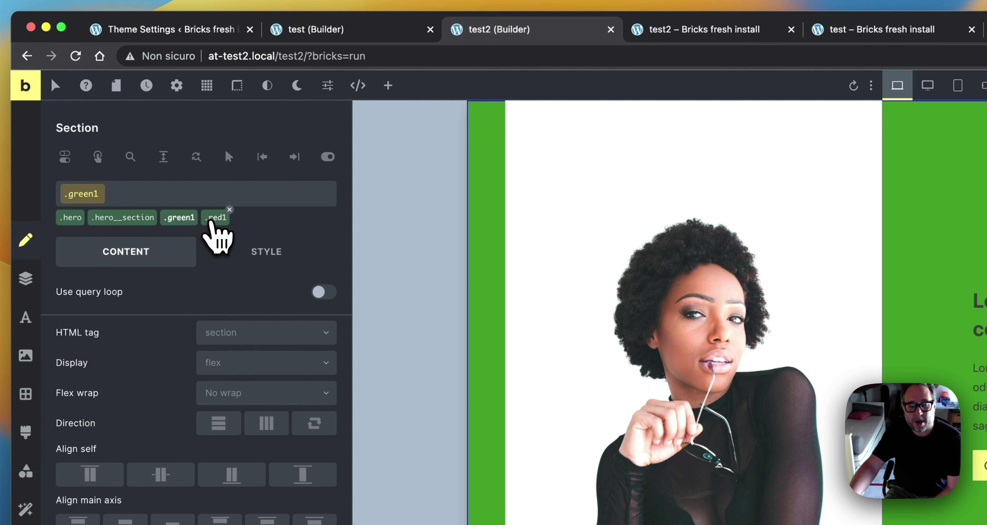
drag(211, 223, 187, 224)
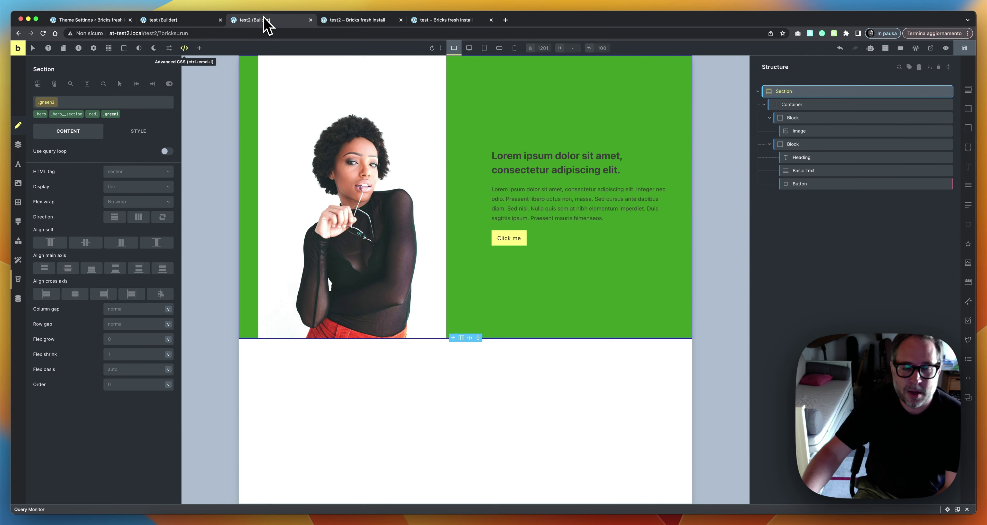
Step: Switch to the test builder, open the templates popup and turn off its Import images option
click(189, 22)
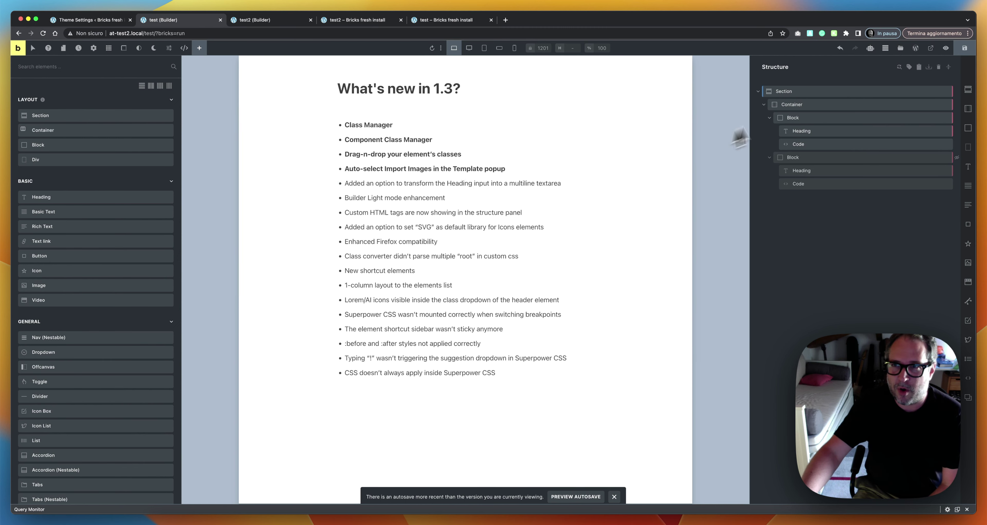
click(893, 53)
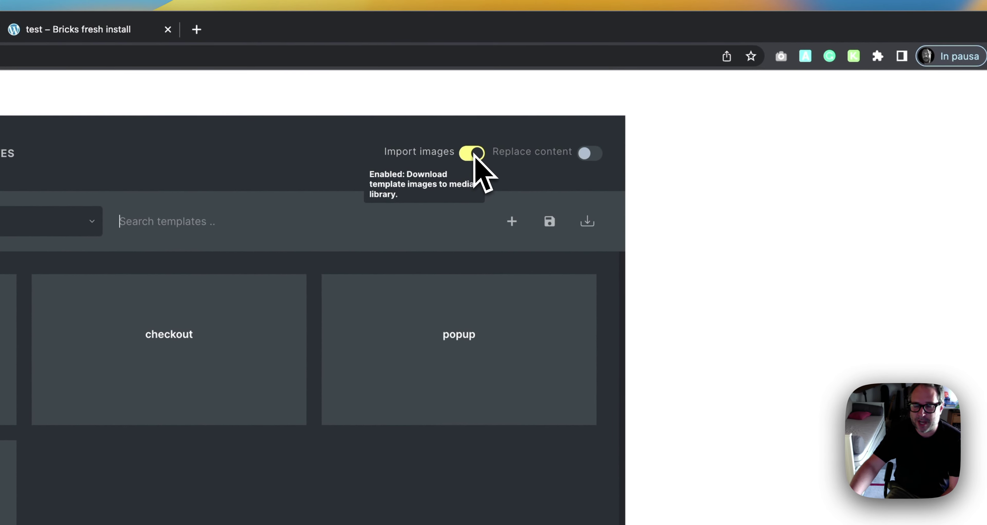
click(725, 235)
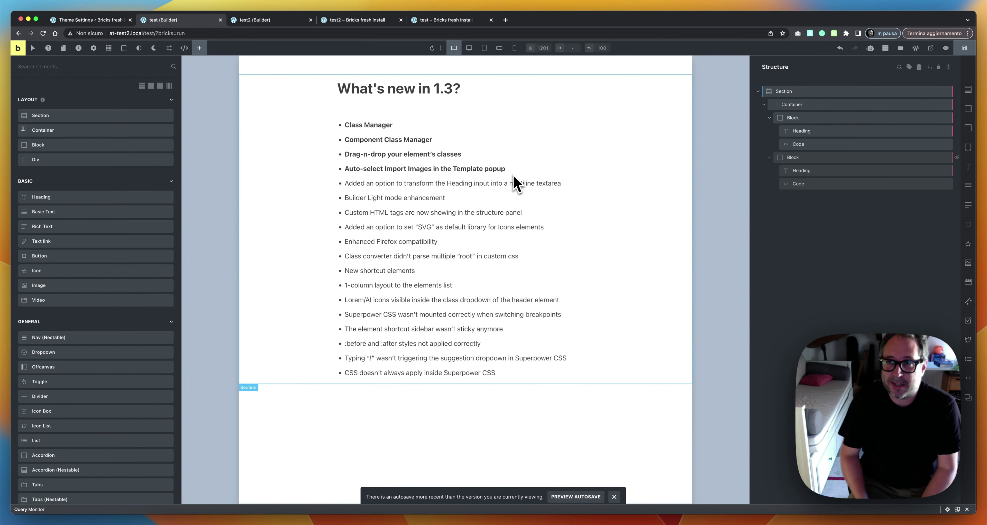
click(900, 48)
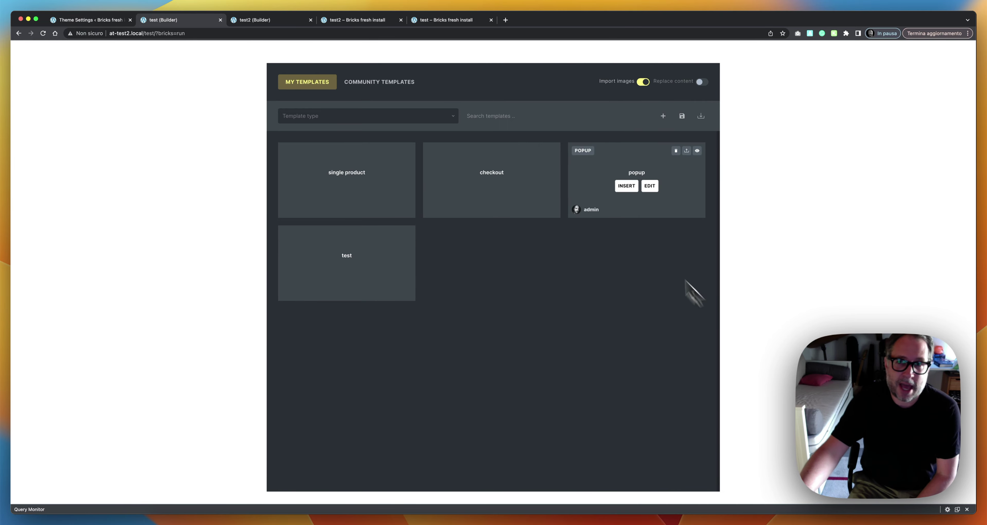
click(643, 83)
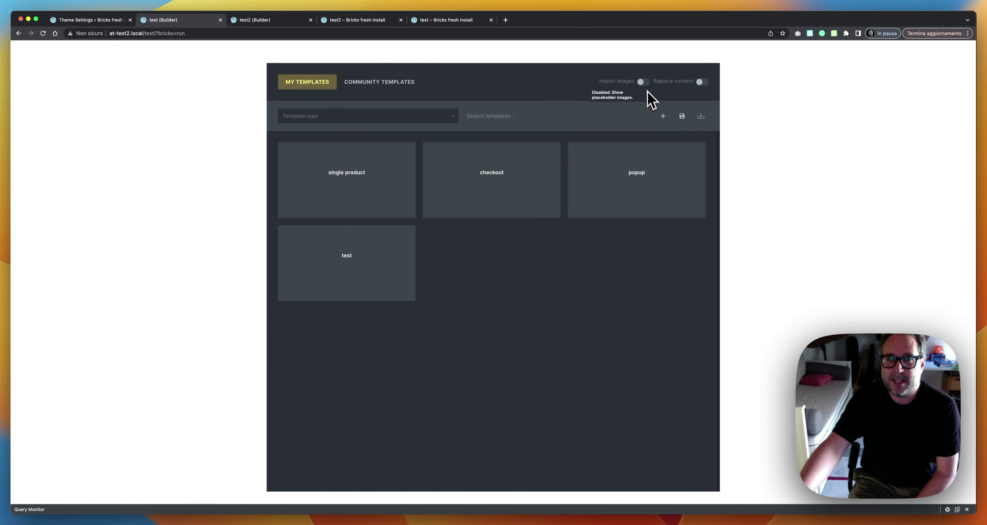
click(627, 186)
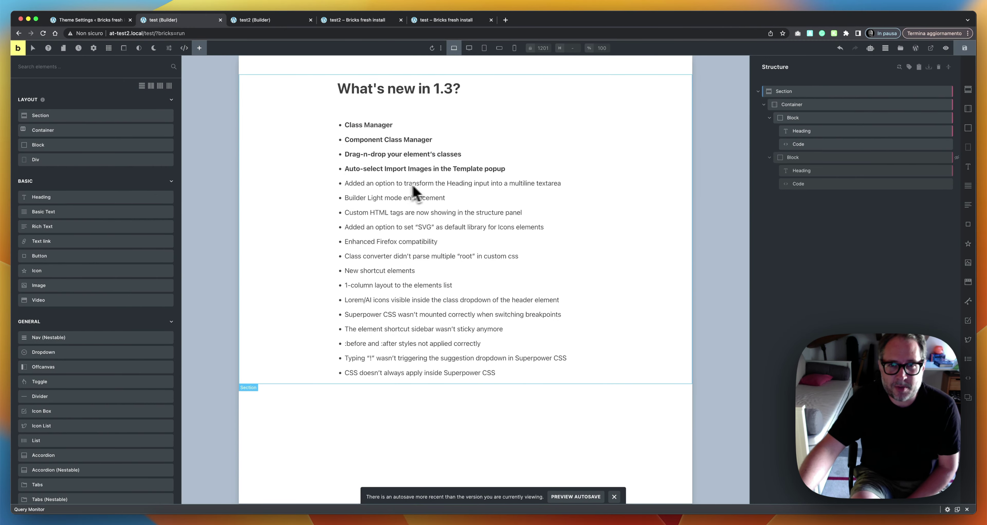
Step: In the theme settings, examine the Default Custom Settings of the Elements builder tweaks
click(82, 20)
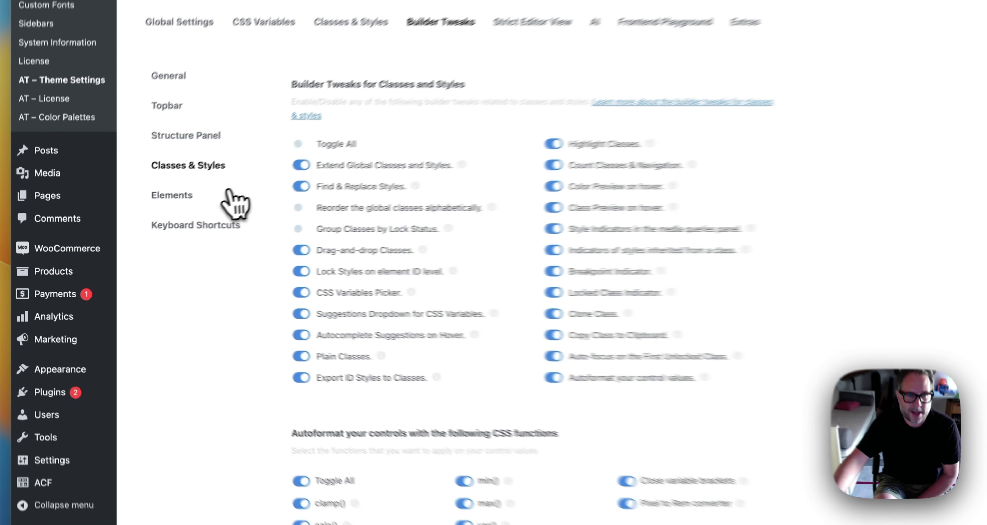
click(232, 200)
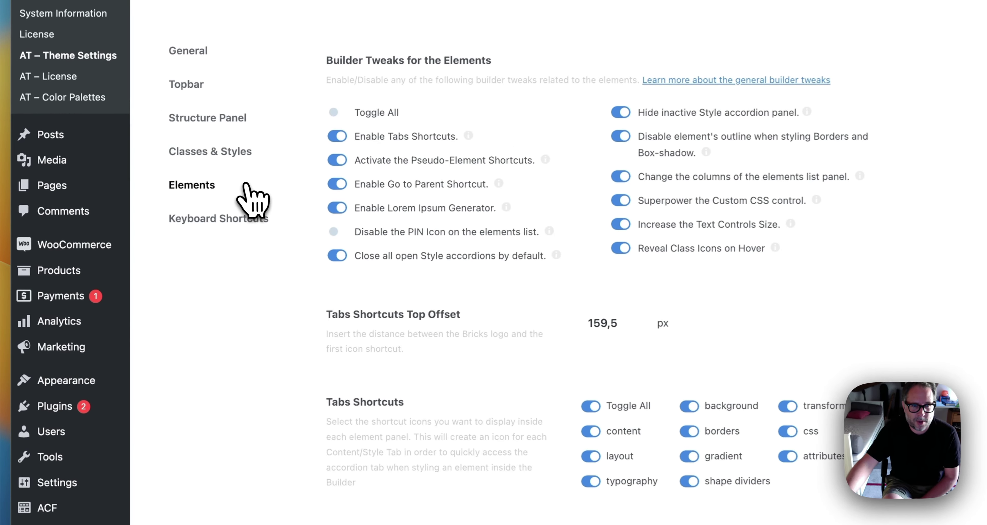
scroll(514, 318, down, 5)
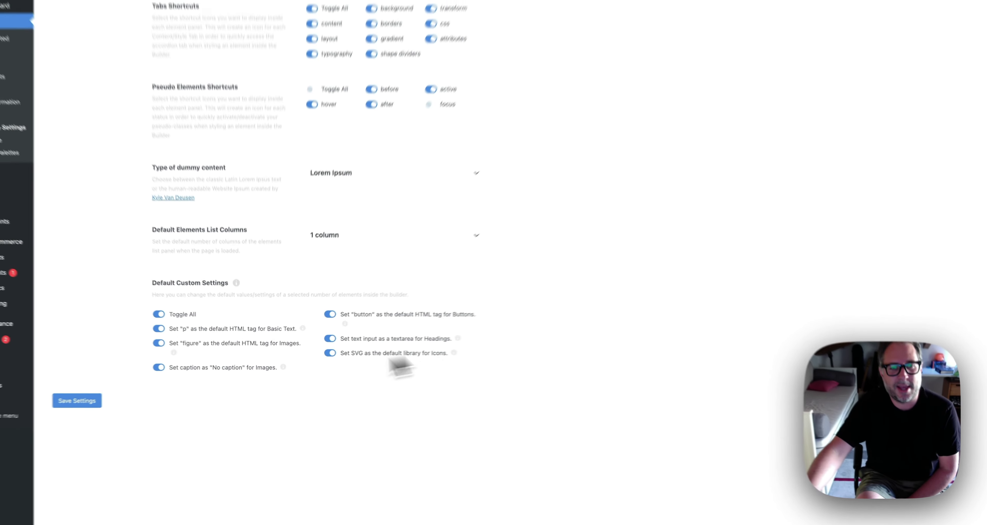
Step: Back in the test builder, select the "What's new in 1.3?" heading and enlarge its multiline text area vertically
click(181, 21)
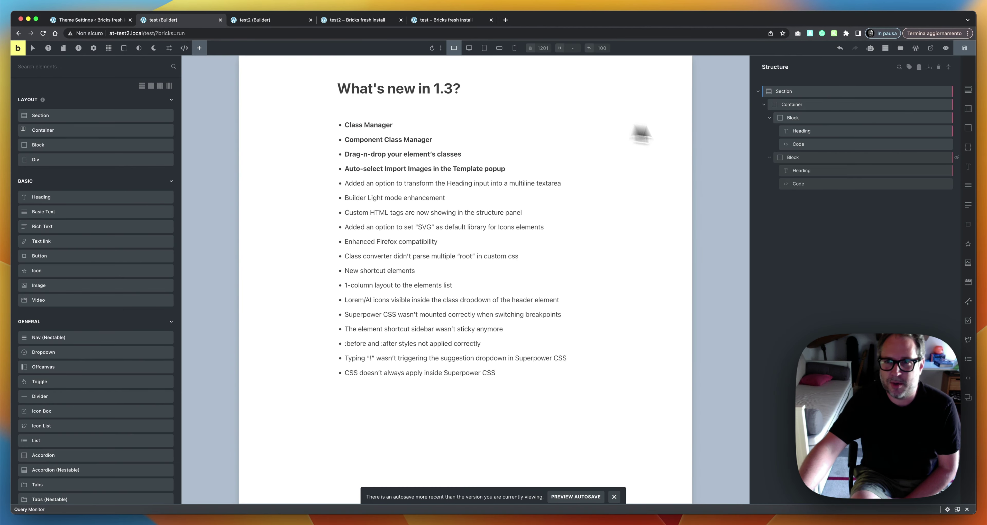
drag(810, 134, 618, 177)
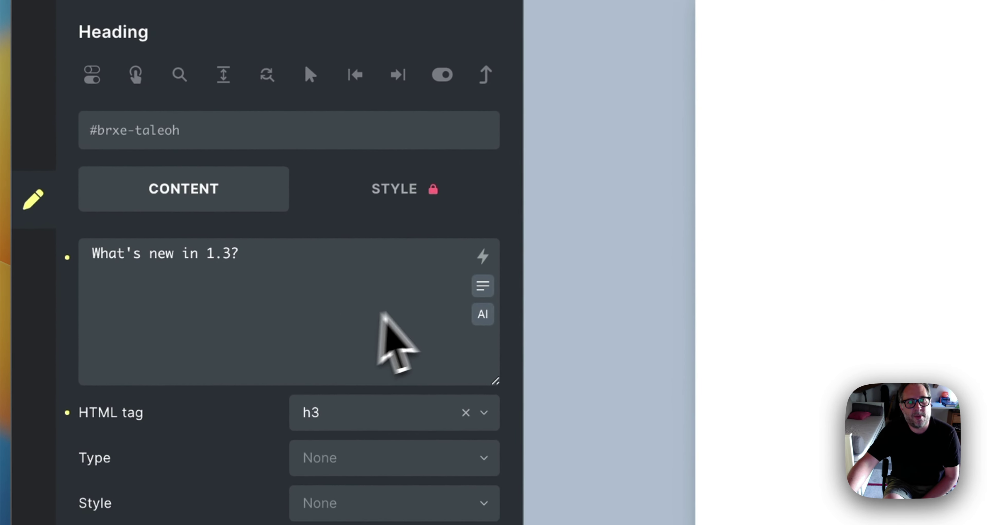
drag(495, 381, 504, 480)
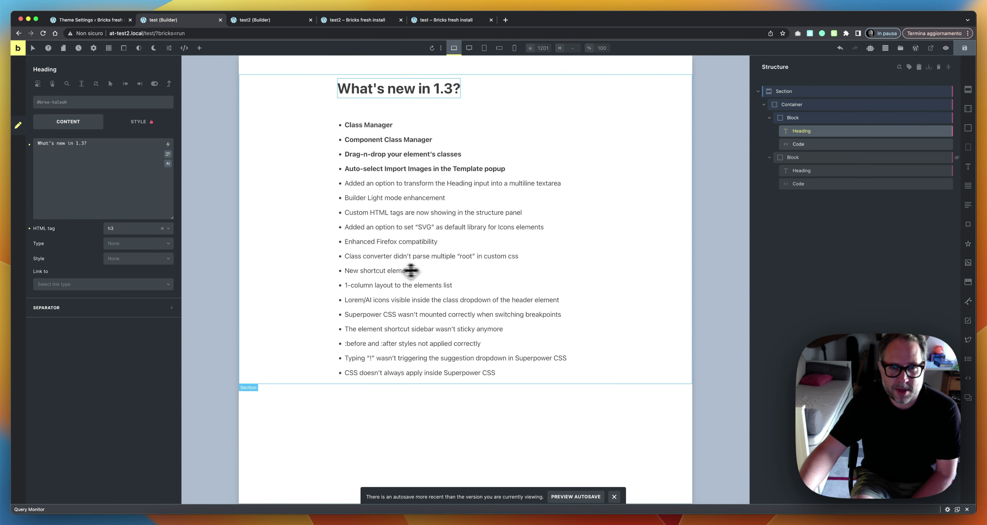
Step: Add an Icon element after the Code element in the first Block and open its icon settings
click(443, 232)
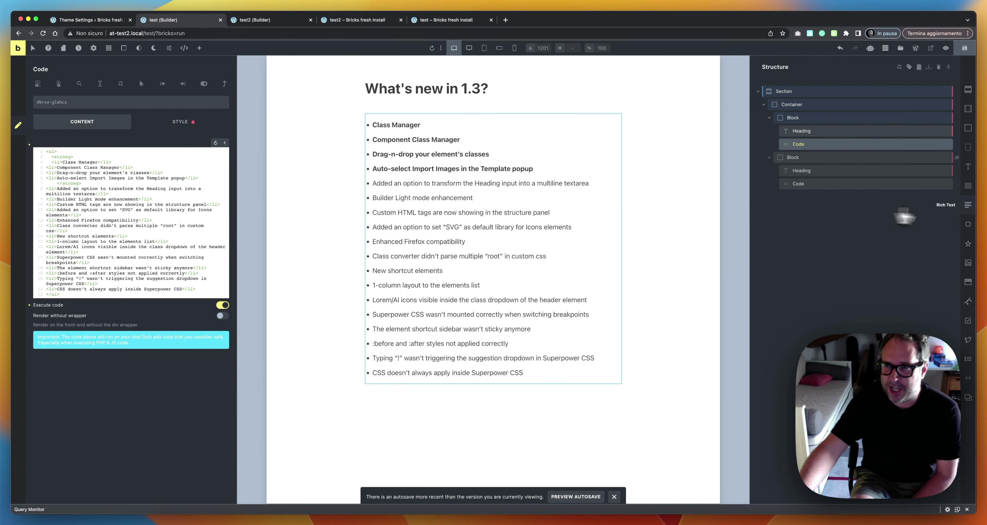
click(968, 245)
click(835, 158)
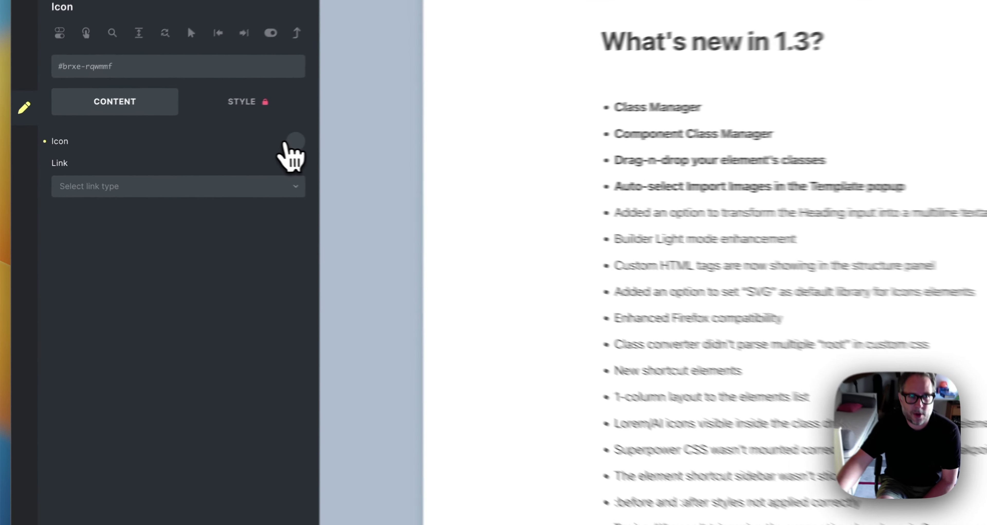
click(168, 144)
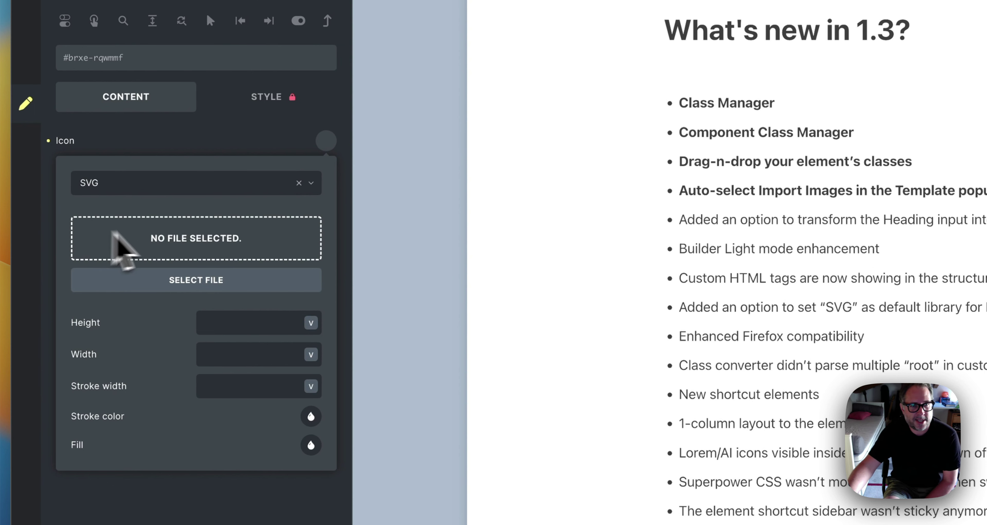
Step: Try the Themify library for the new icon and set the library back to SVG
click(258, 189)
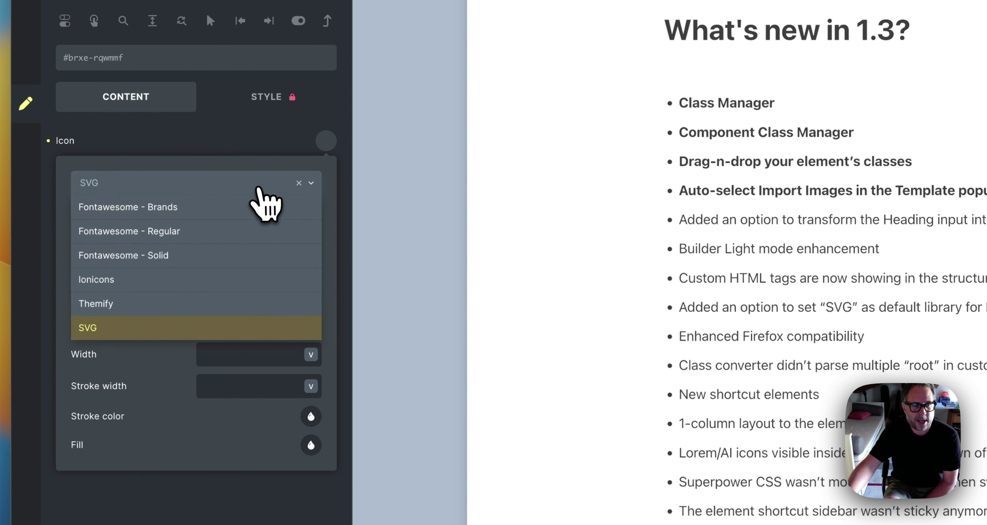
click(229, 303)
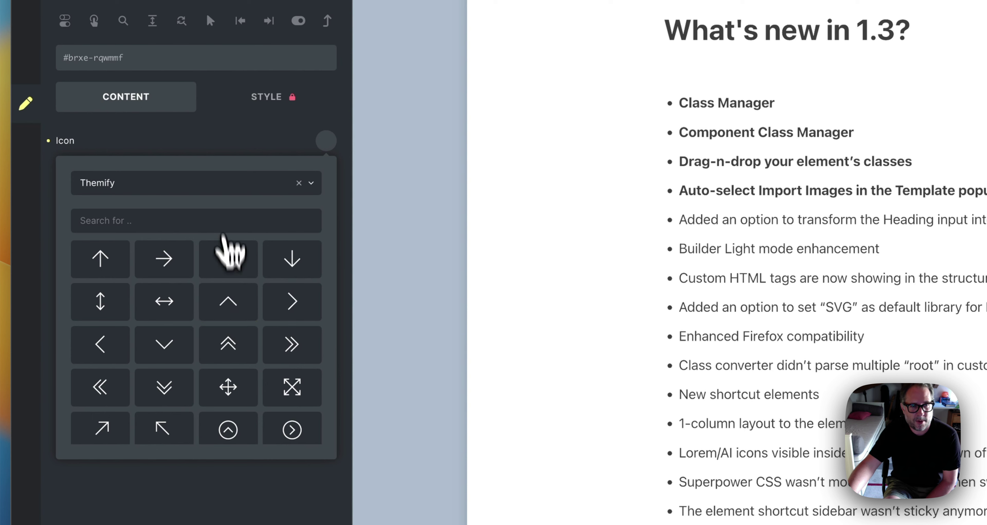
click(226, 188)
click(193, 330)
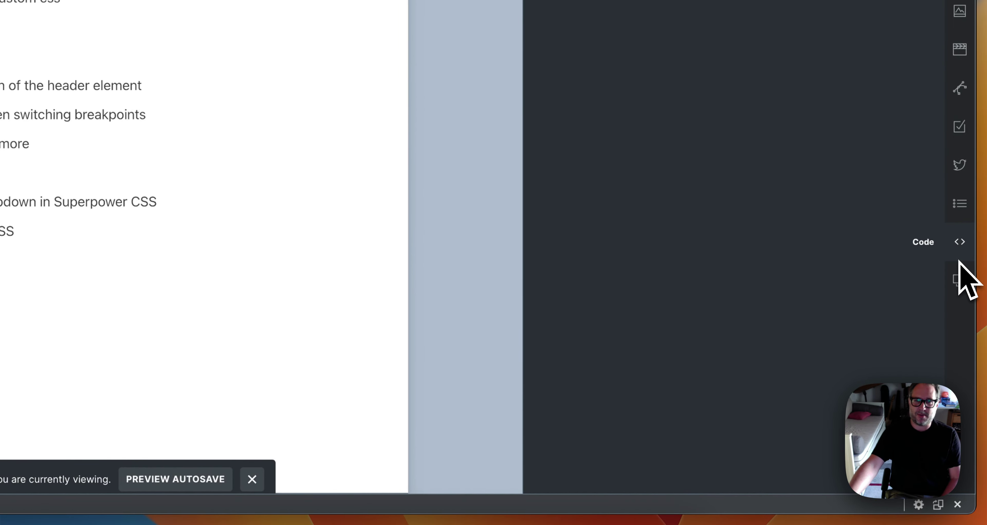
Step: Look over the element shortcuts, duplicate the Section in the structure and delete the duplicate
drag(958, 259, 220, 78)
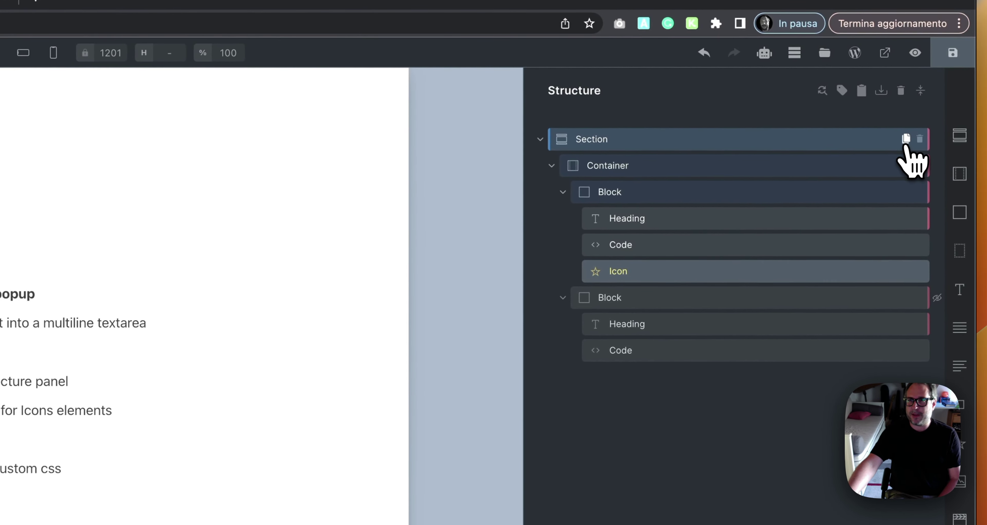
click(905, 140)
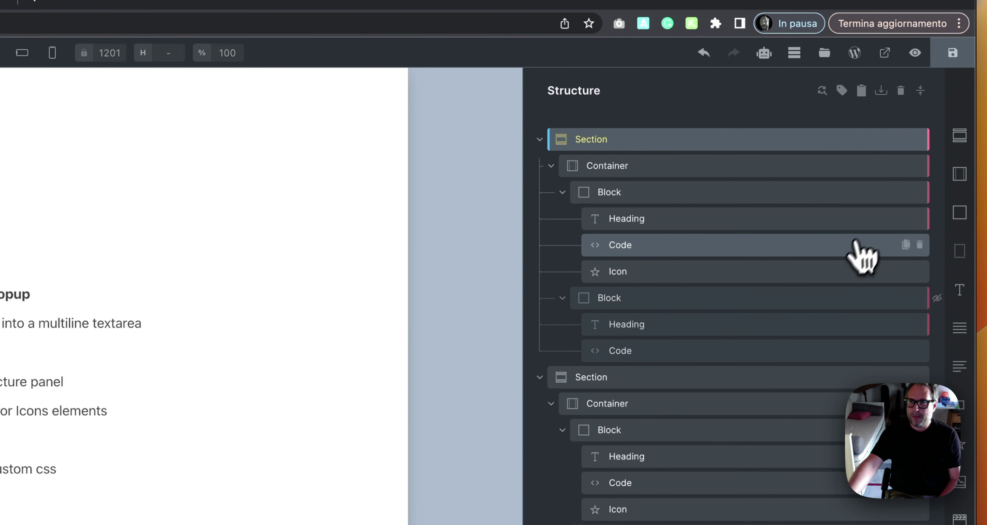
scroll(858, 255, down, 5)
scroll(850, 270, up, 6)
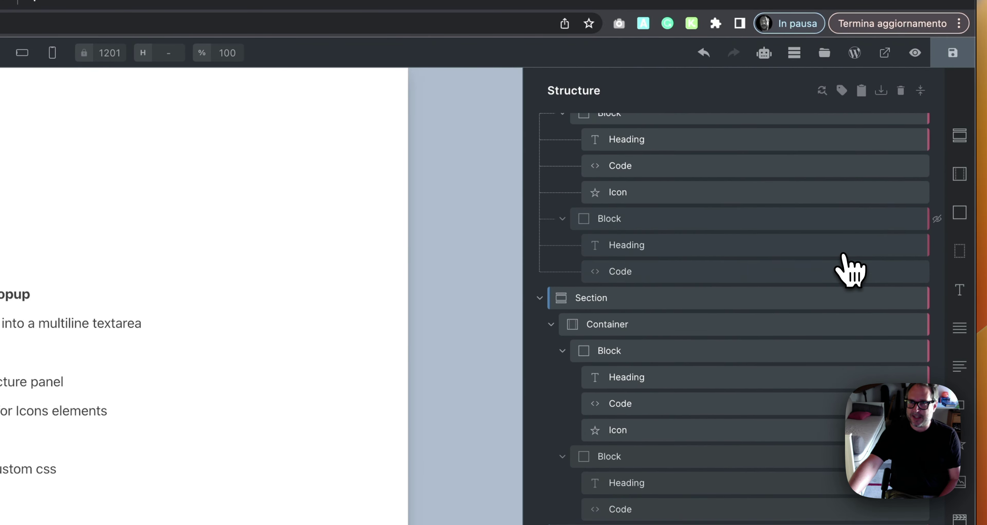
scroll(848, 266, down, 3)
scroll(848, 268, up, 3)
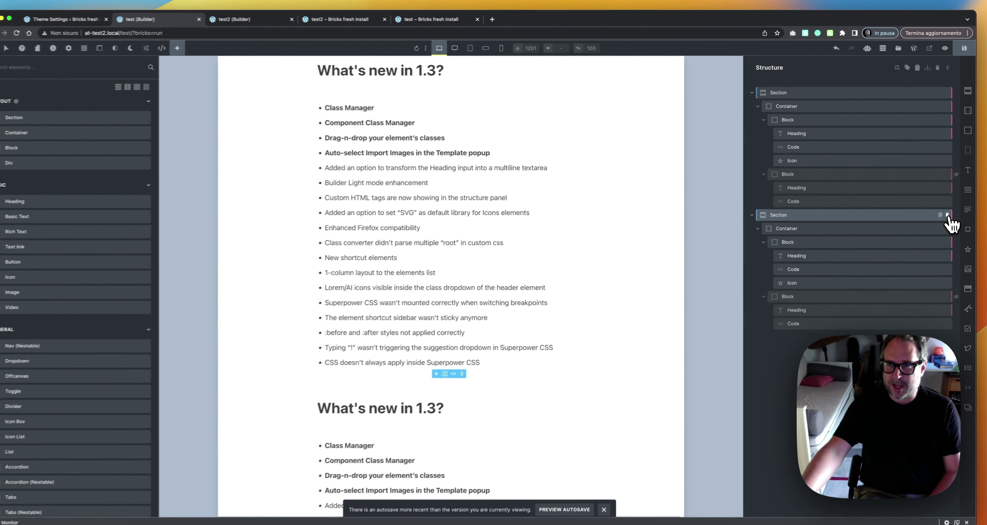
click(919, 377)
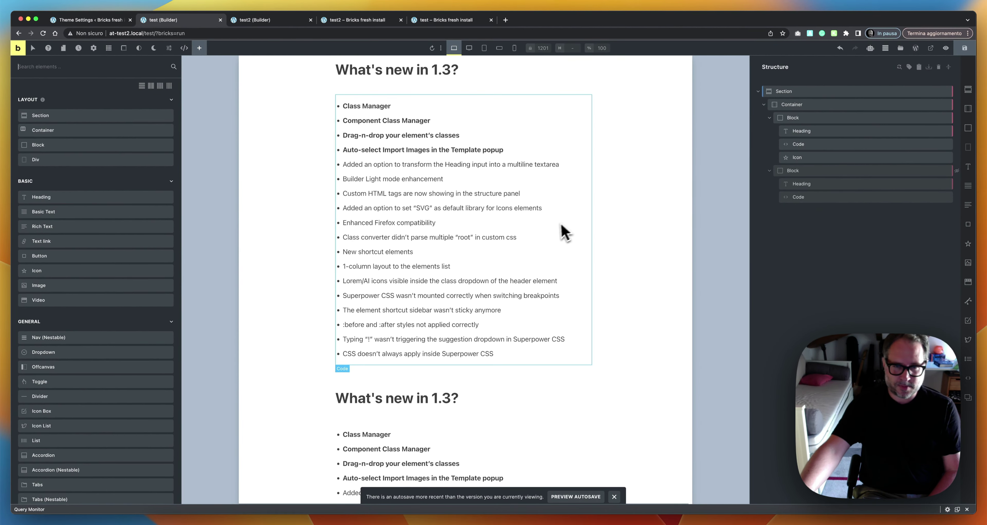
Step: Try the 2-column and 3-column layouts of the elements list and return it to 1 column
scroll(496, 264, down, 10)
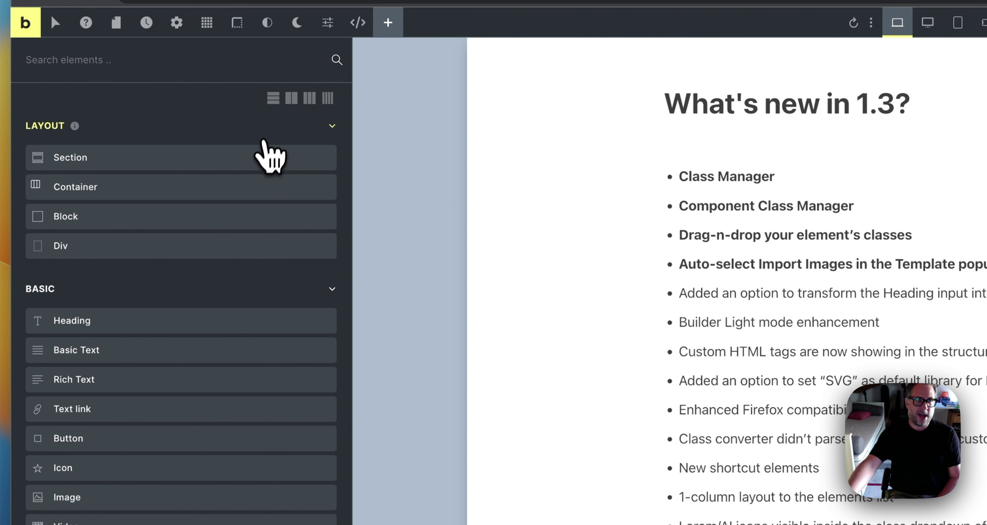
click(292, 98)
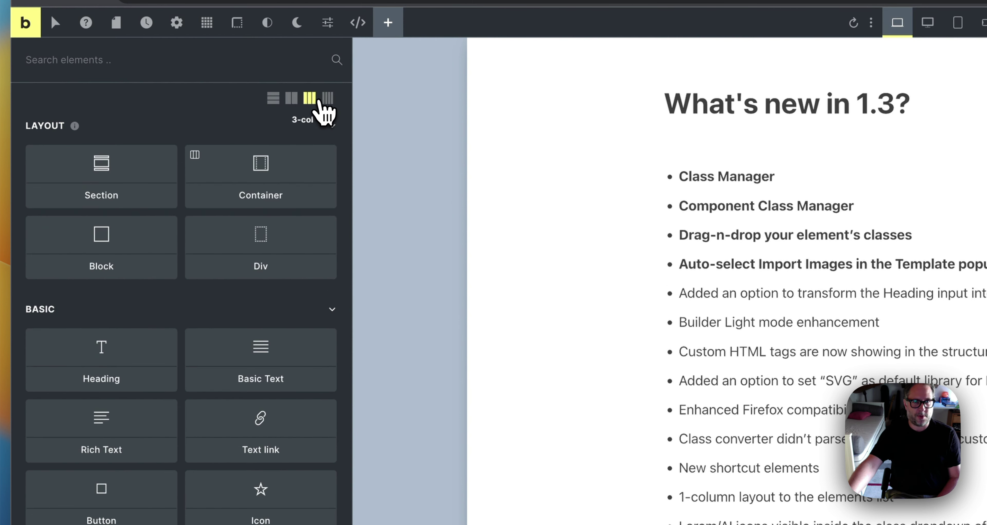
click(310, 98)
click(273, 98)
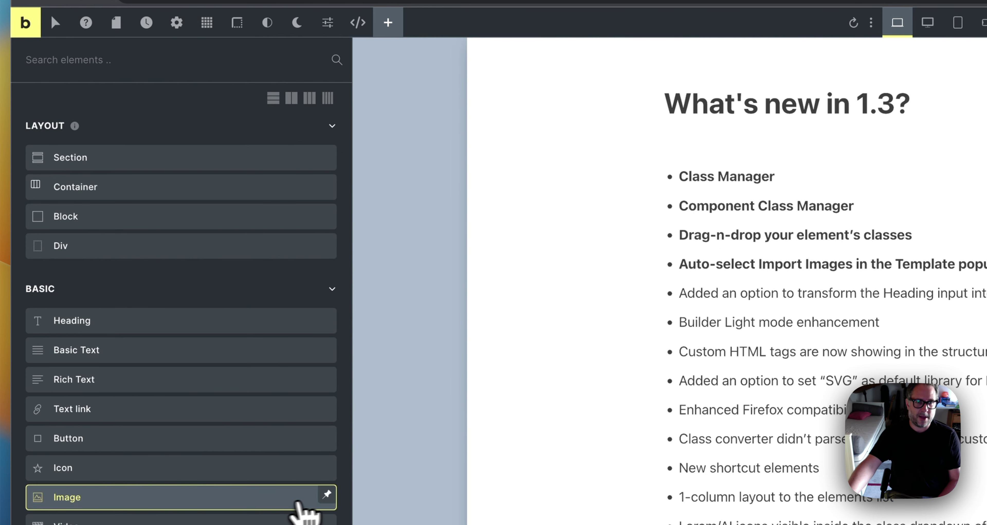
Step: Pin the Image and Rich Text elements in the elements list and save the test page
click(327, 495)
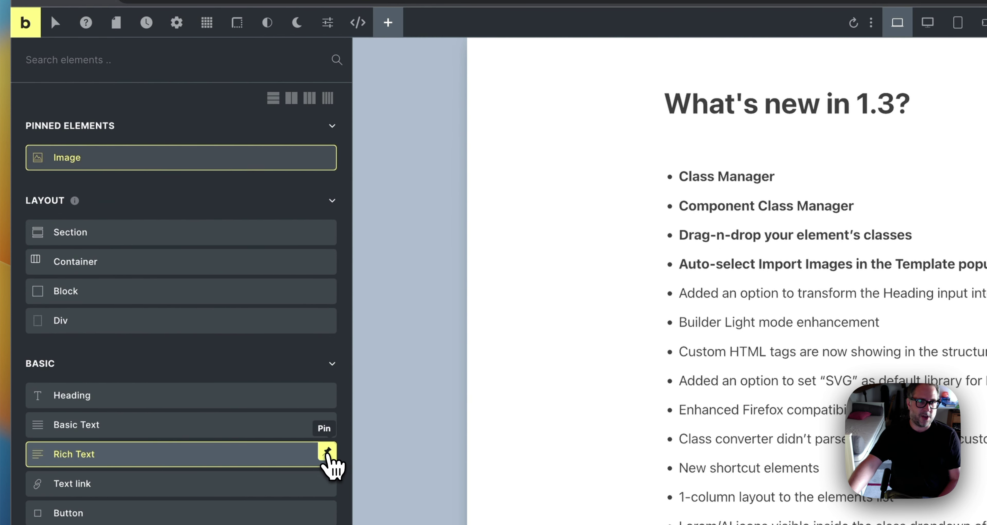
click(327, 453)
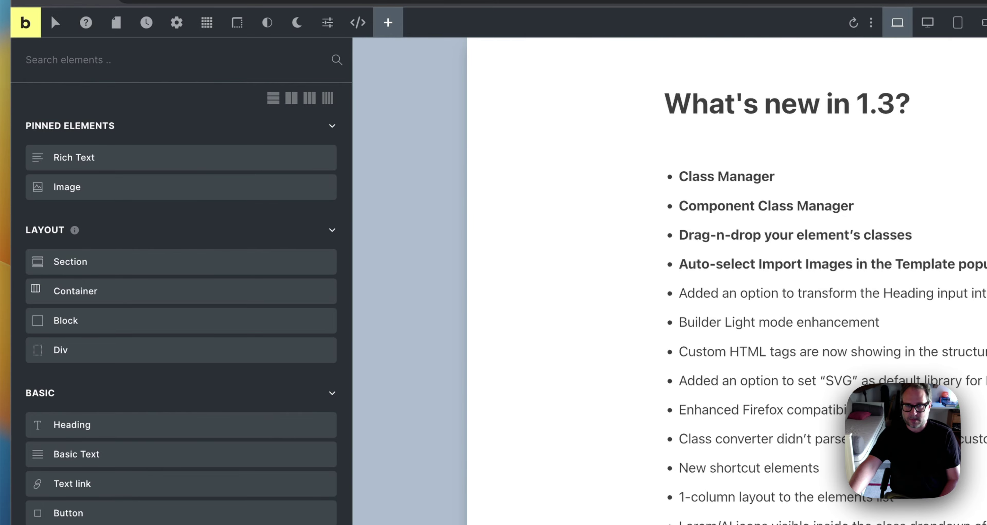
click(958, 268)
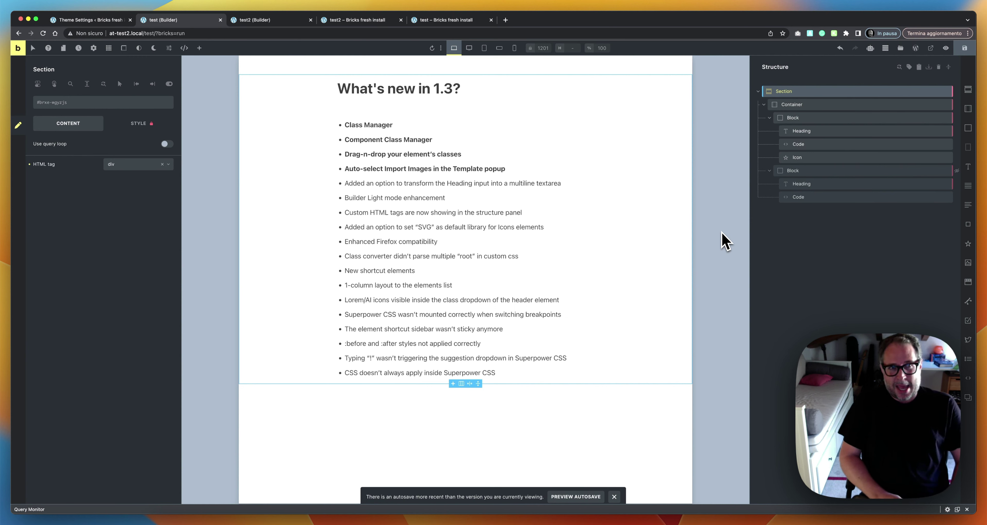
key(super+s)
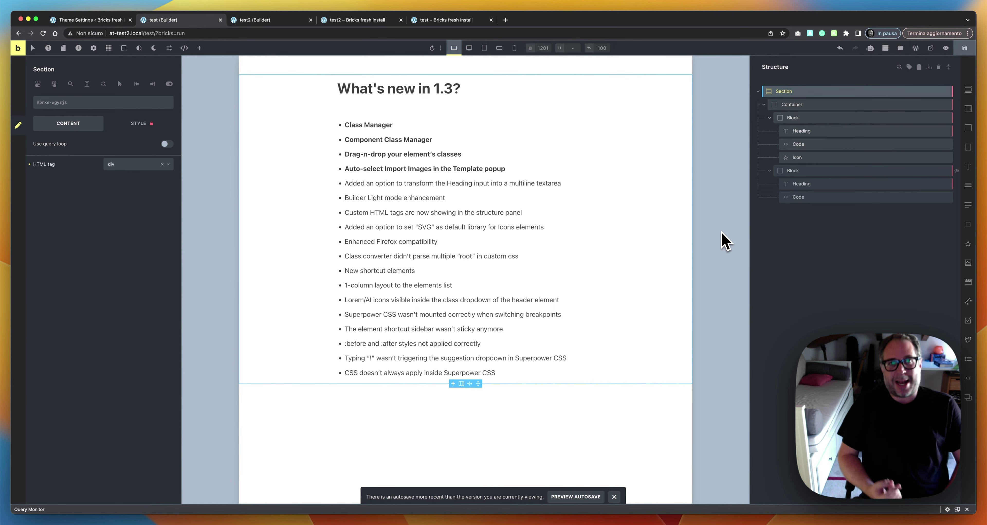